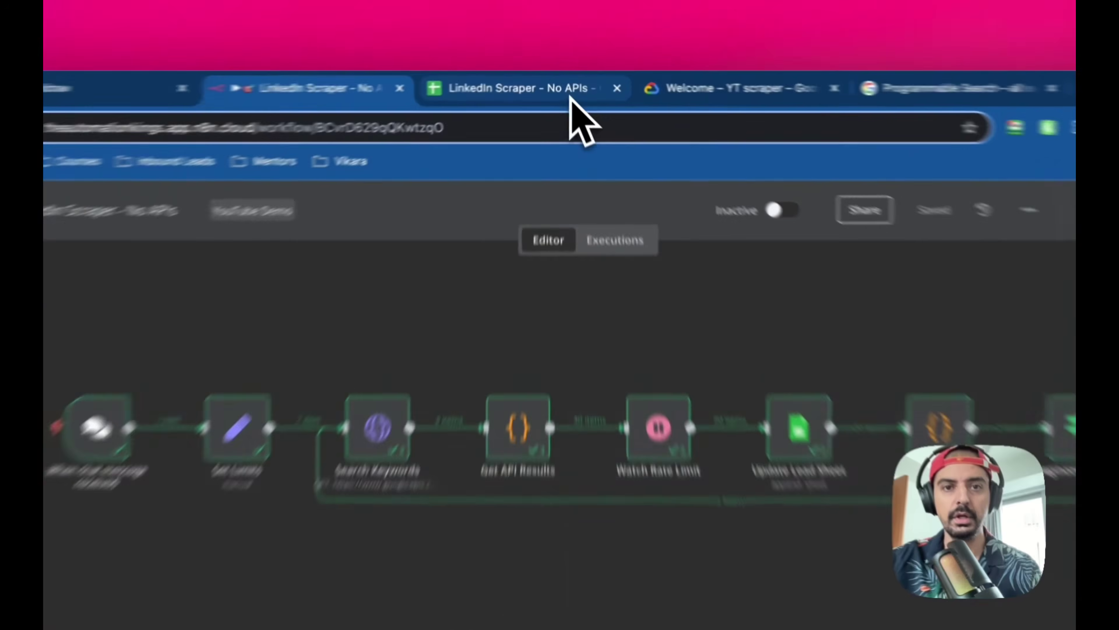
In the LinkedIn Scraper Google Sheet, clear all existing lead data below the header row, through G21
click(567, 84)
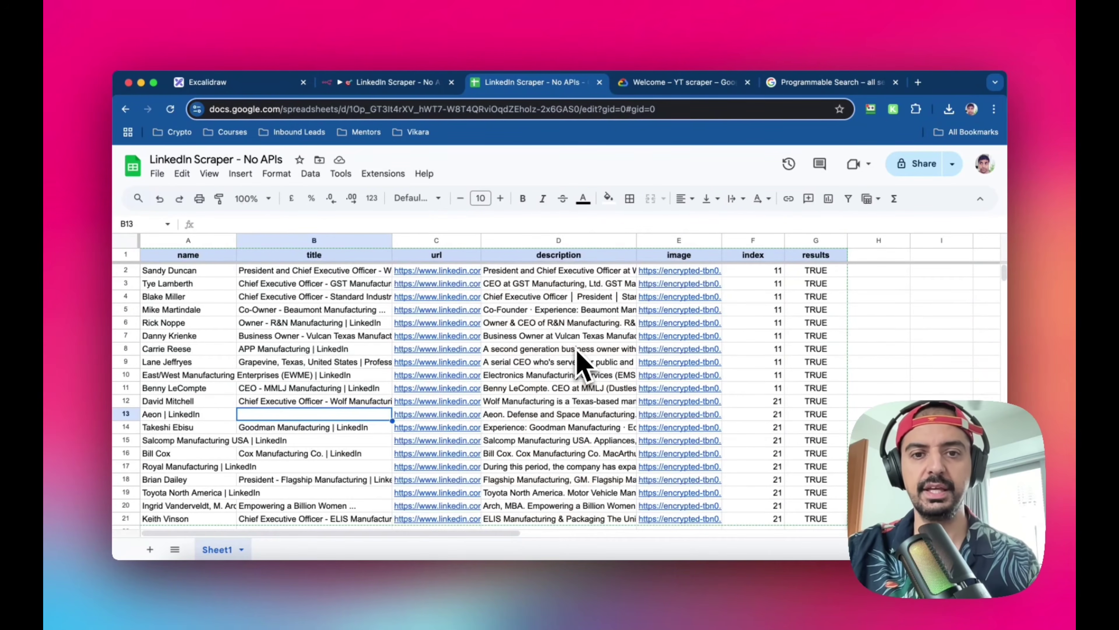
mouse_move(679, 274)
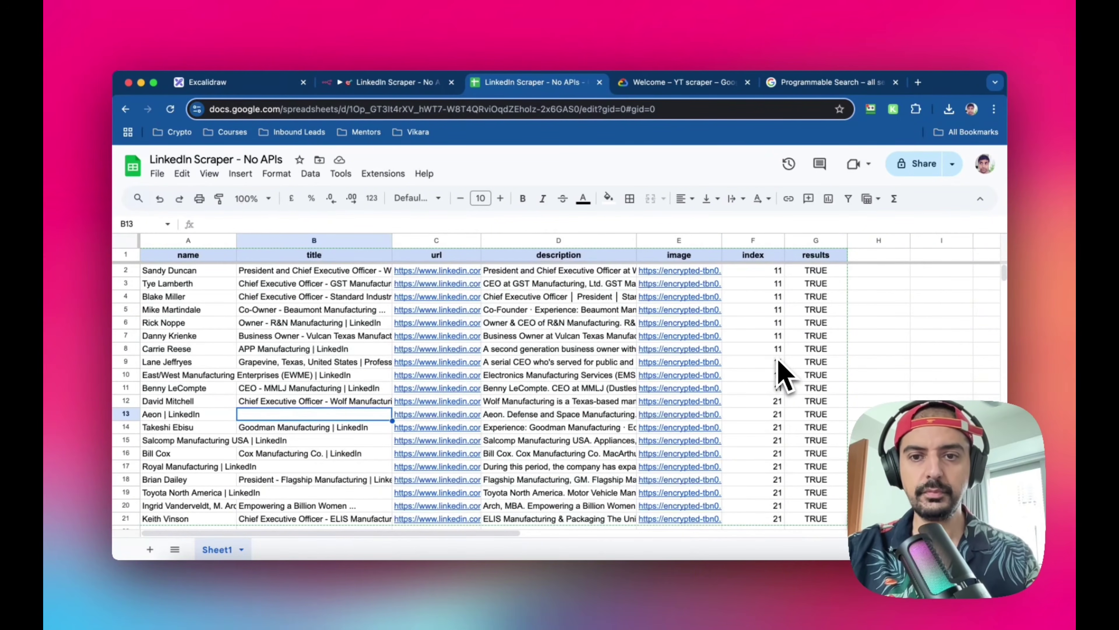
scroll(777, 309, down, 3)
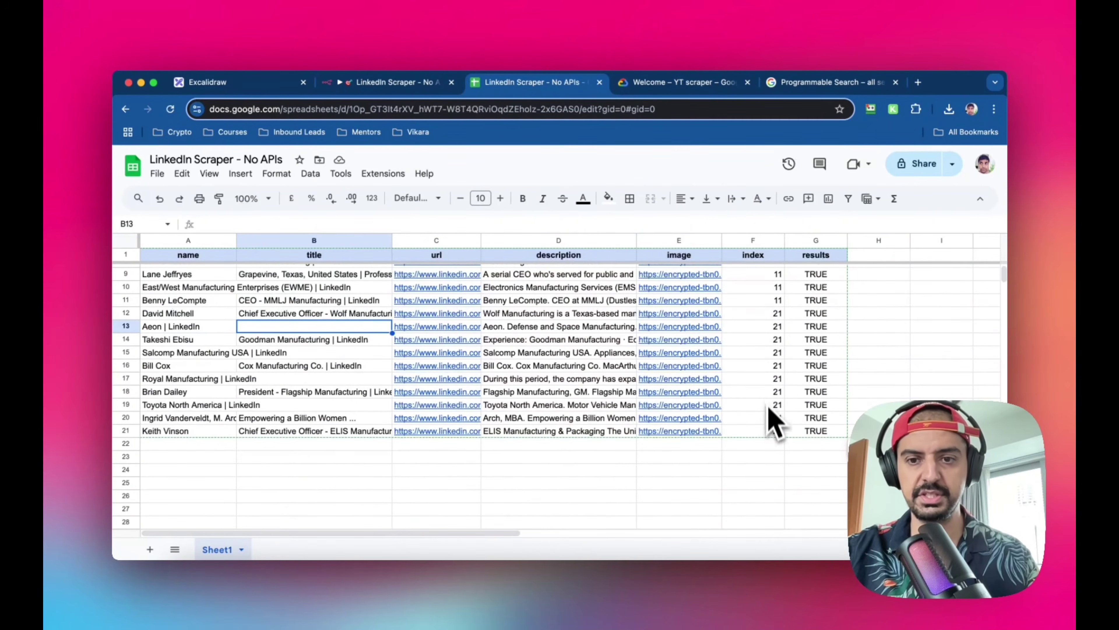
scroll(774, 430, up, 3)
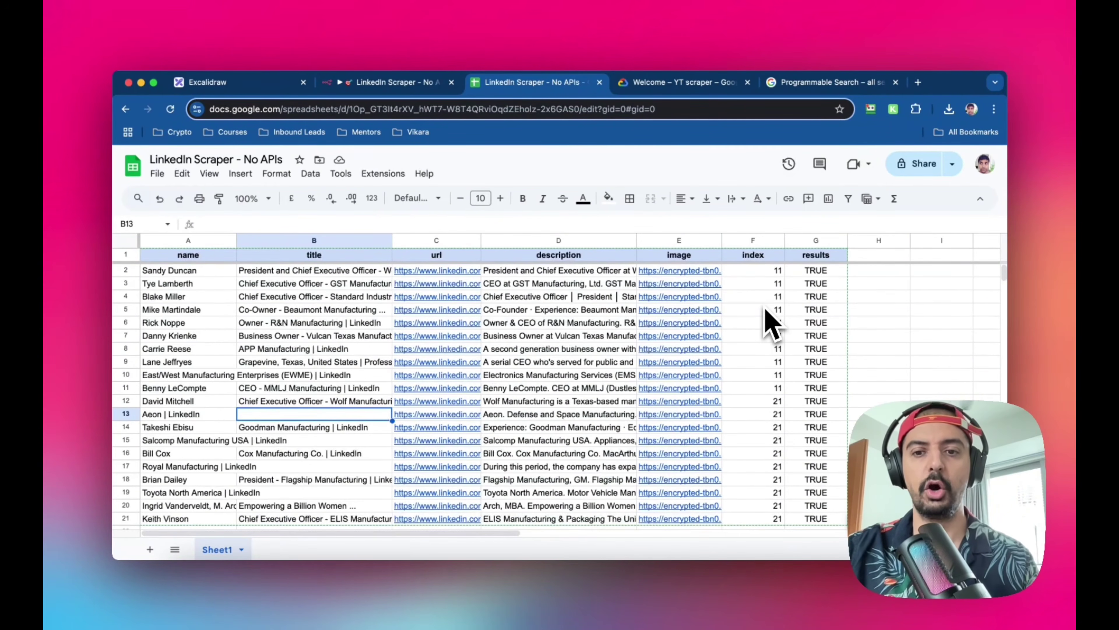
scroll(767, 321, down, 2)
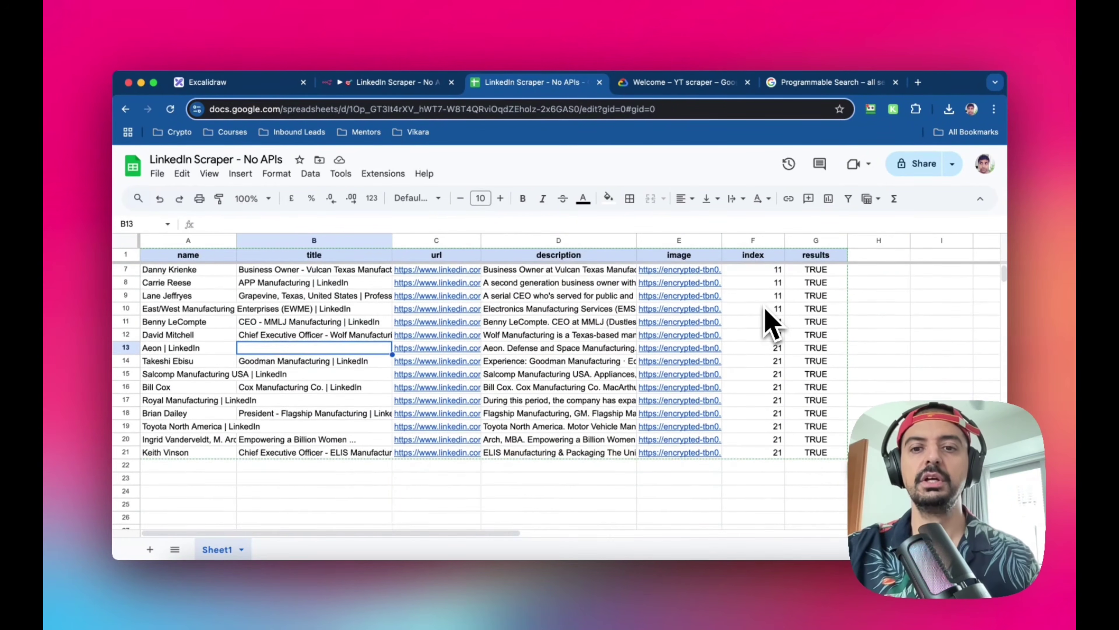
scroll(787, 437, up, 2)
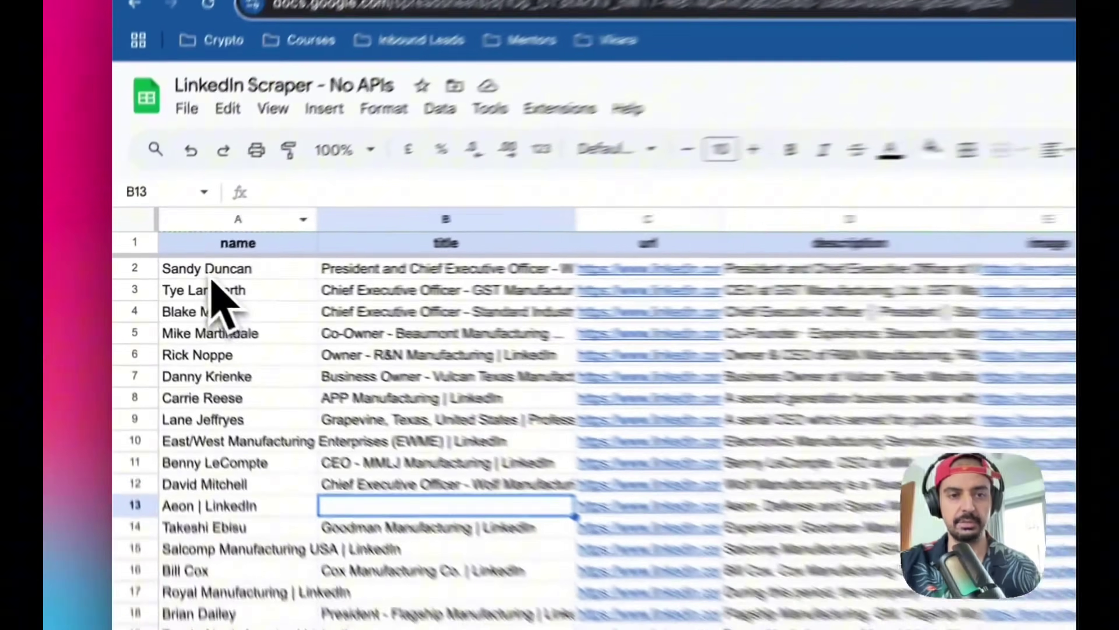
drag(175, 272, 644, 431)
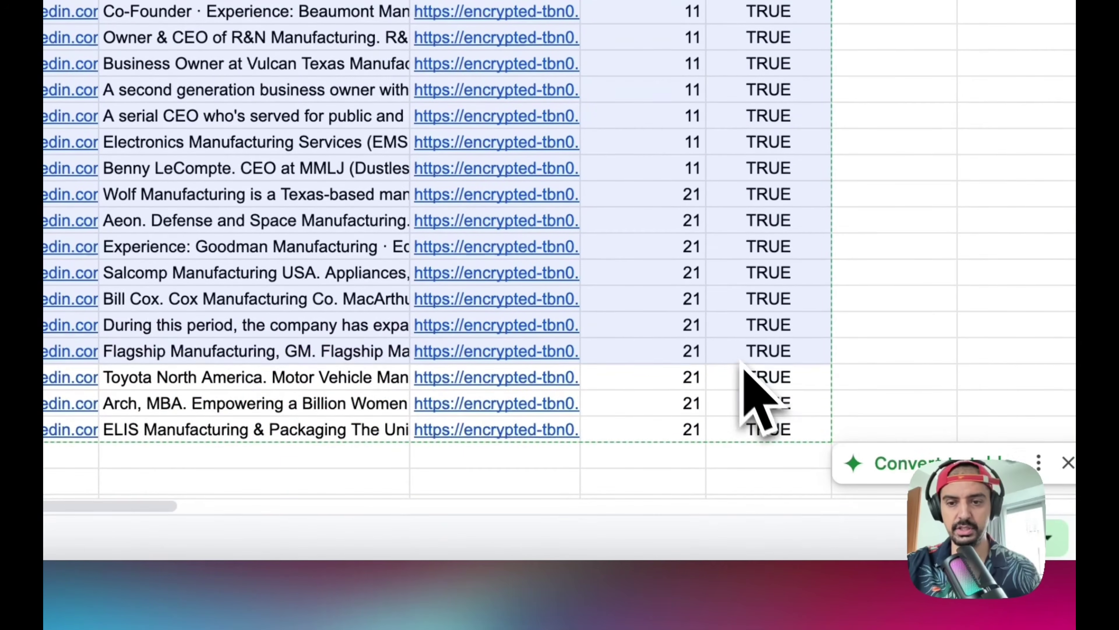
drag(744, 366, 758, 436)
key(Delete)
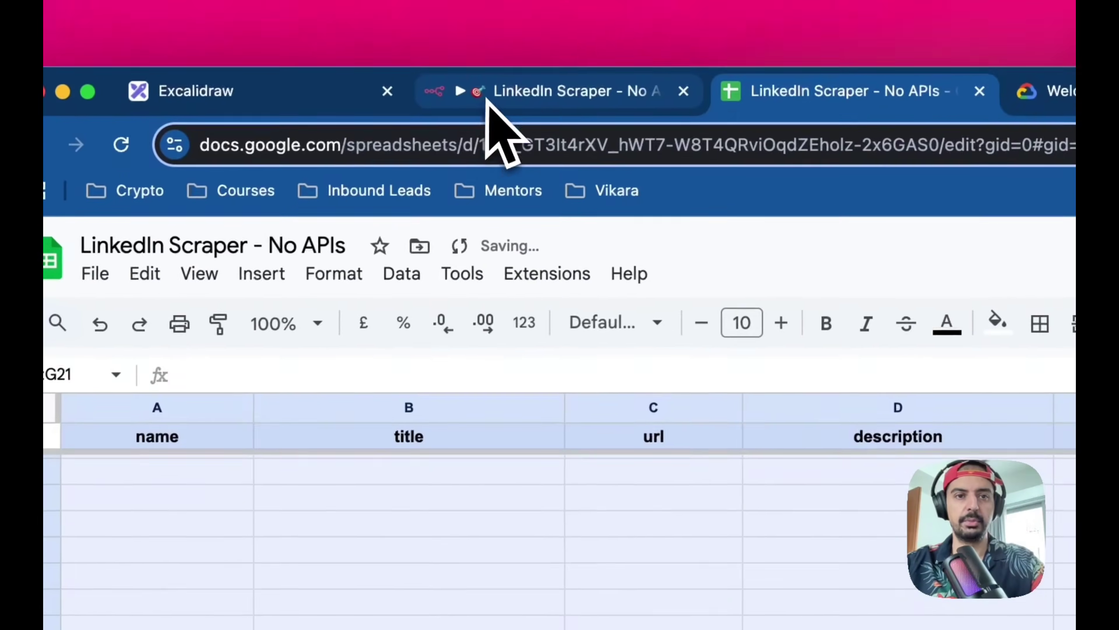
Switch to the n8n LinkedIn Scraper workflow, run it with the chat message "ceo manufacturing united states", and hide the chat
click(500, 92)
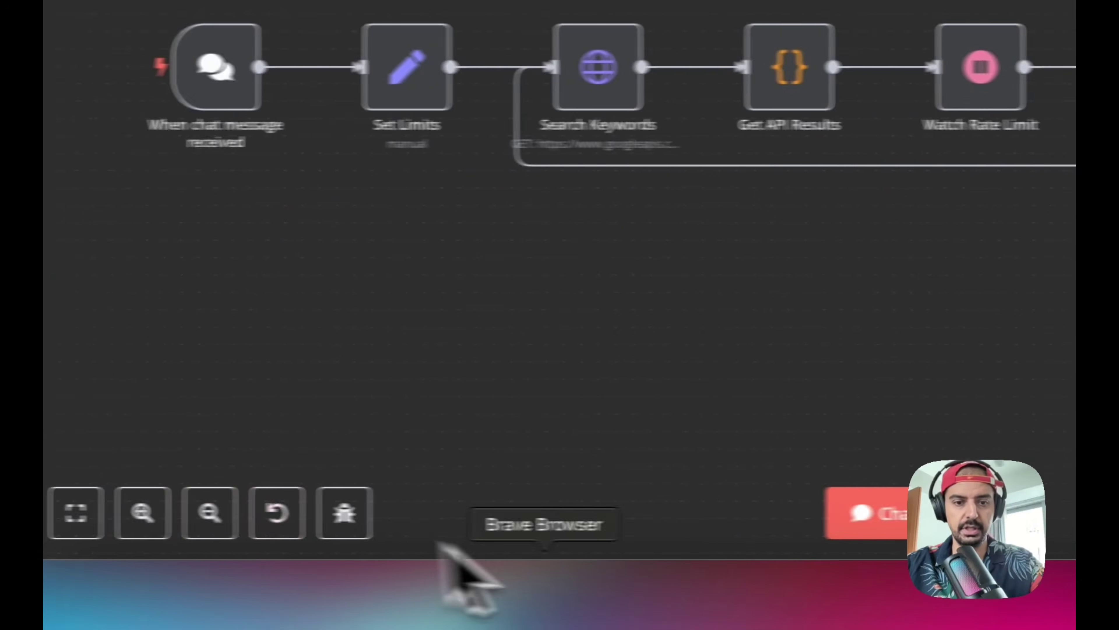
click(859, 512)
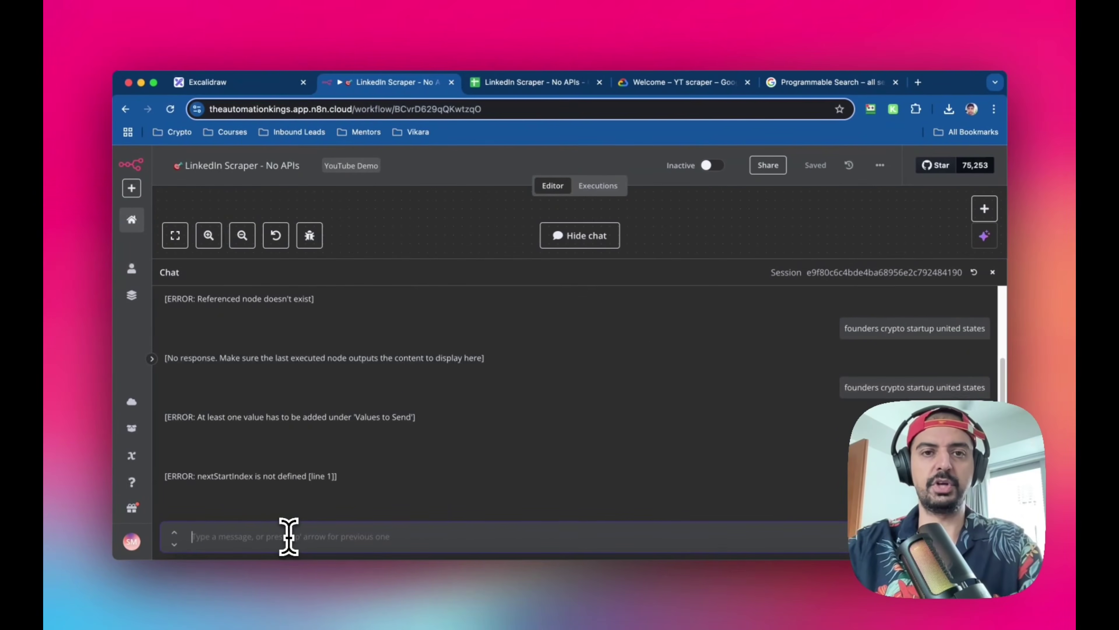
text(ce)
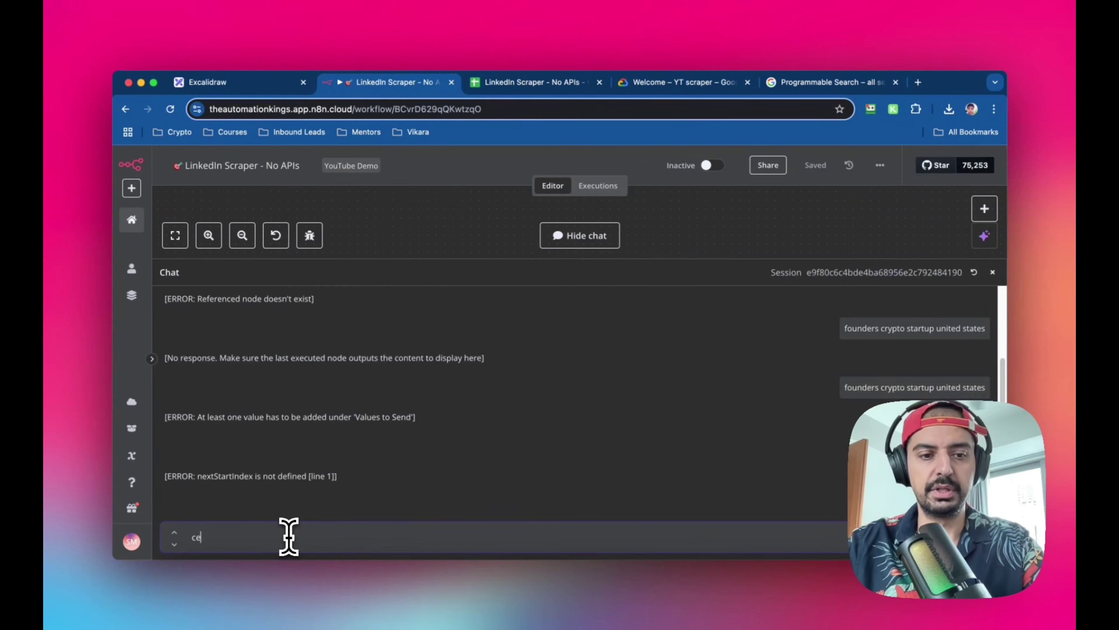
text(o manufactur)
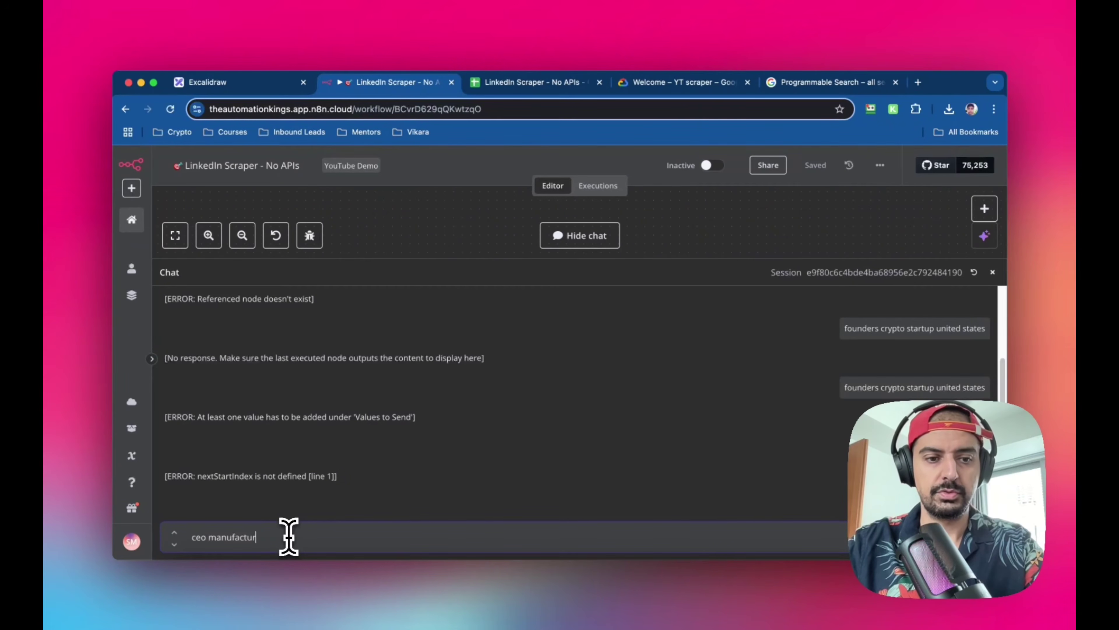
text(iing)
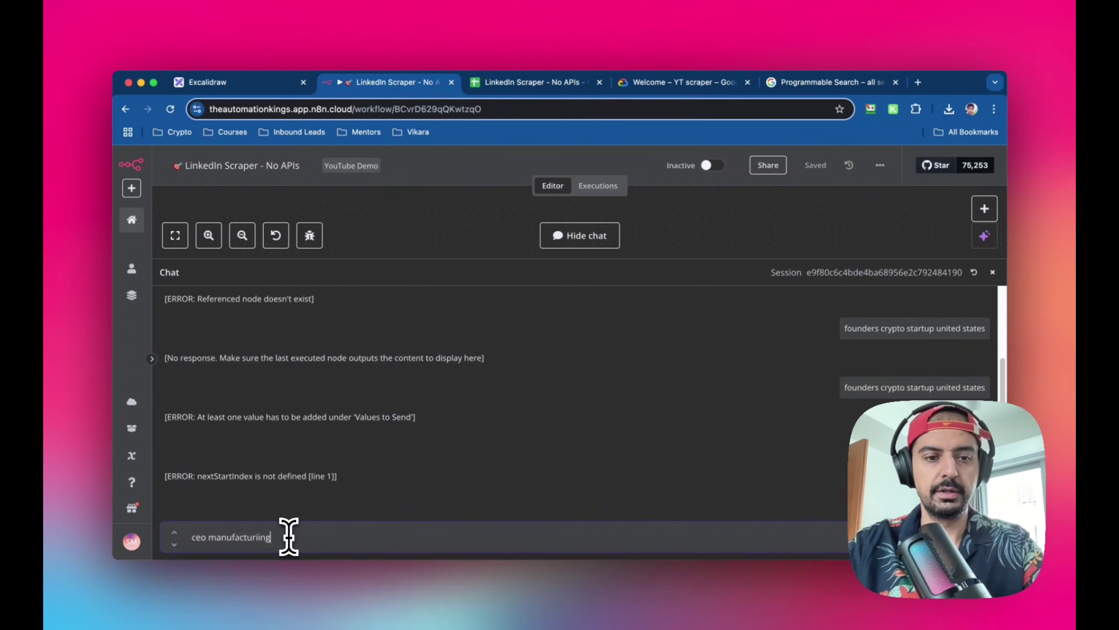
text(g )
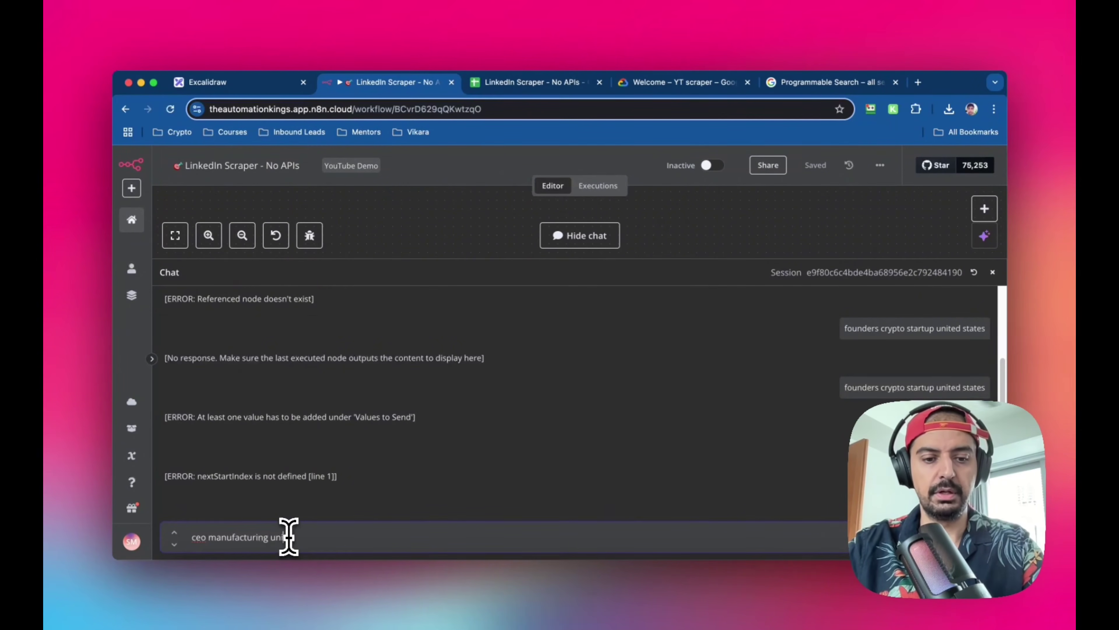
text(uni)
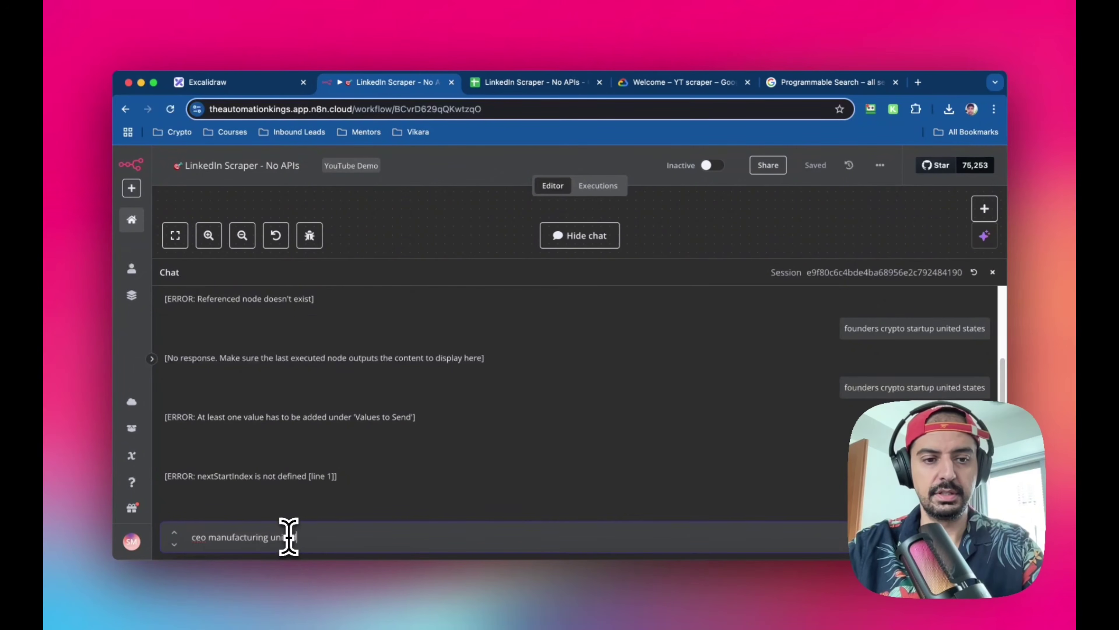
text(ted states)
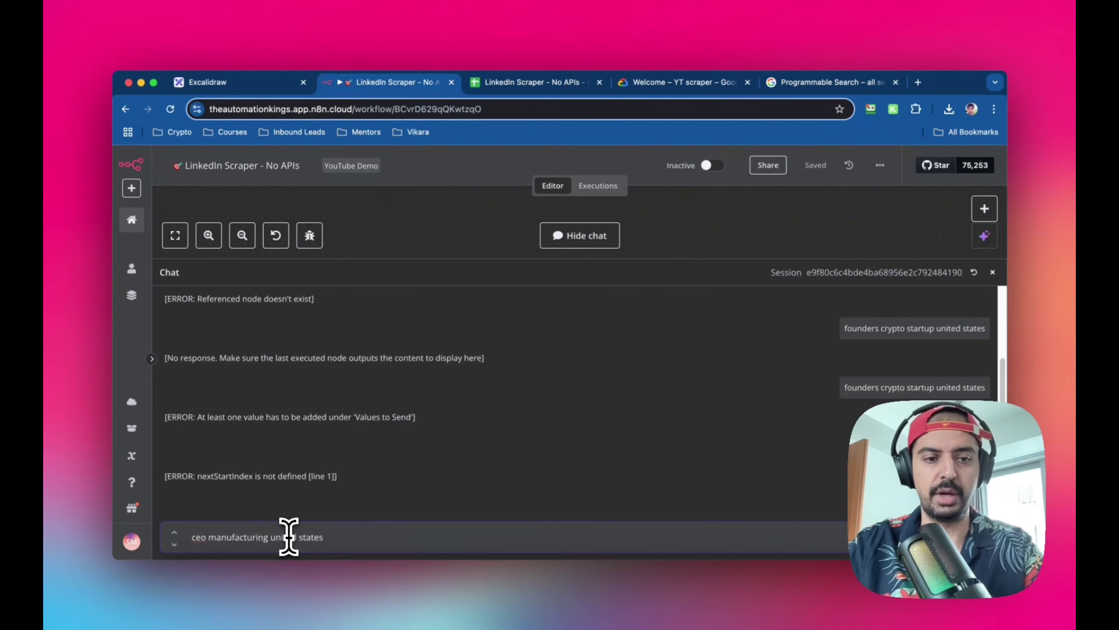
key(Return)
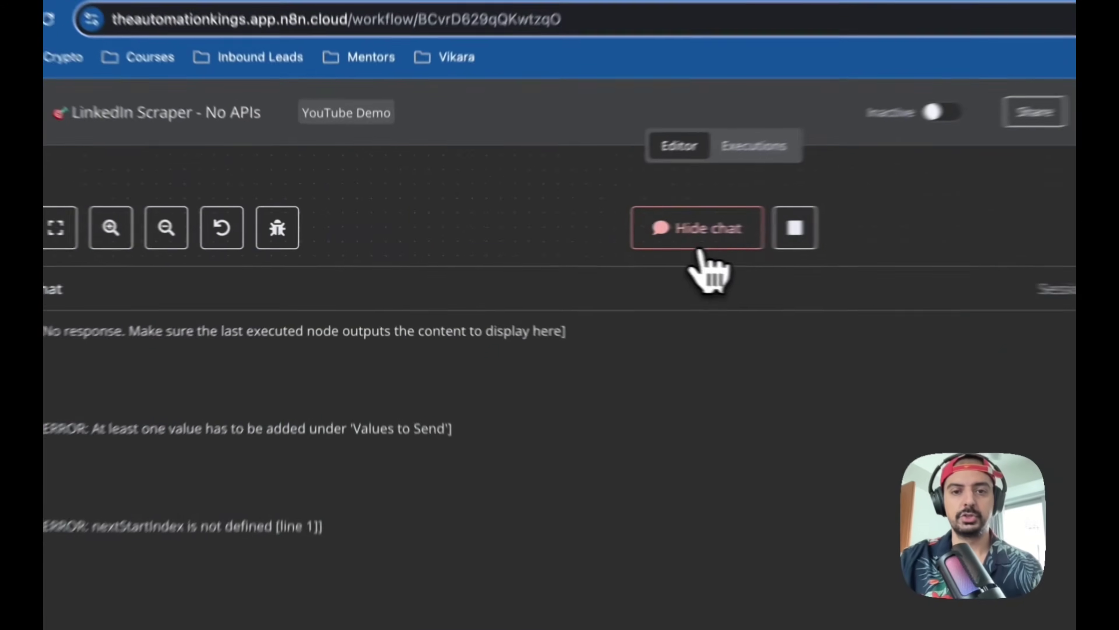
click(564, 235)
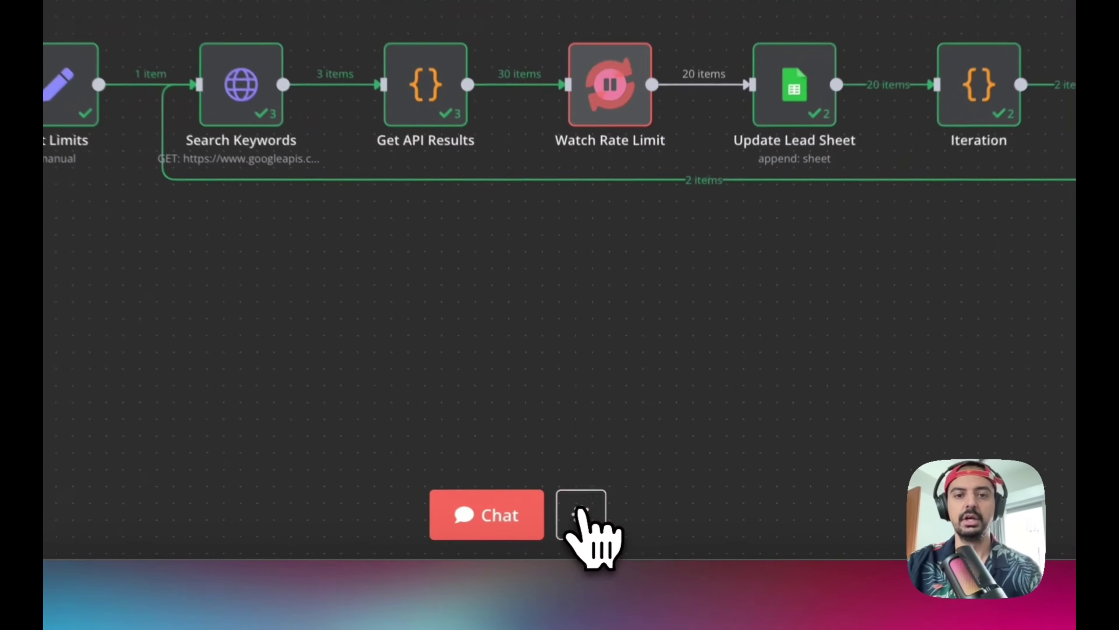
Review the newly scraped leads in the Google Sheet, including their image, index and results columns, and return to the n8n workflow
mouse_move(540, 315)
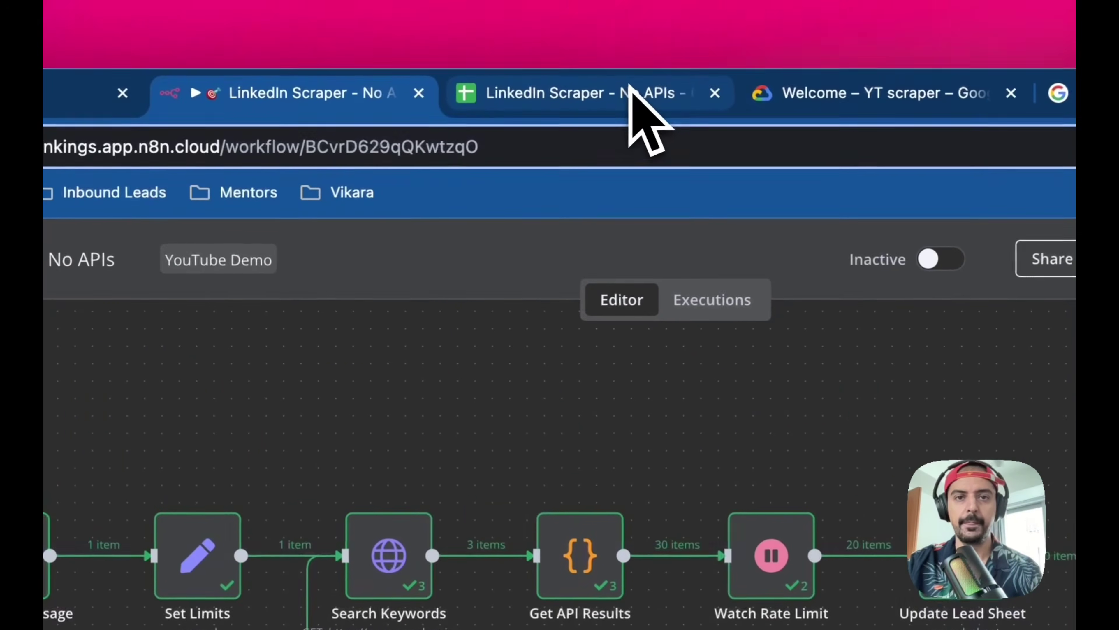
click(629, 89)
scroll(600, 362, down, 3)
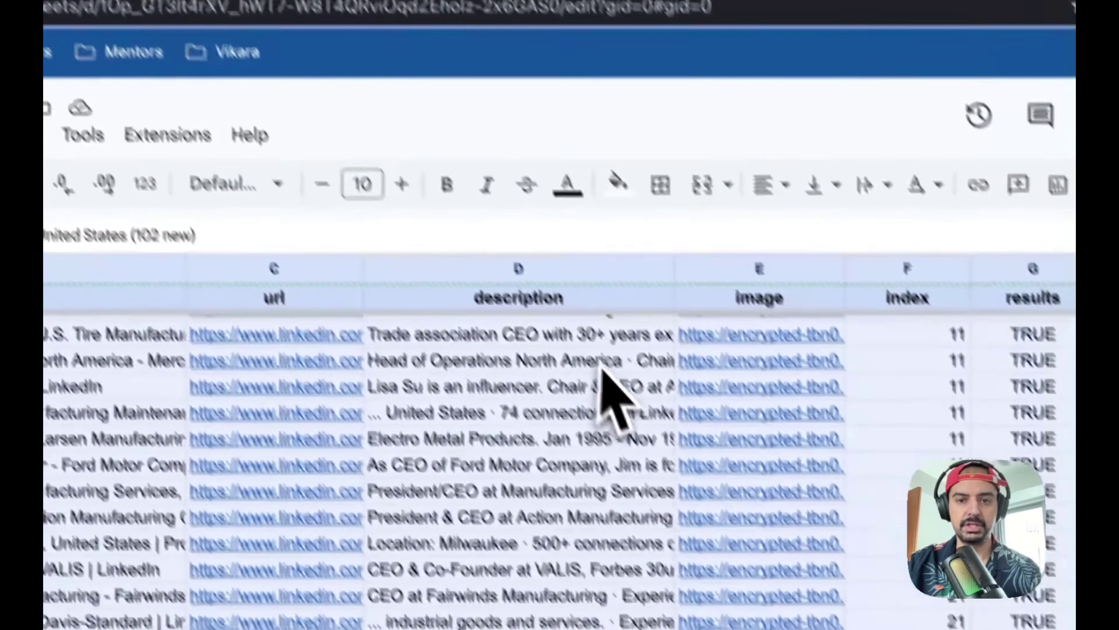
click(711, 470)
scroll(711, 470, up, 1)
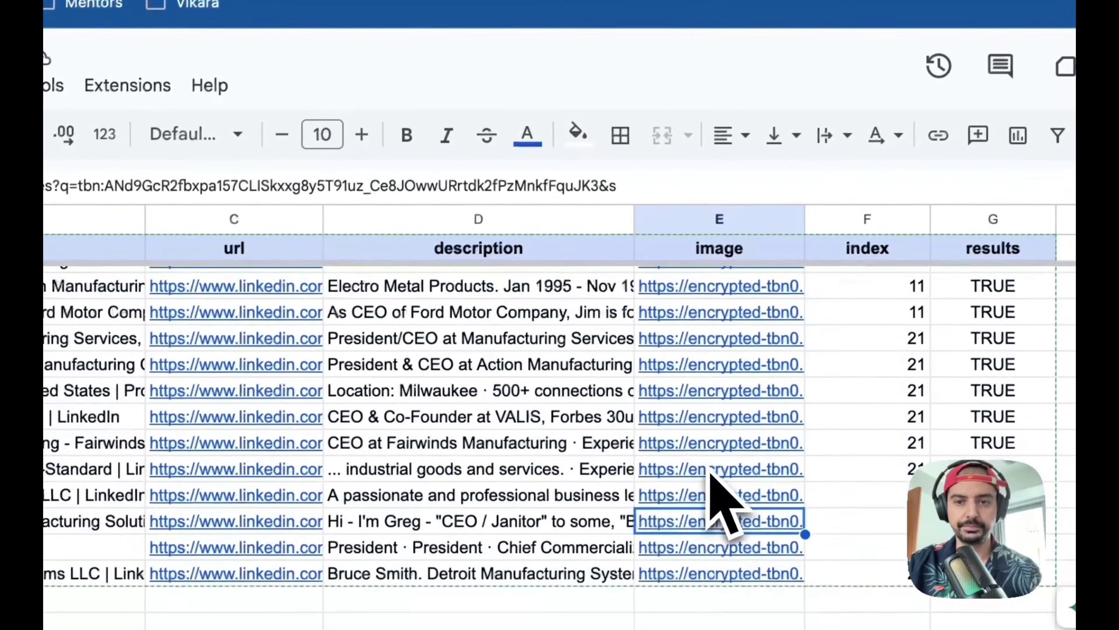
scroll(720, 494, up, 5)
scroll(725, 490, down, 5)
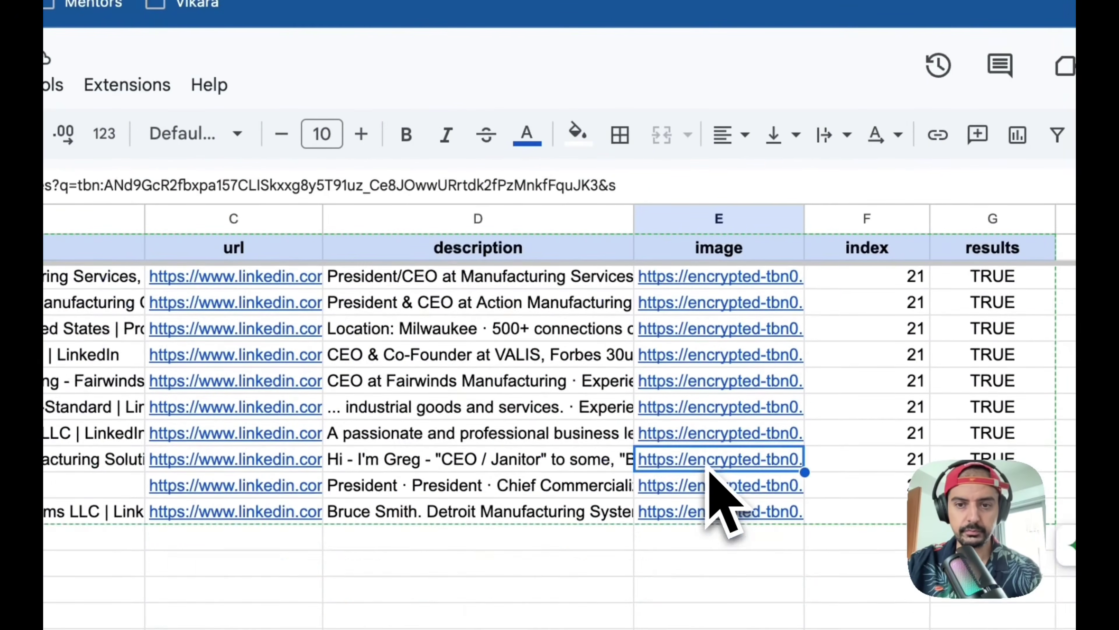
scroll(714, 494, up, 5)
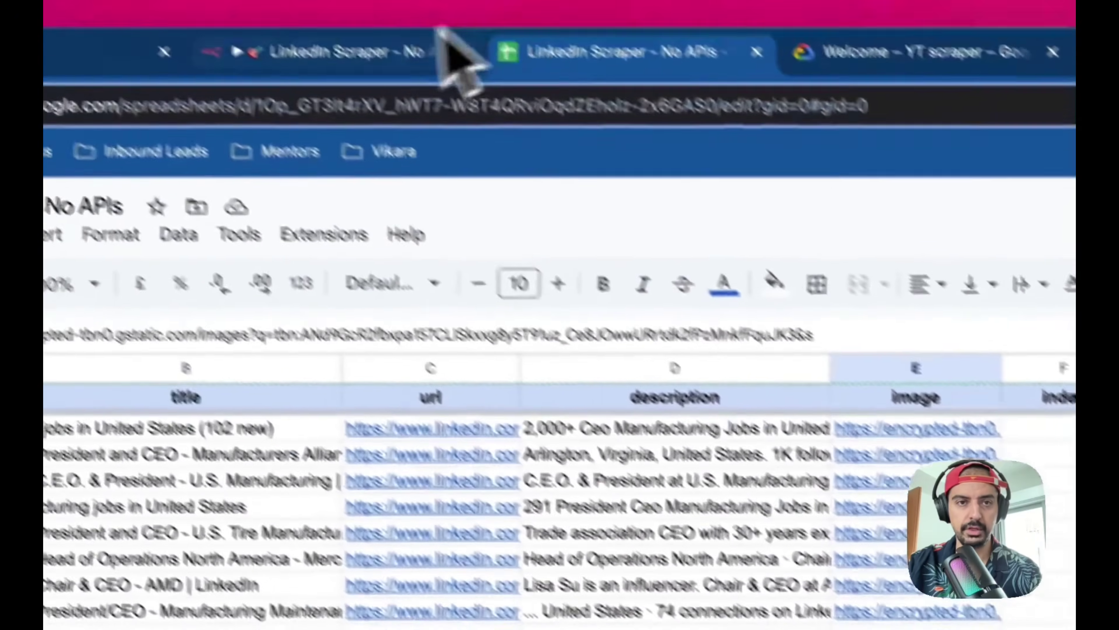
click(291, 52)
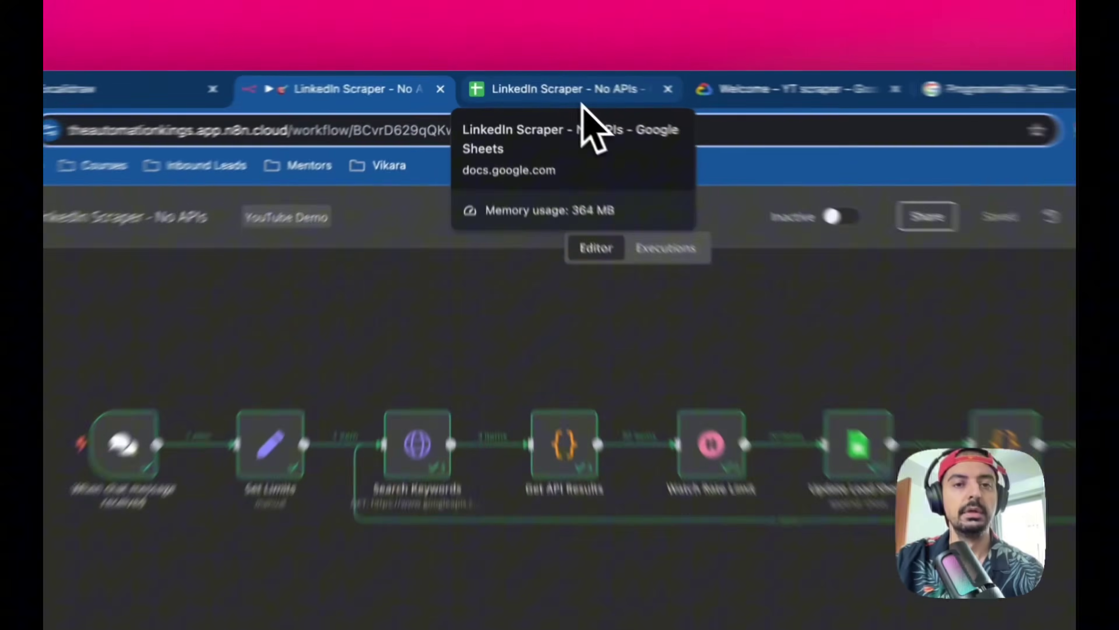
Inspect the name, title and description entries in the Google Sheet, checking for job-listing rows among the leads
click(544, 91)
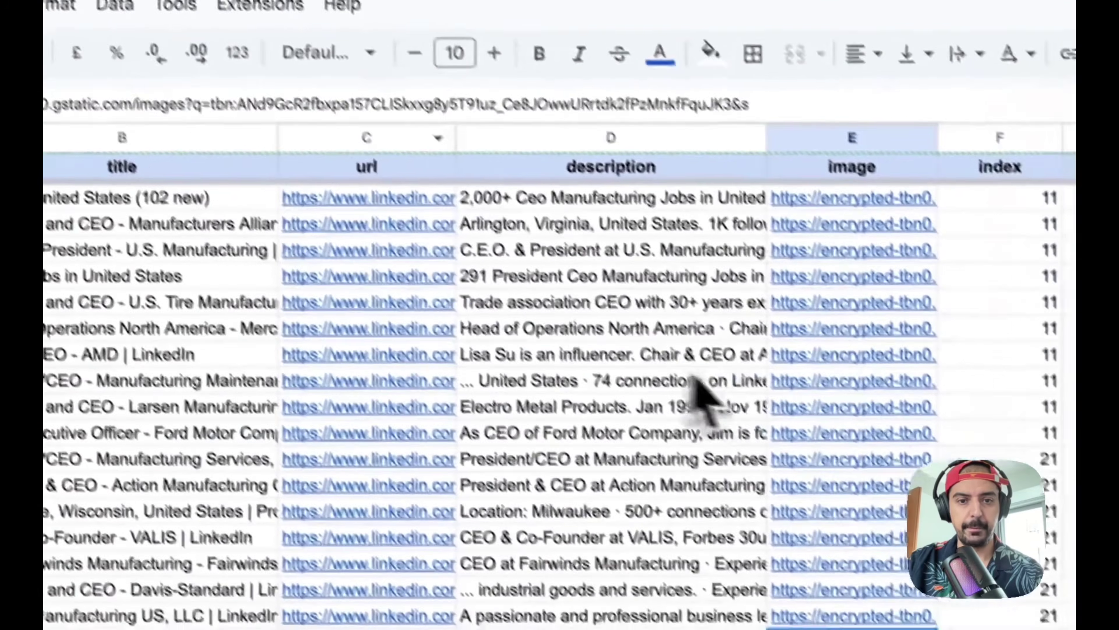
click(641, 359)
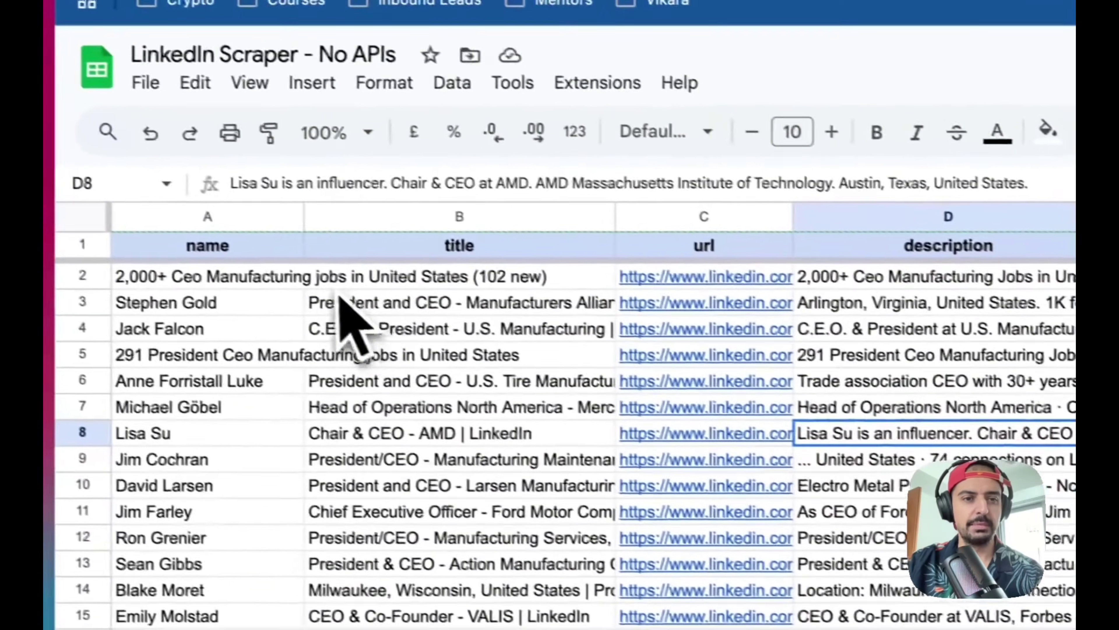
click(91, 168)
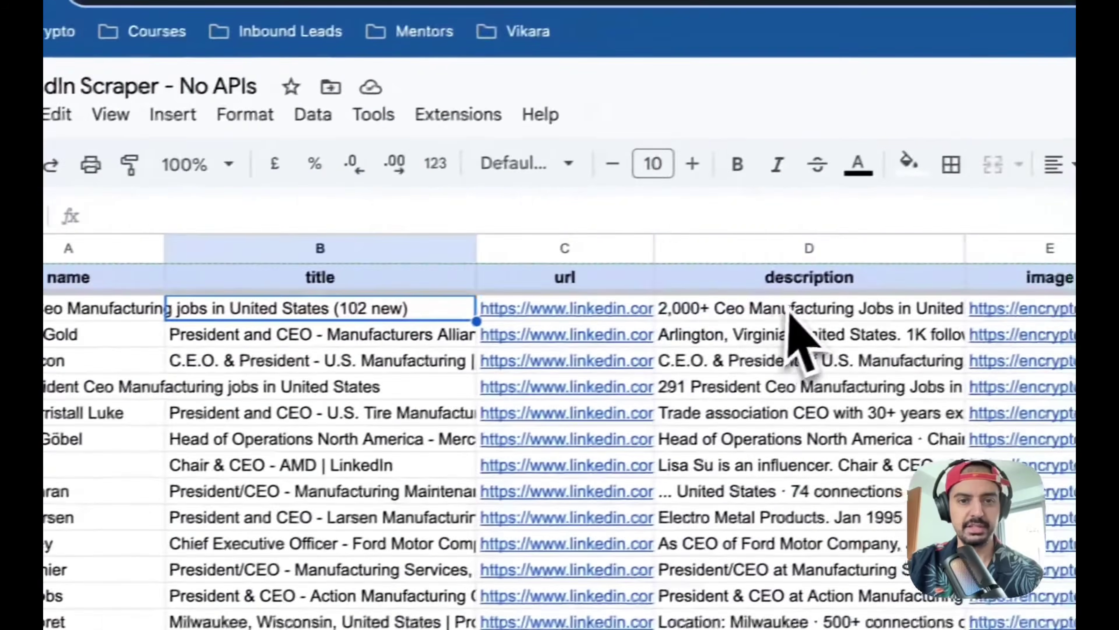
click(925, 286)
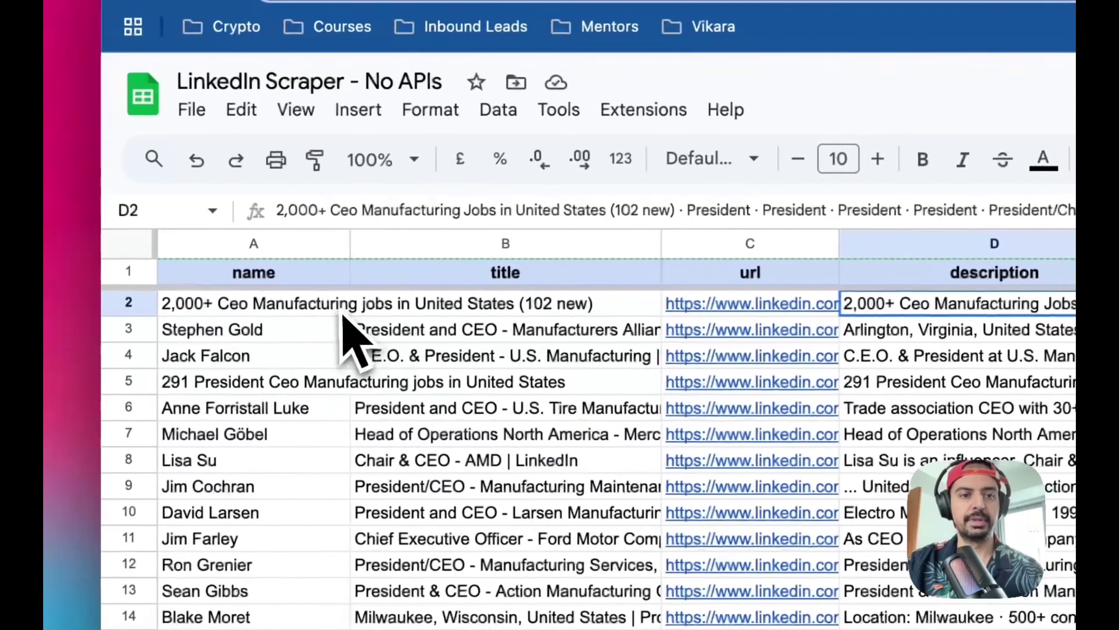
click(342, 311)
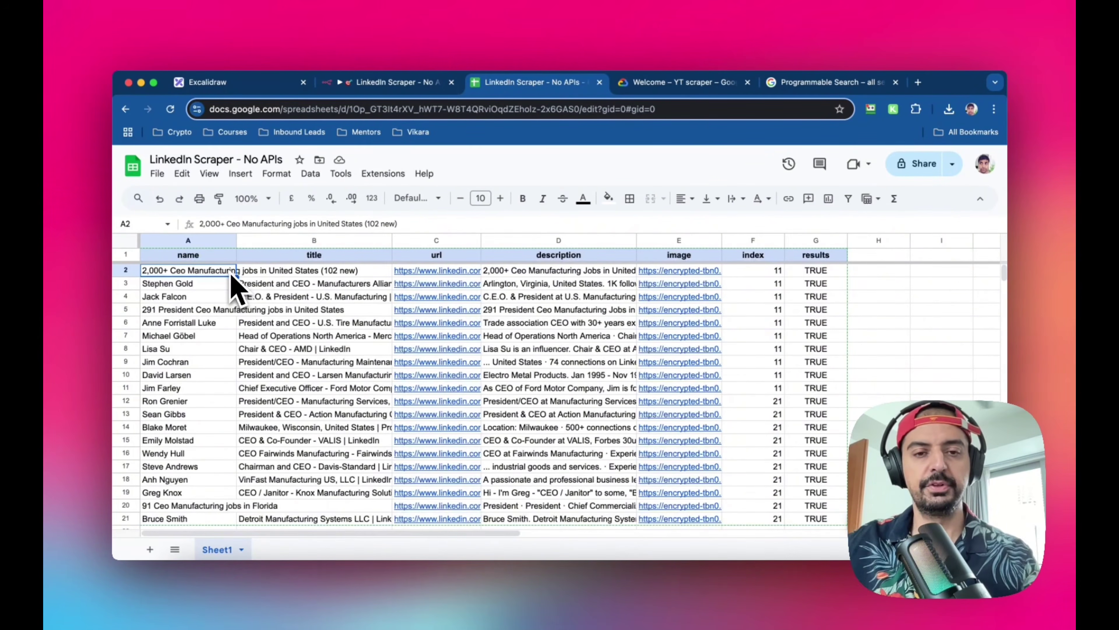
scroll(381, 329, down, 5)
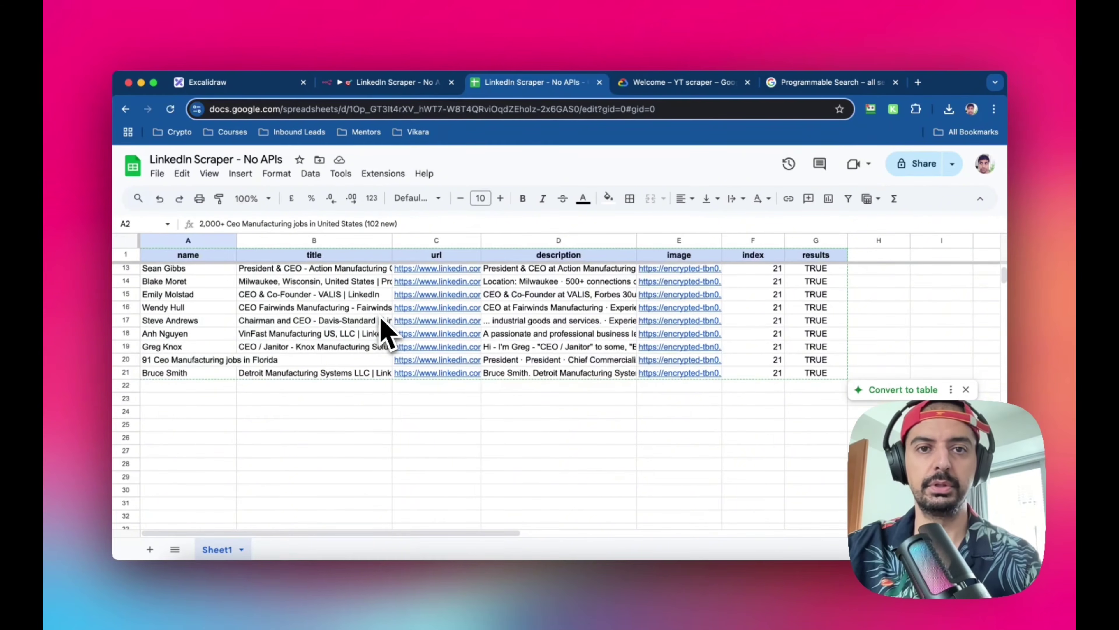
scroll(381, 319, up, 5)
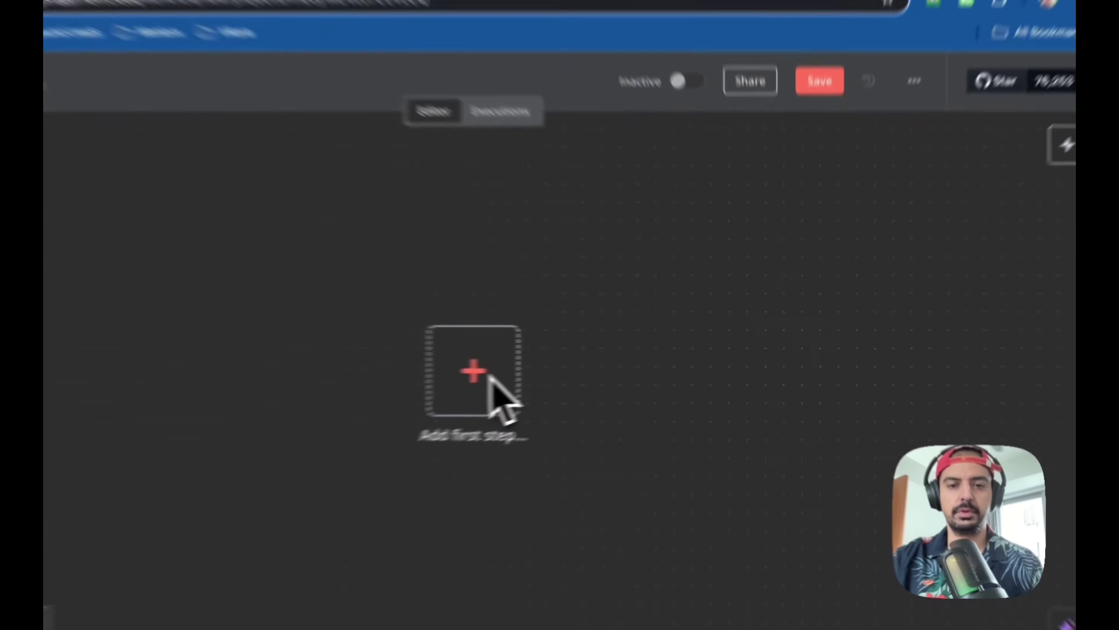
Add a Chat Trigger as the first step of the new n8n workflow and return to the canvas
click(580, 362)
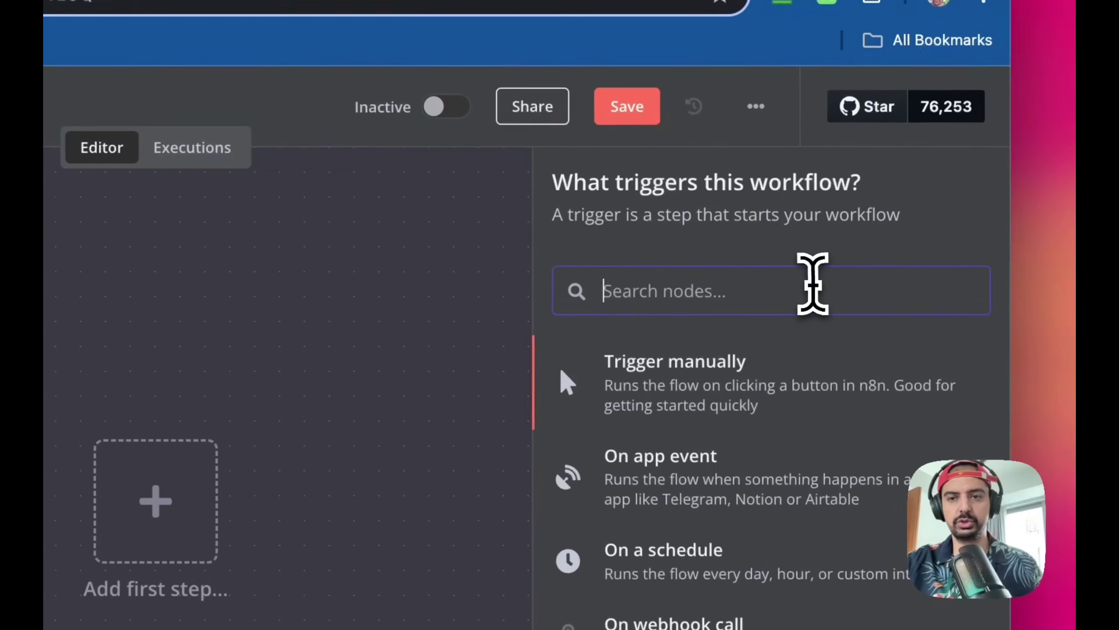
text(chat)
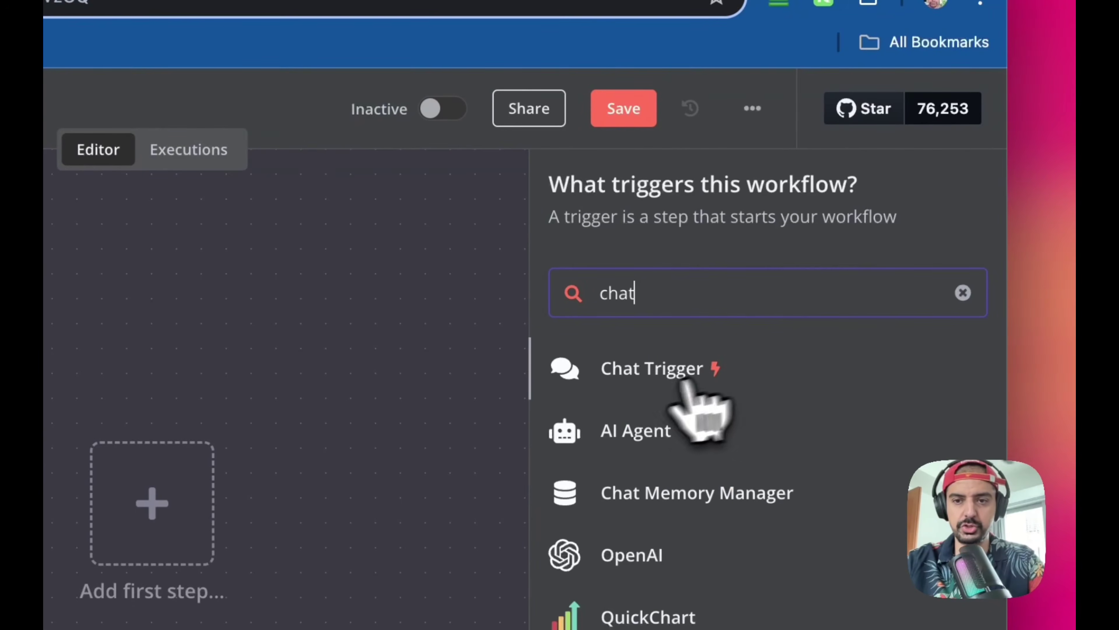
click(639, 377)
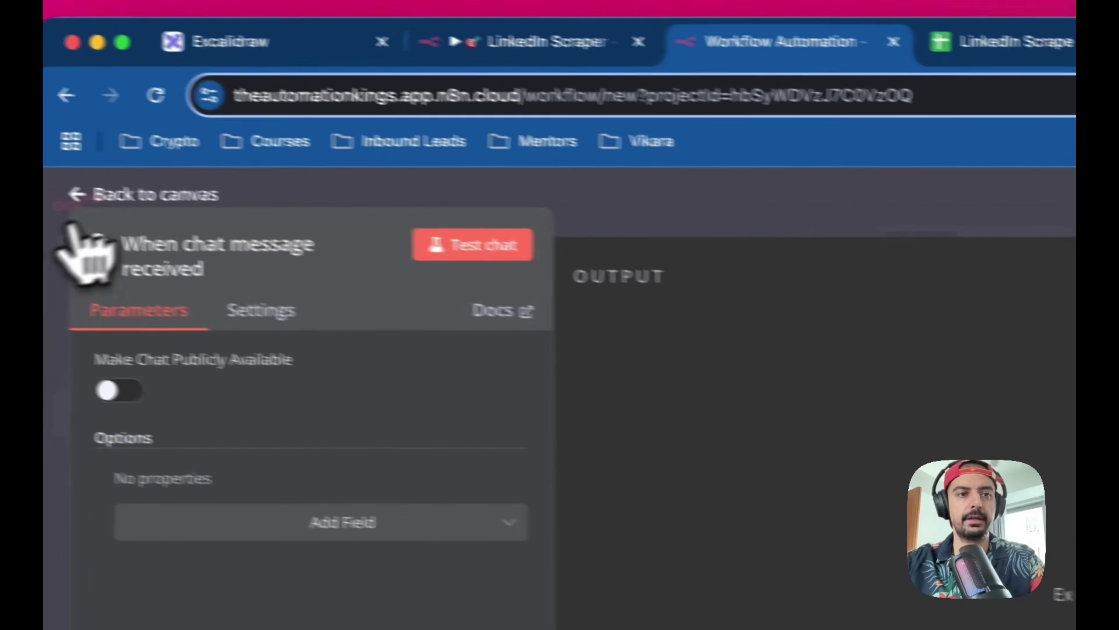
click(78, 196)
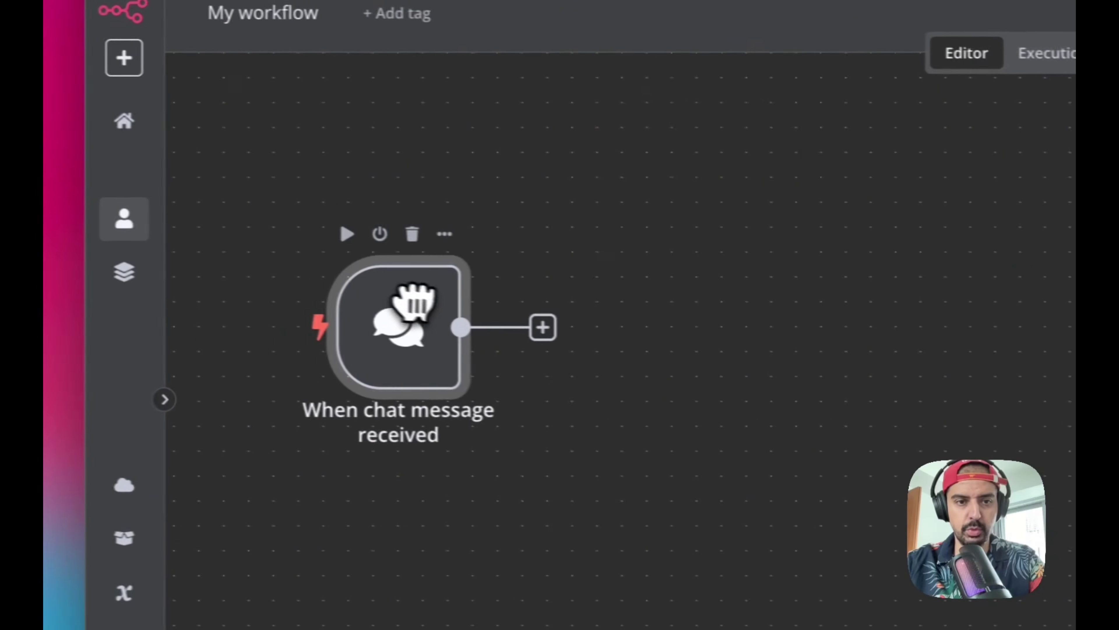
Add an Edit Fields node after the chat trigger and create its first blank field
click(543, 327)
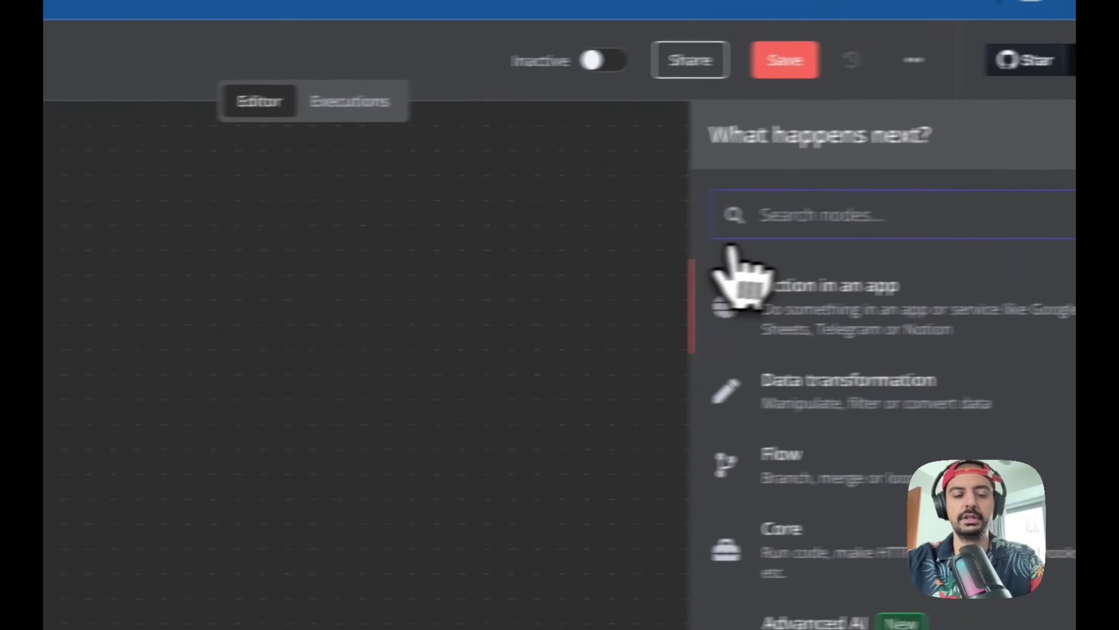
text(edit)
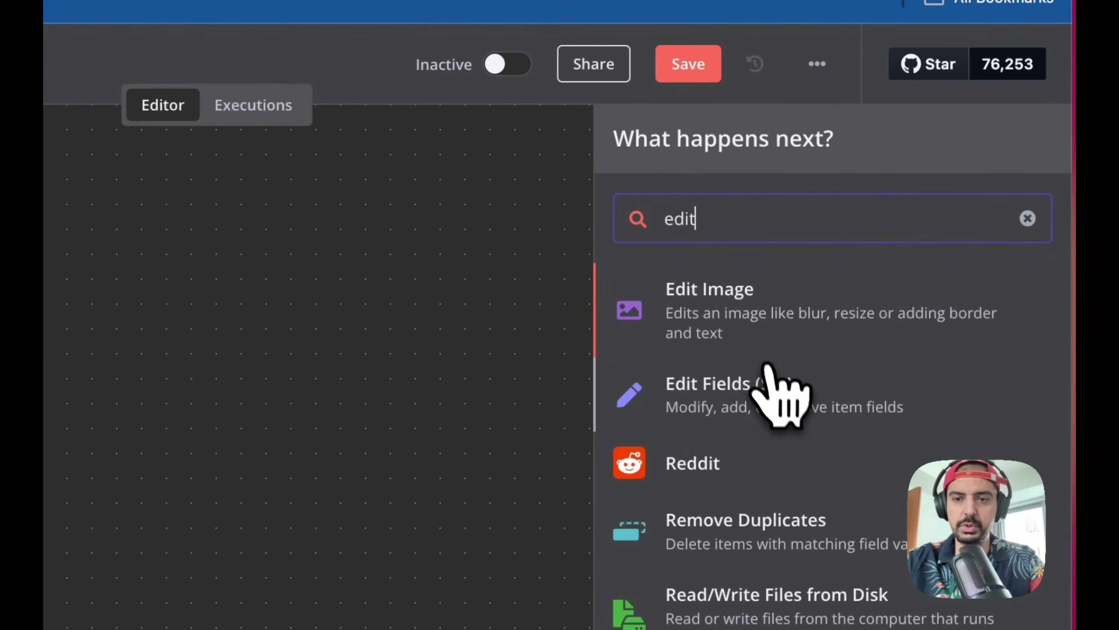
click(769, 379)
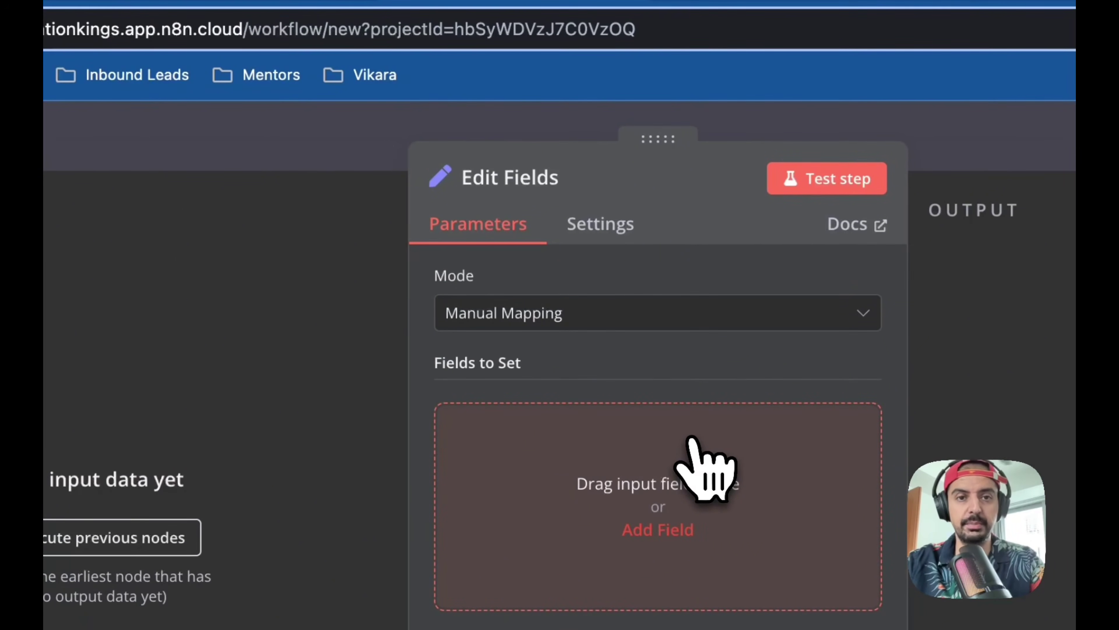
click(705, 467)
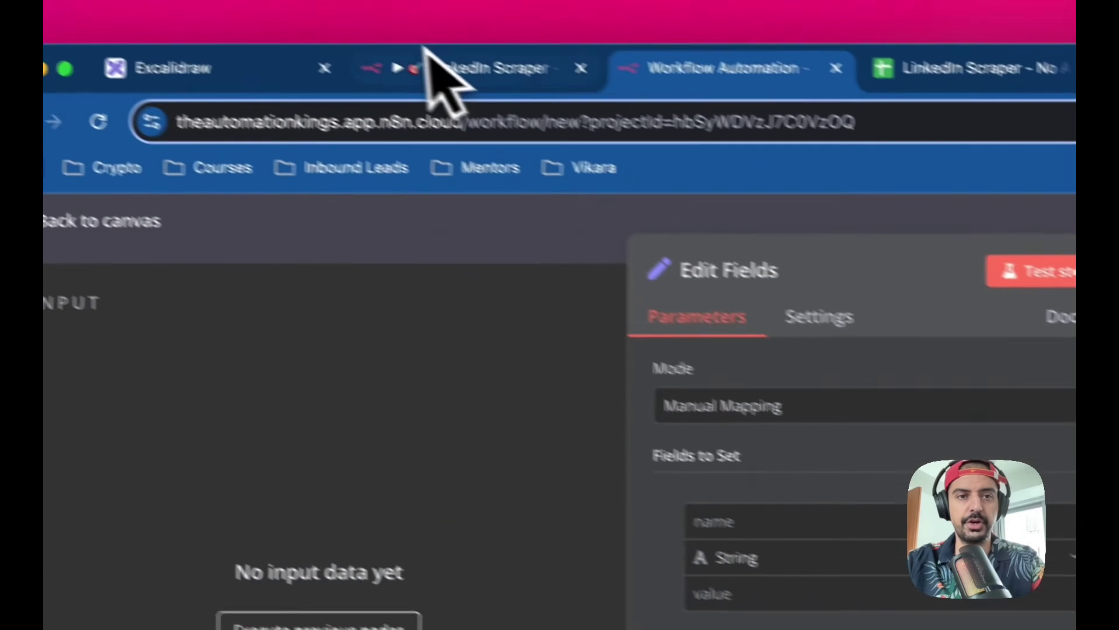
Switch to the LinkedIn Scraper workflow, open its Set Limits node and copy the startIndex field name
click(445, 75)
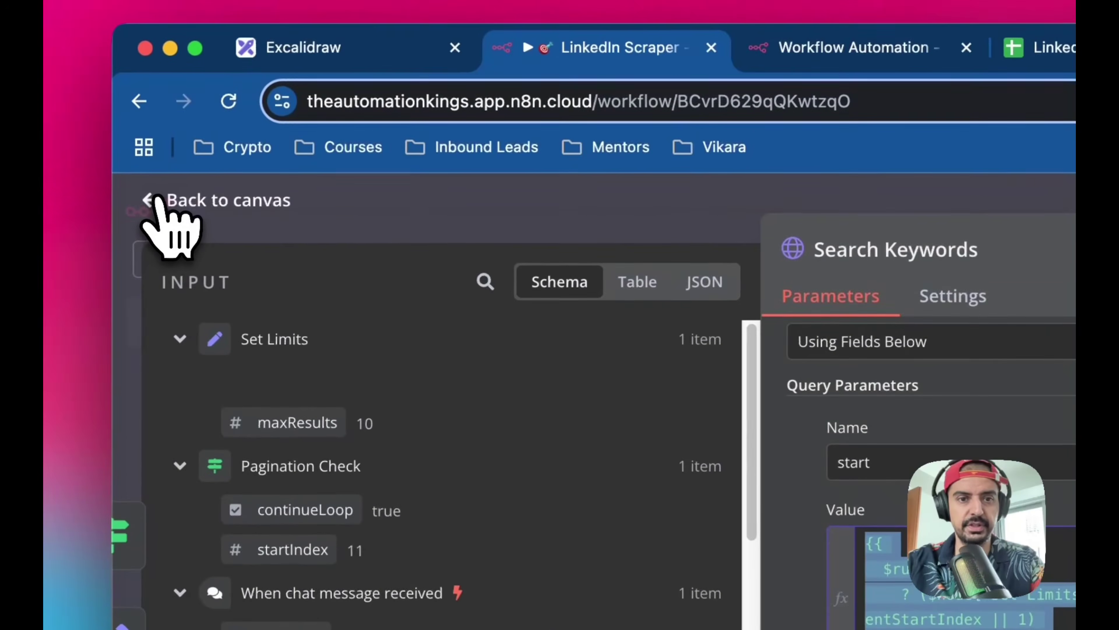
click(146, 103)
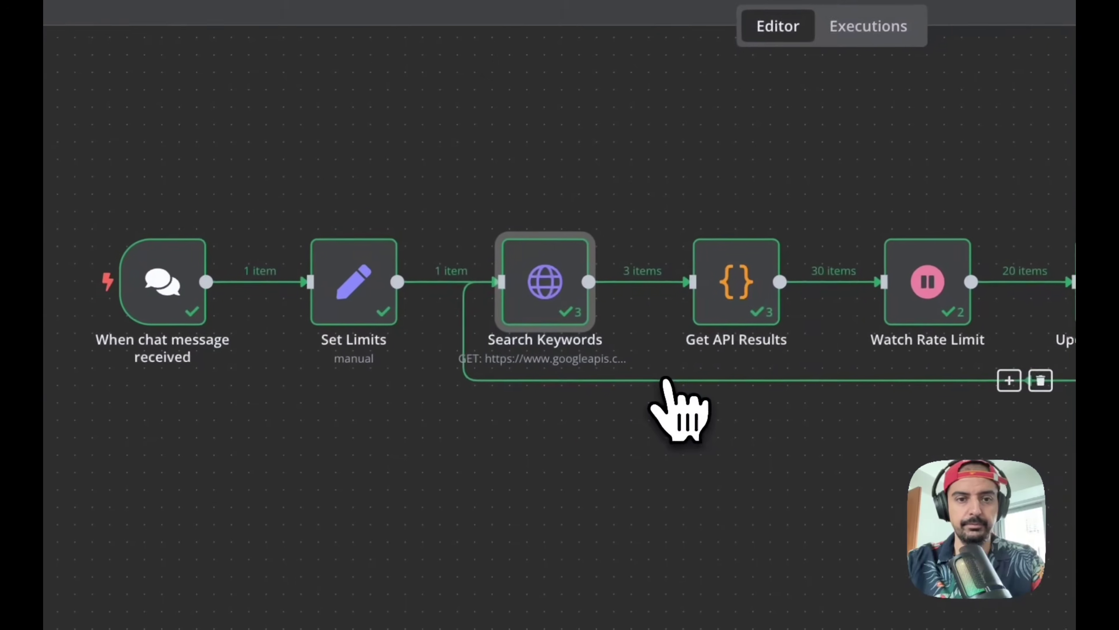
double_click(361, 287)
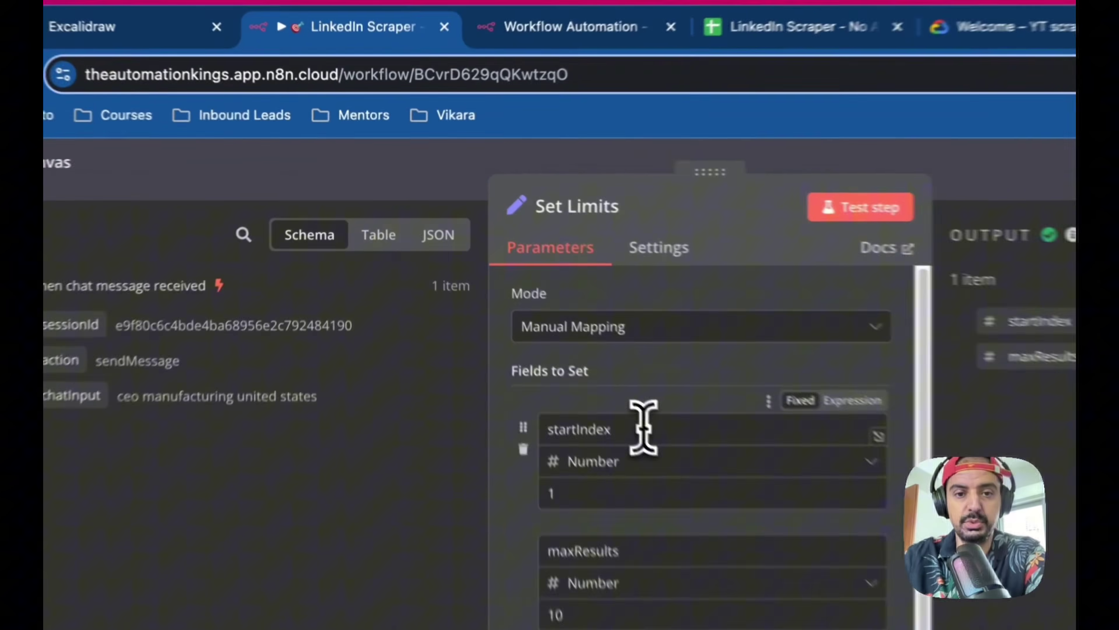
double_click(529, 308)
key(ctrl+c)
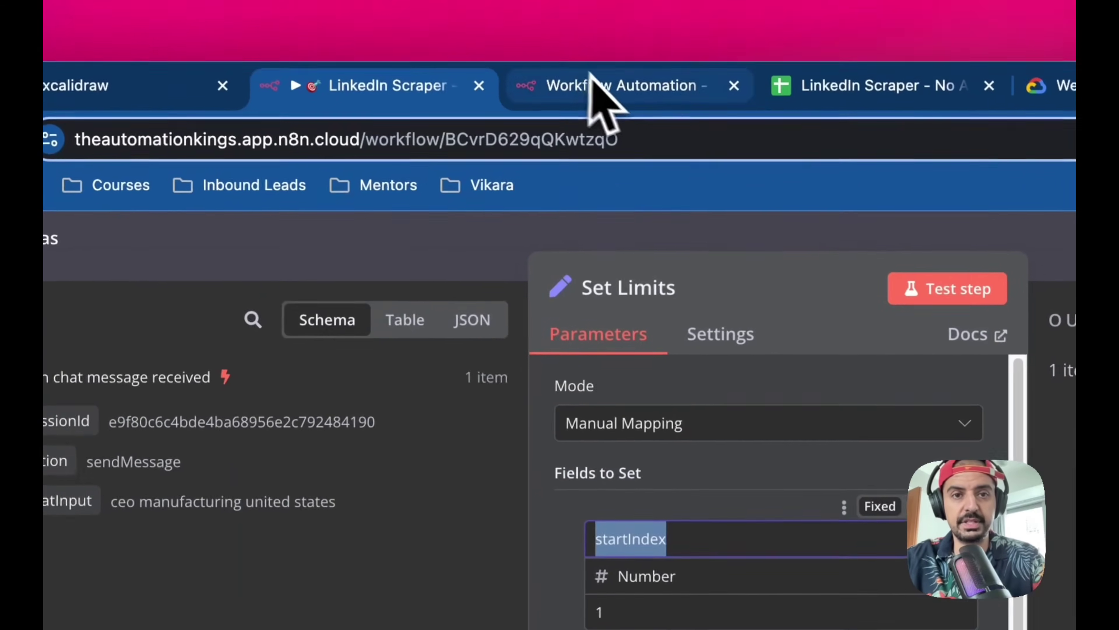
In the new workflow's Edit Fields node, name the blank field startIndex, make it a Number and set its value to 1
click(591, 19)
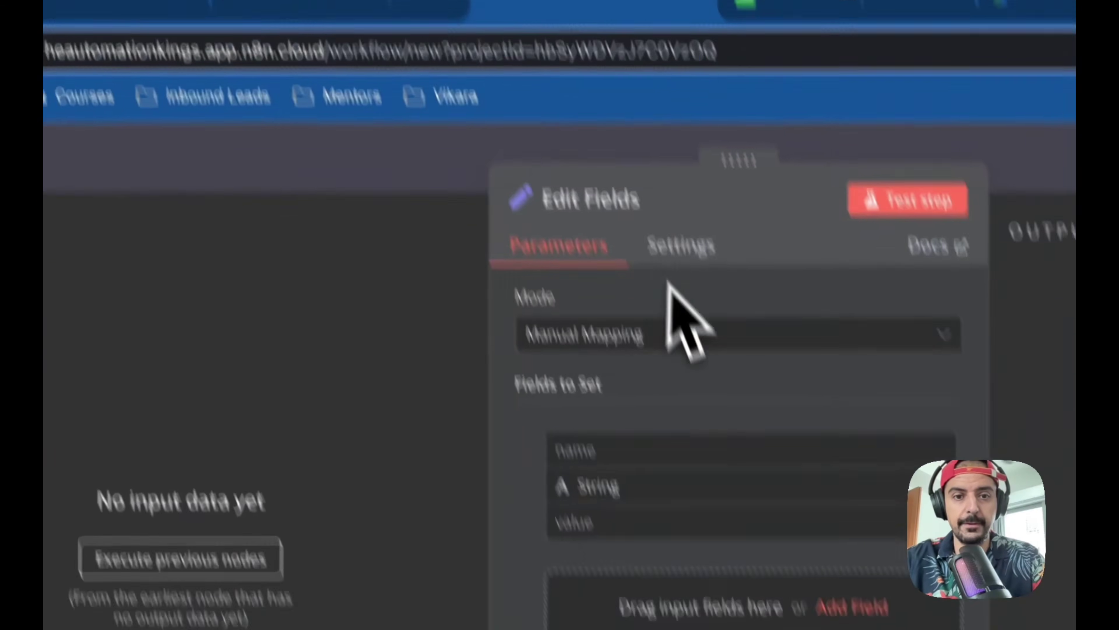
click(620, 304)
key(ctrl+v)
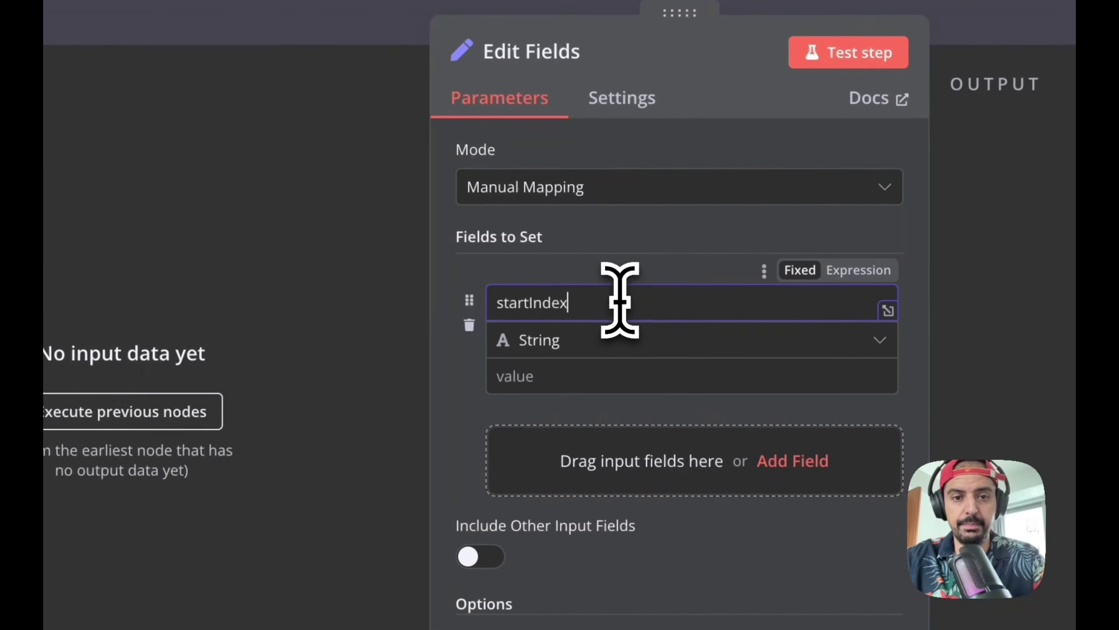
click(611, 343)
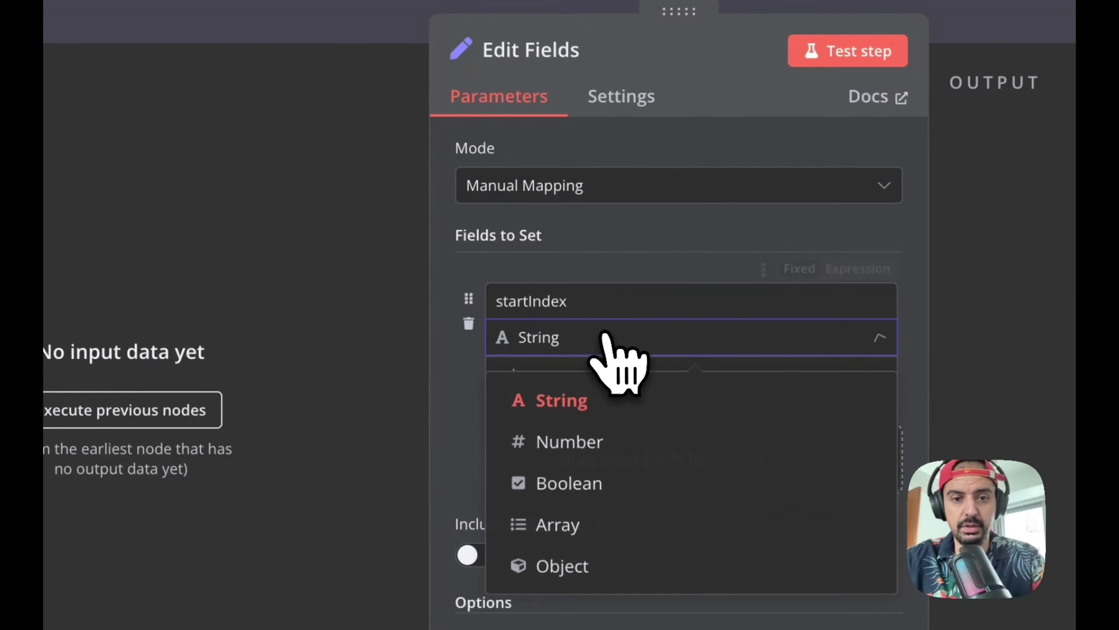
click(617, 454)
click(552, 374)
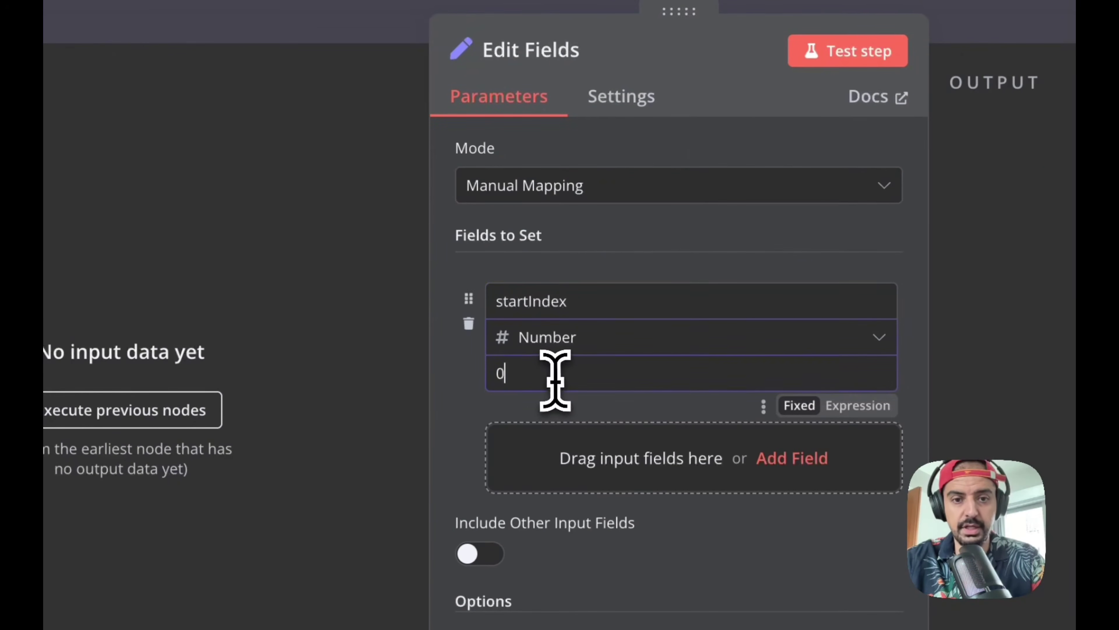
double_click(554, 374)
text(1)
Add a second field named maxResults to the Edit Fields node, make it a Number and start its value entry
click(582, 467)
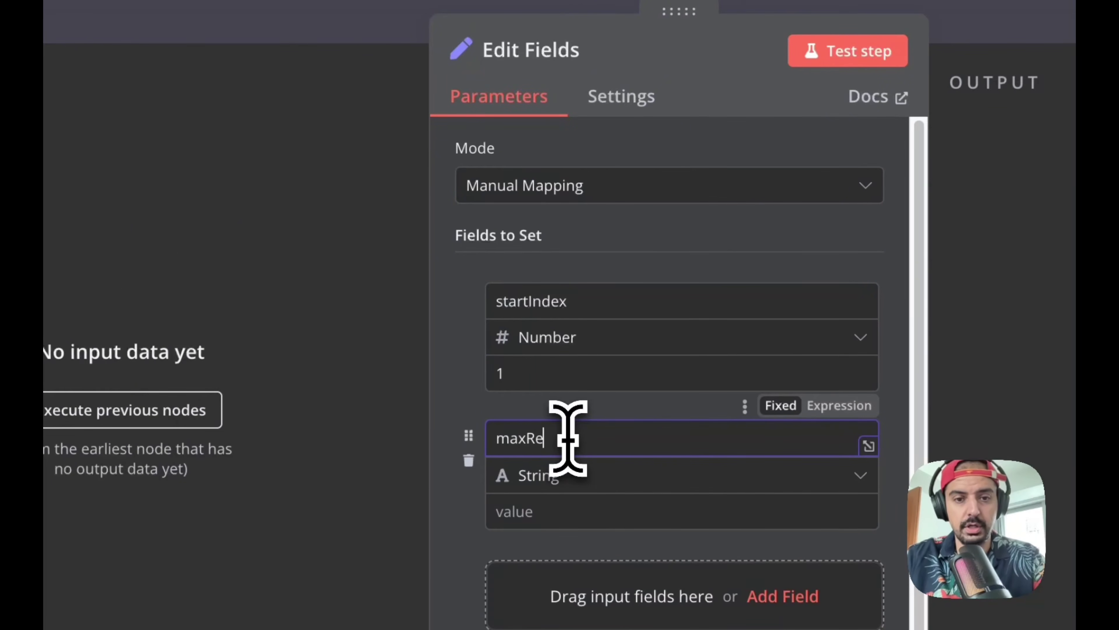
click(551, 475)
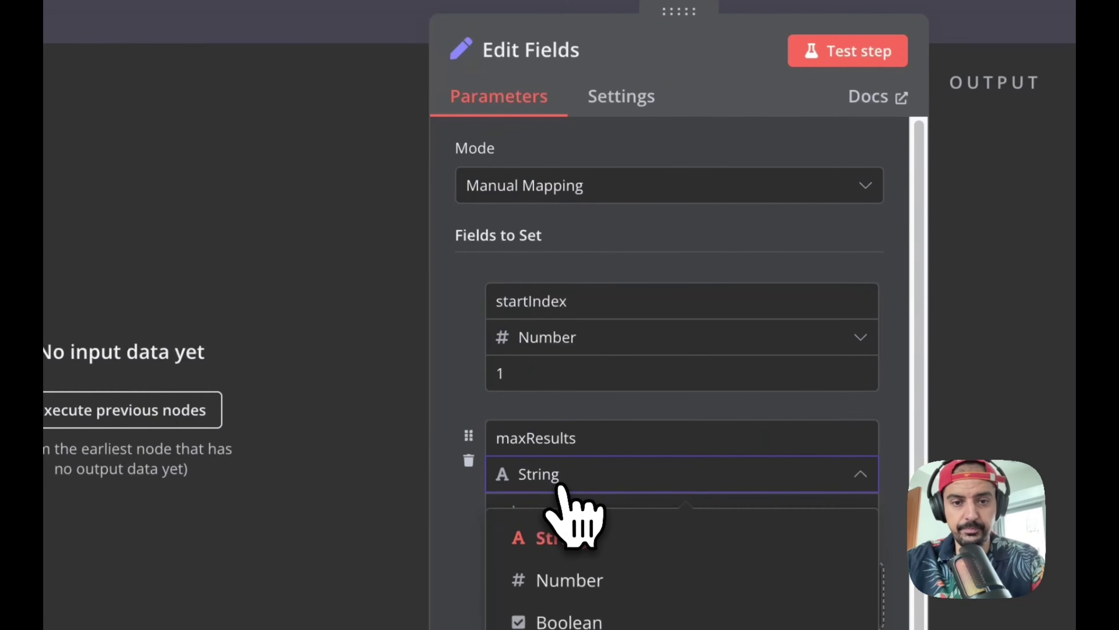
click(586, 582)
click(570, 512)
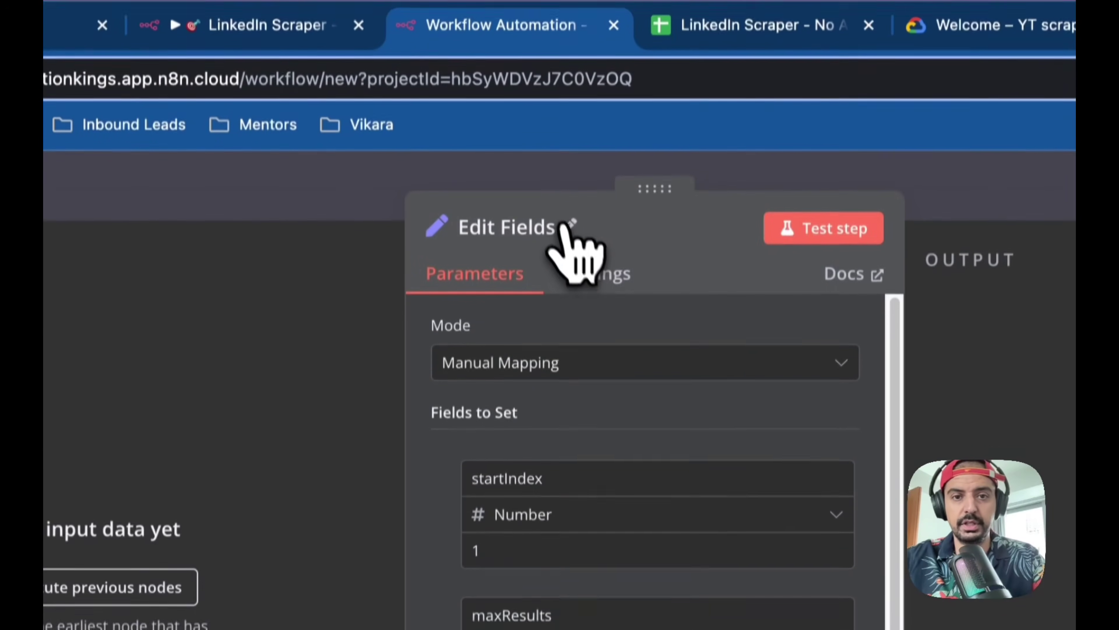
Rename the Edit Fields node as "Set Fields" and return to the canvas
click(571, 246)
key(super+a)
text(Se)
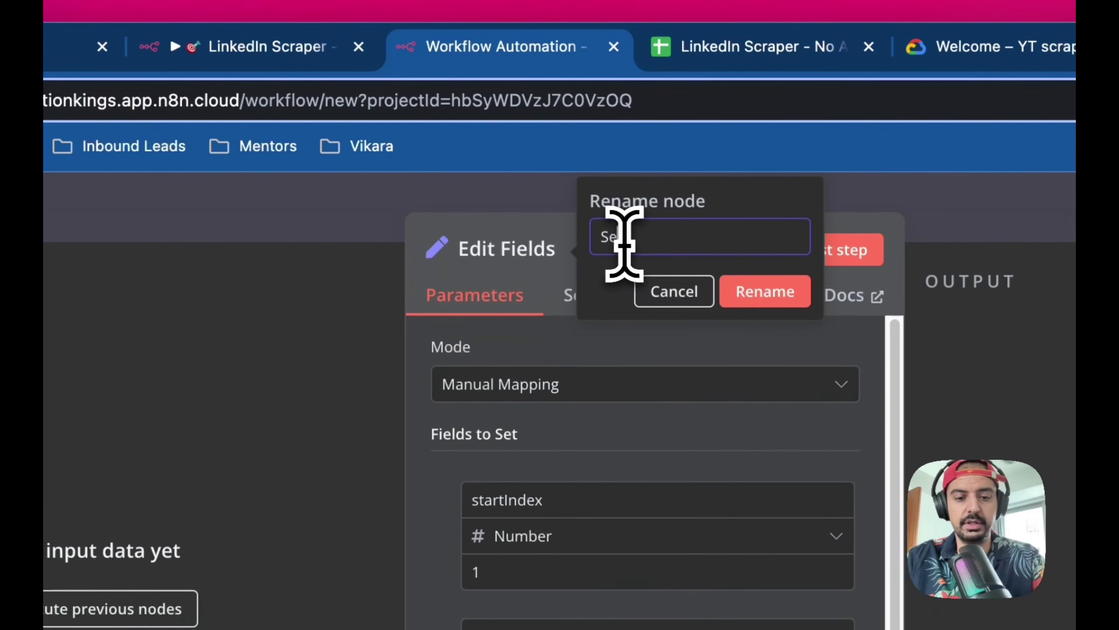
text(t Fields)
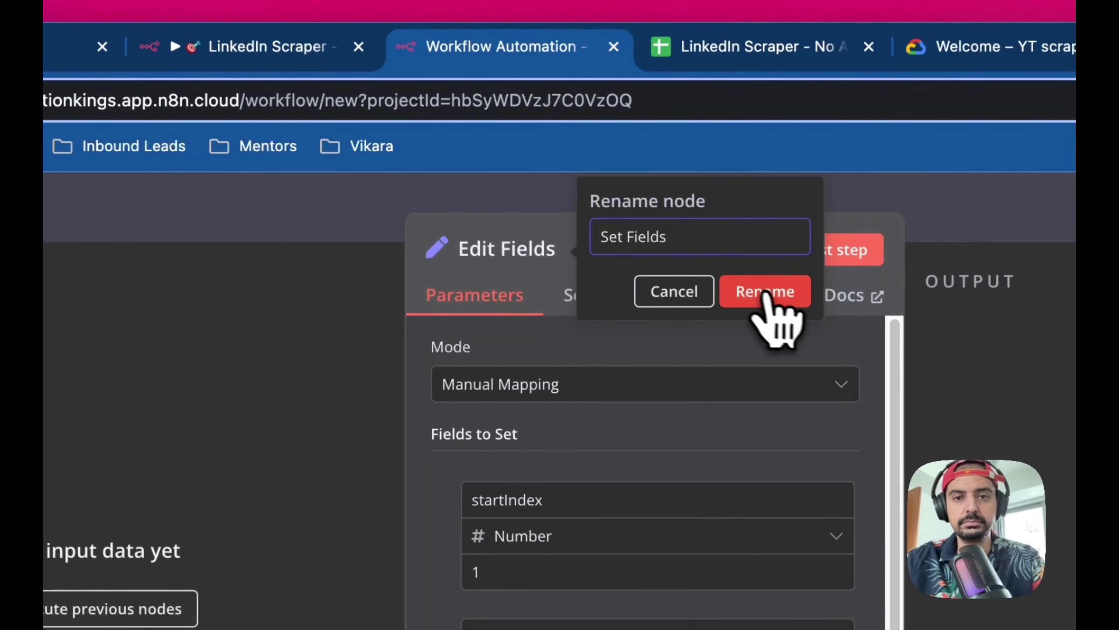
click(767, 292)
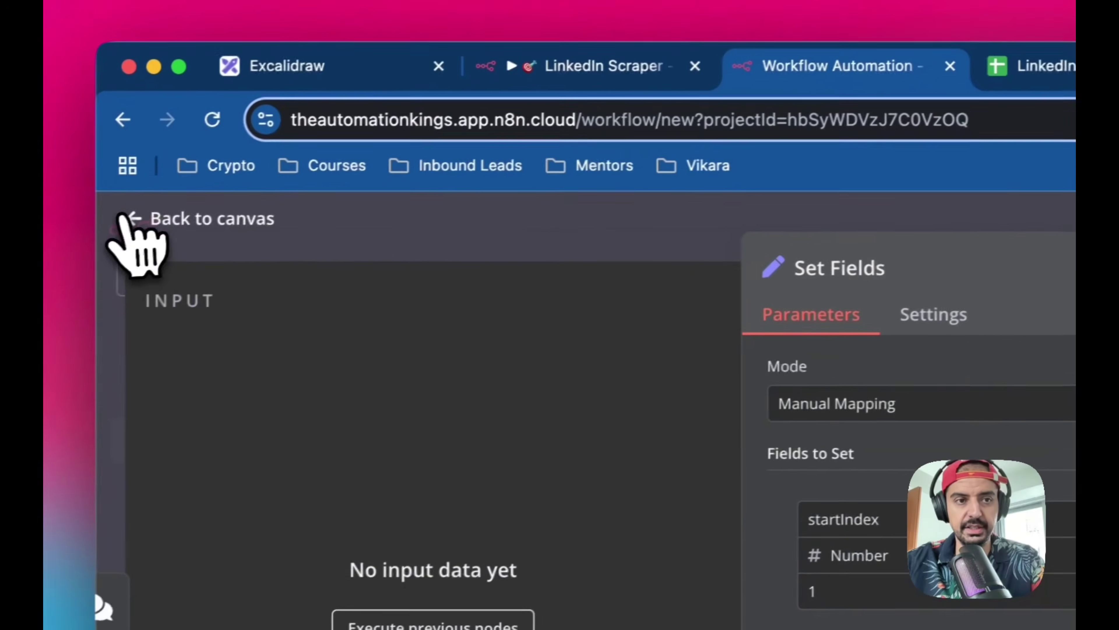
click(71, 155)
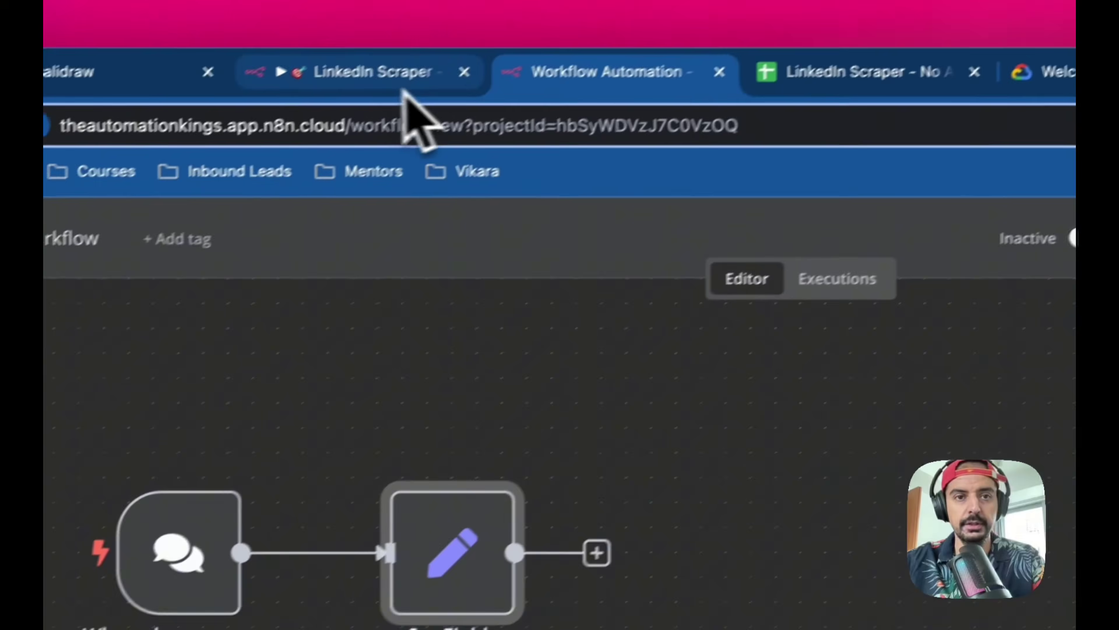
Switch to the LinkedIn Scraper workflow, open its Search Keywords node and copy the whole request URL
click(403, 85)
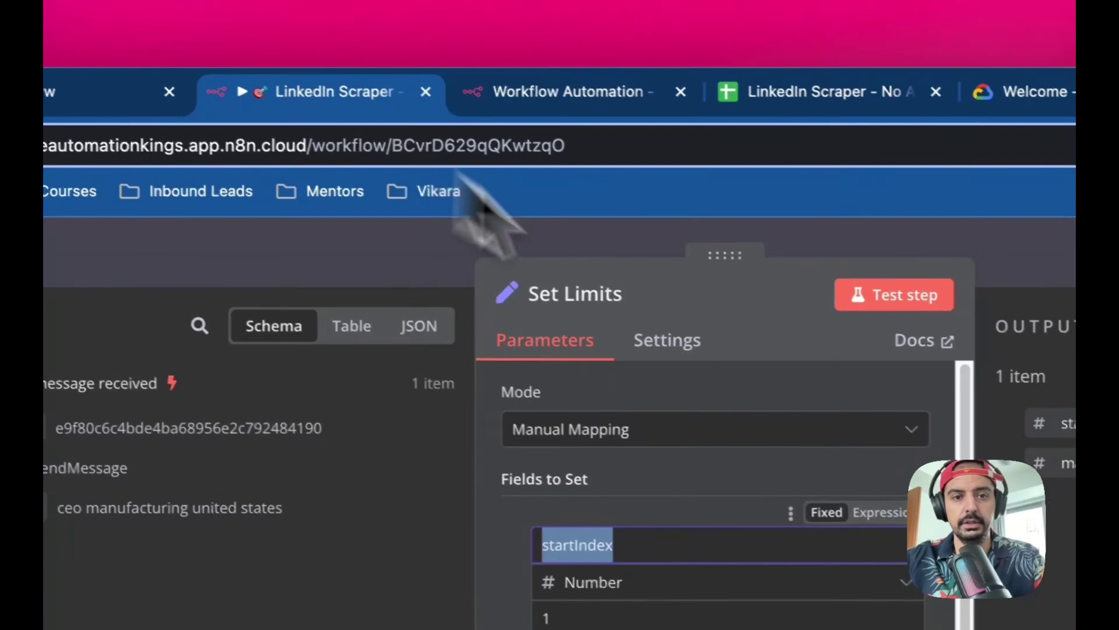
click(145, 245)
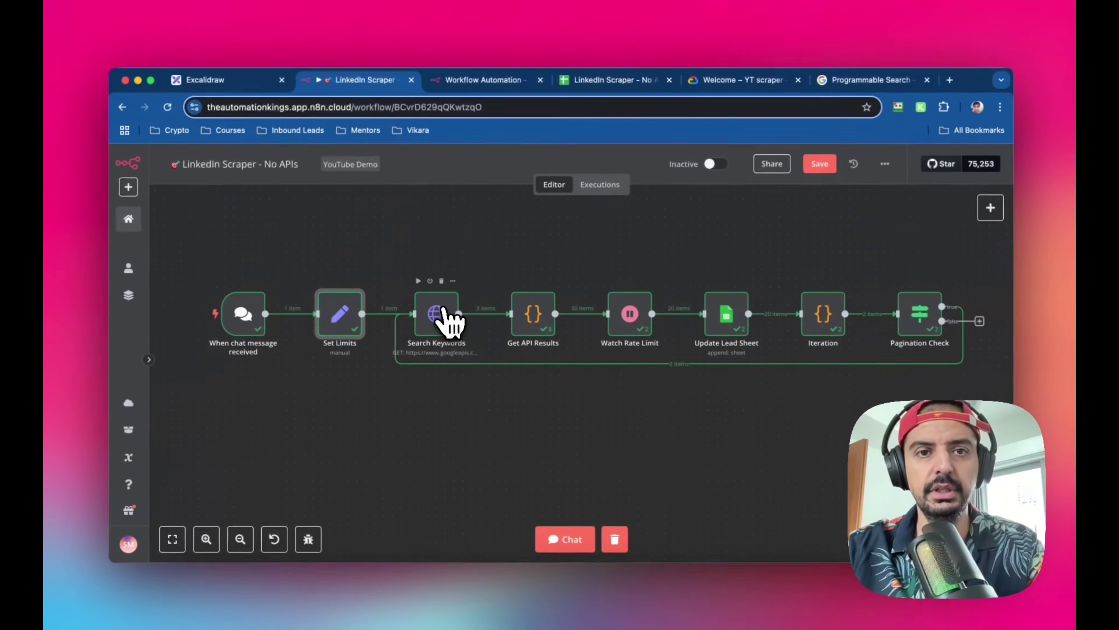
double_click(445, 313)
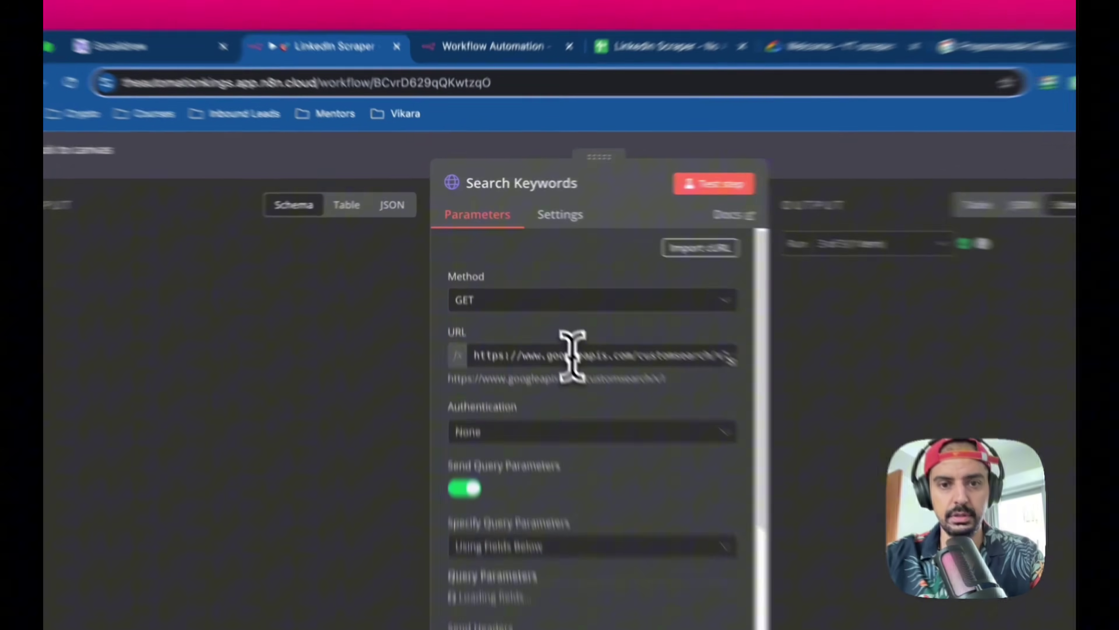
double_click(541, 311)
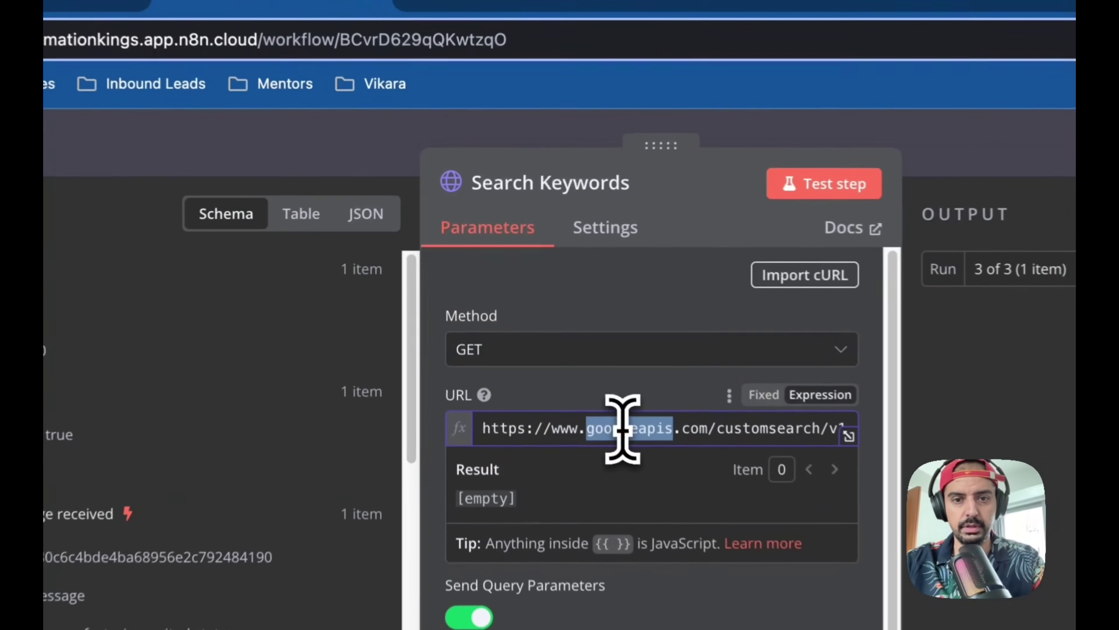
key(super+a)
key(ctrl+c)
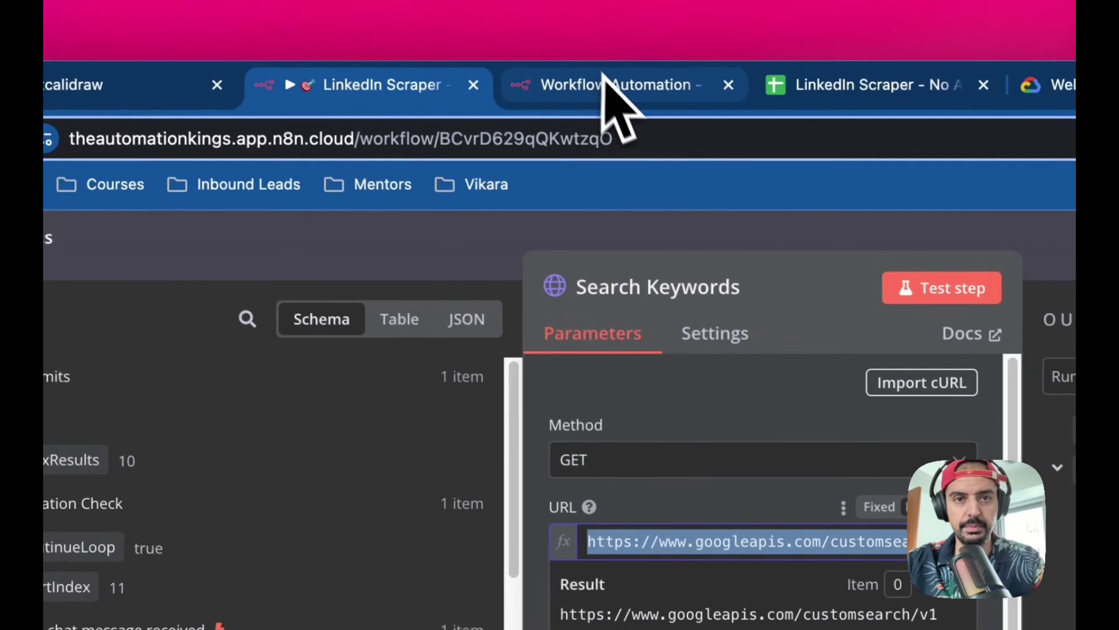
click(617, 101)
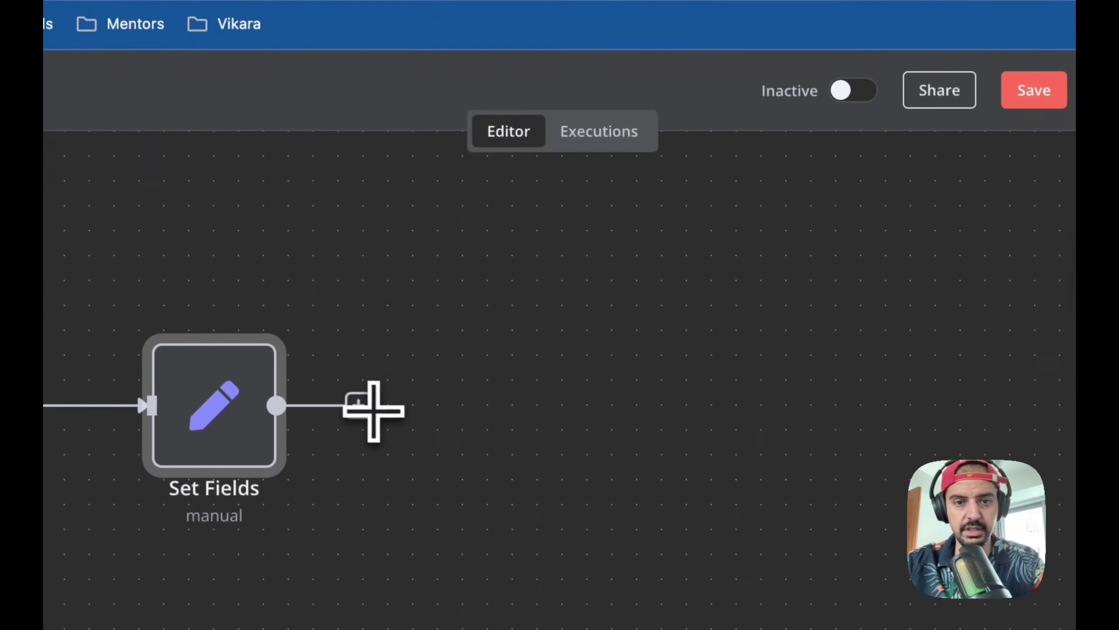
click(457, 471)
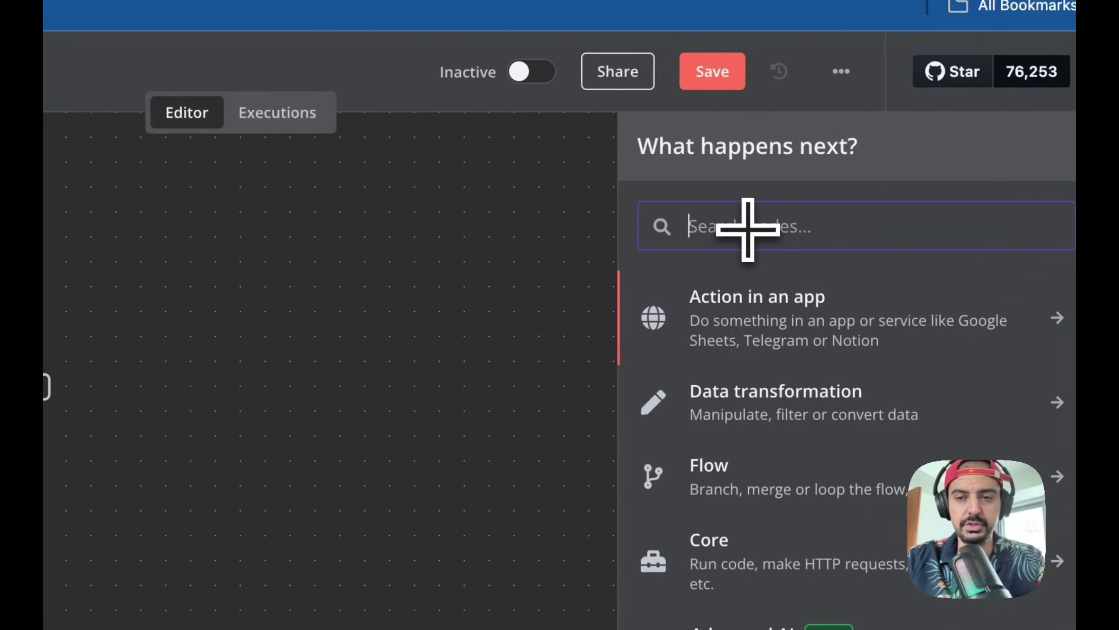
text(http)
click(779, 294)
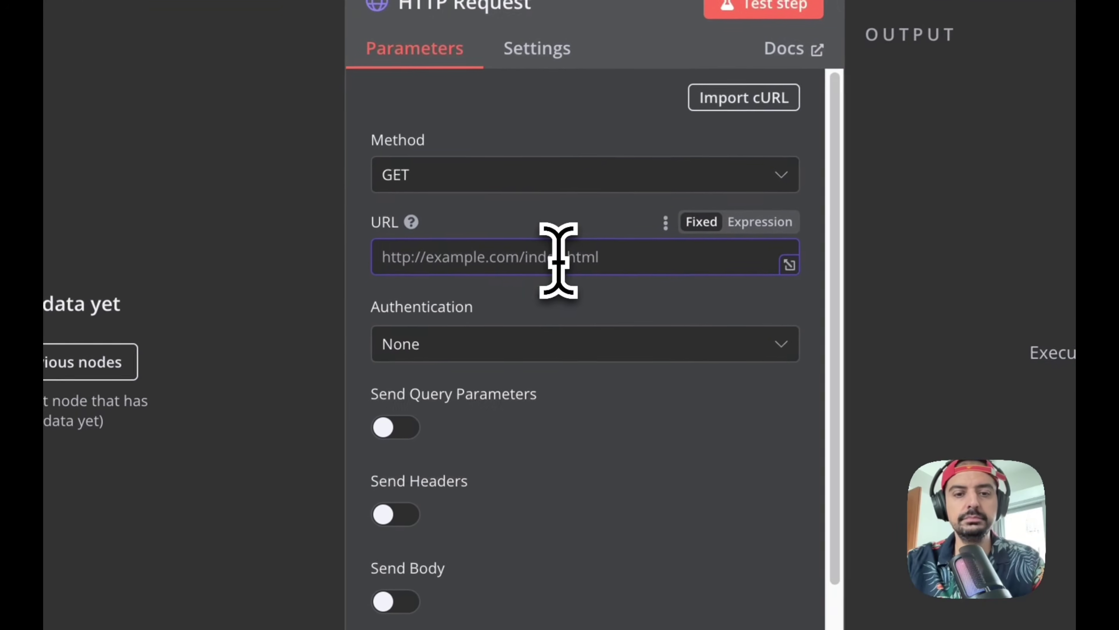
key(ctrl+v)
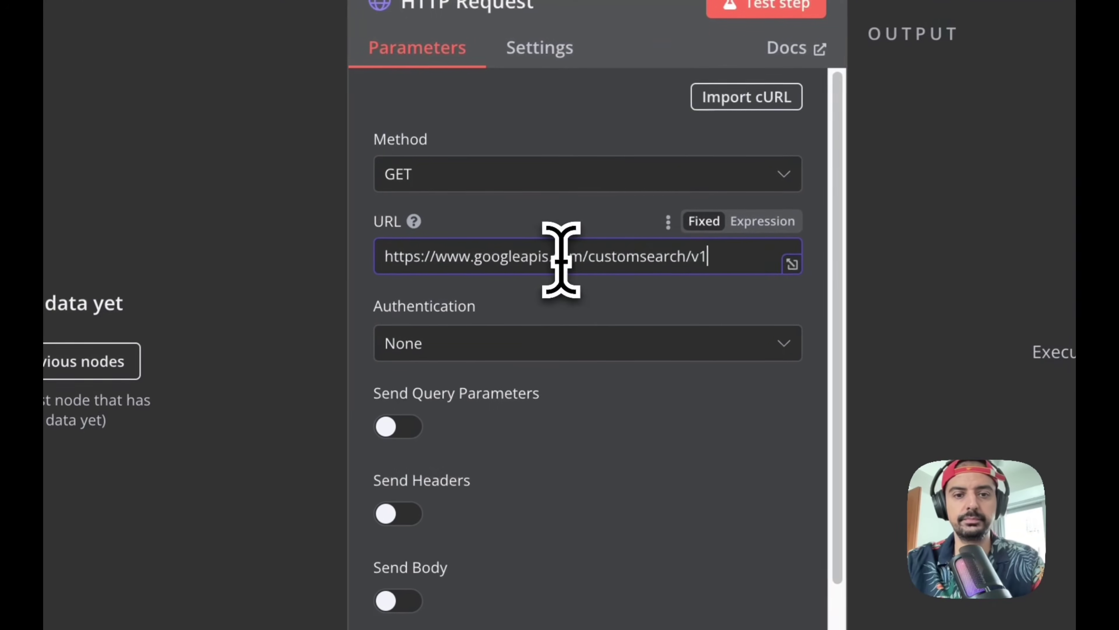
click(404, 436)
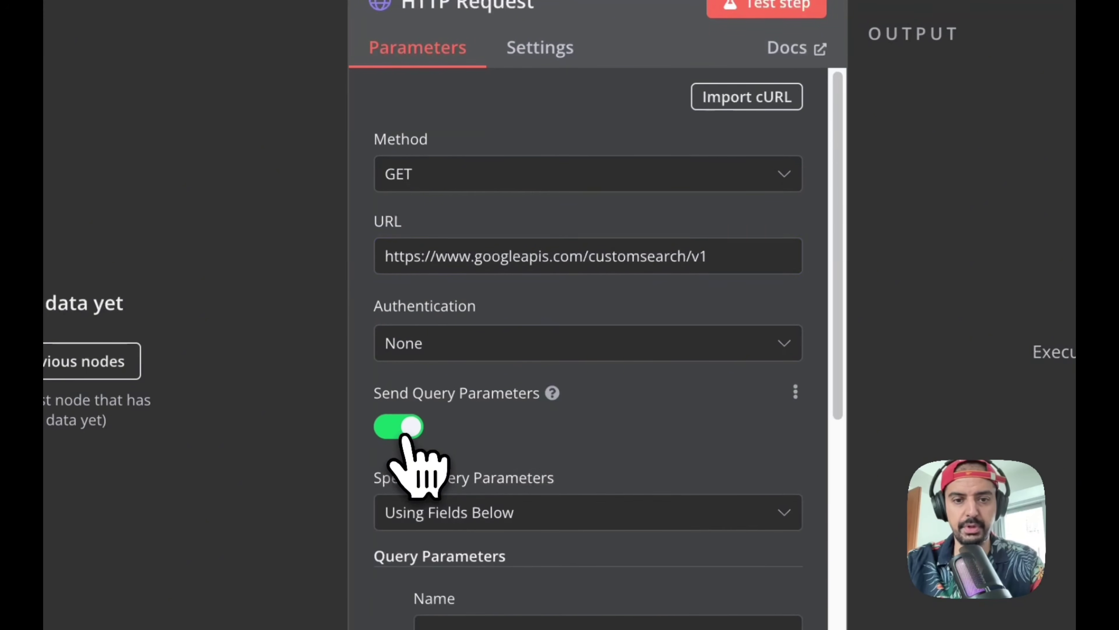
scroll(592, 430, down, 3)
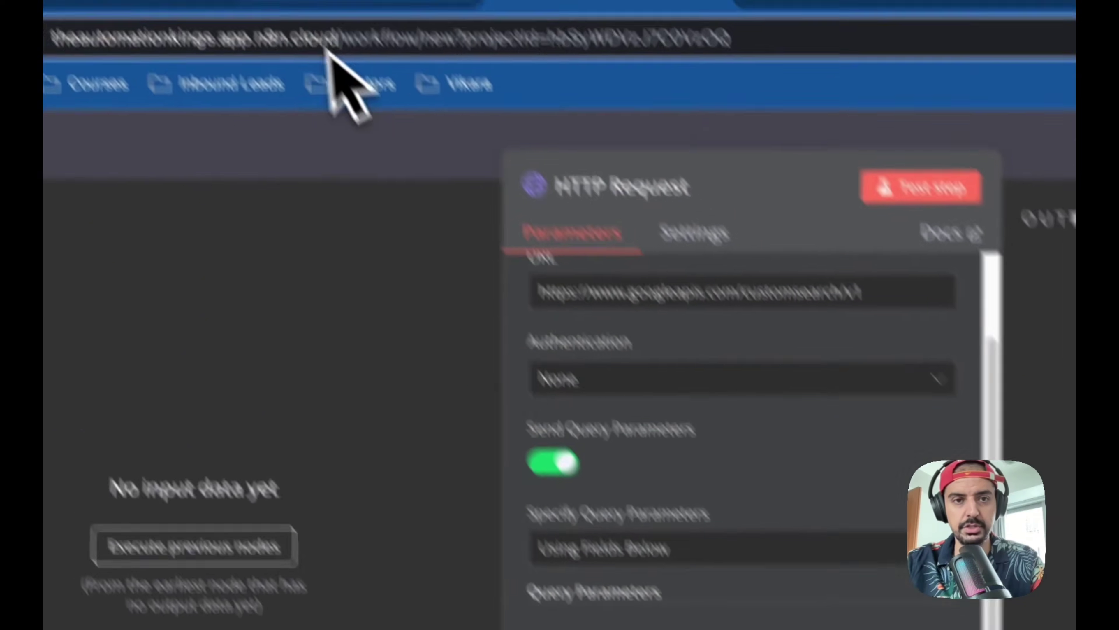
Return to the LinkedIn Scraper's Search Keywords node, expand the start query parameter's expression and copy all of it
click(390, 97)
scroll(594, 346, down, 6)
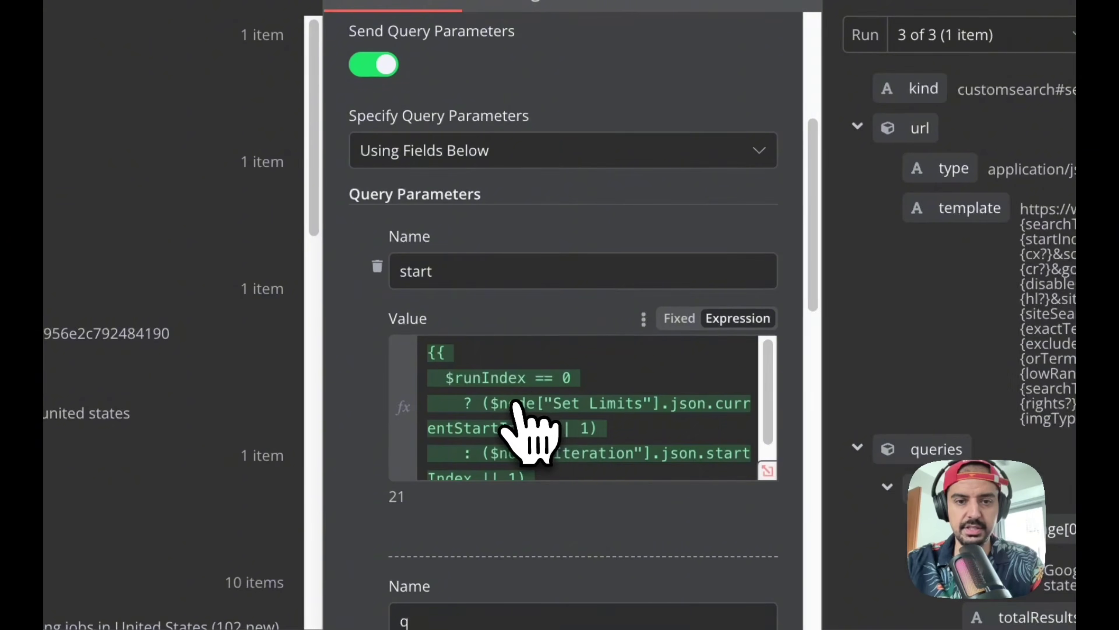
click(527, 429)
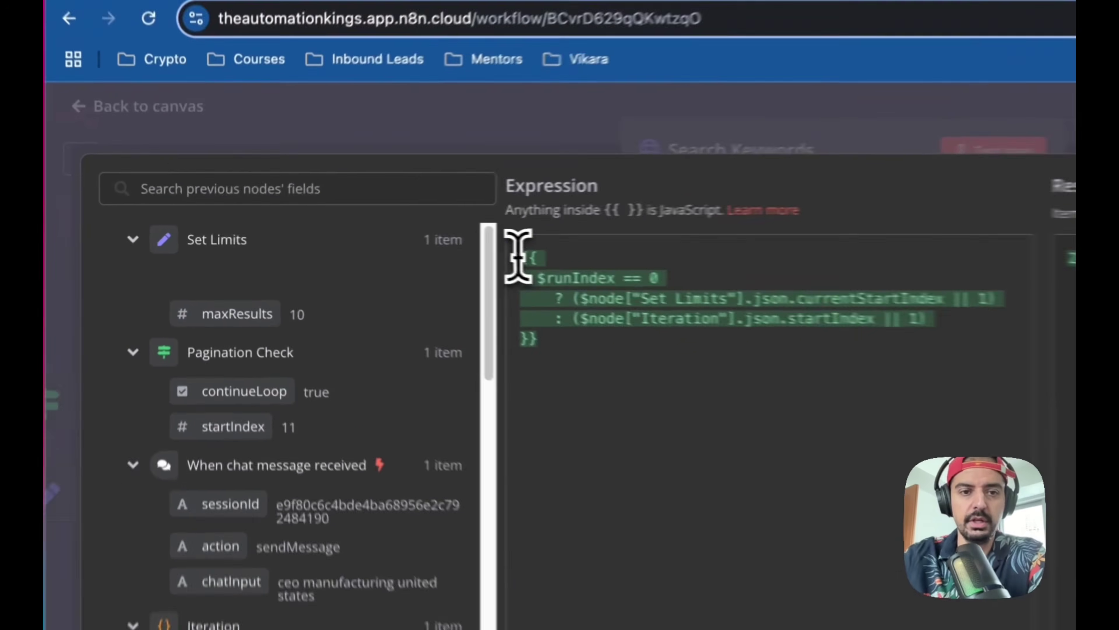
drag(379, 242, 409, 299)
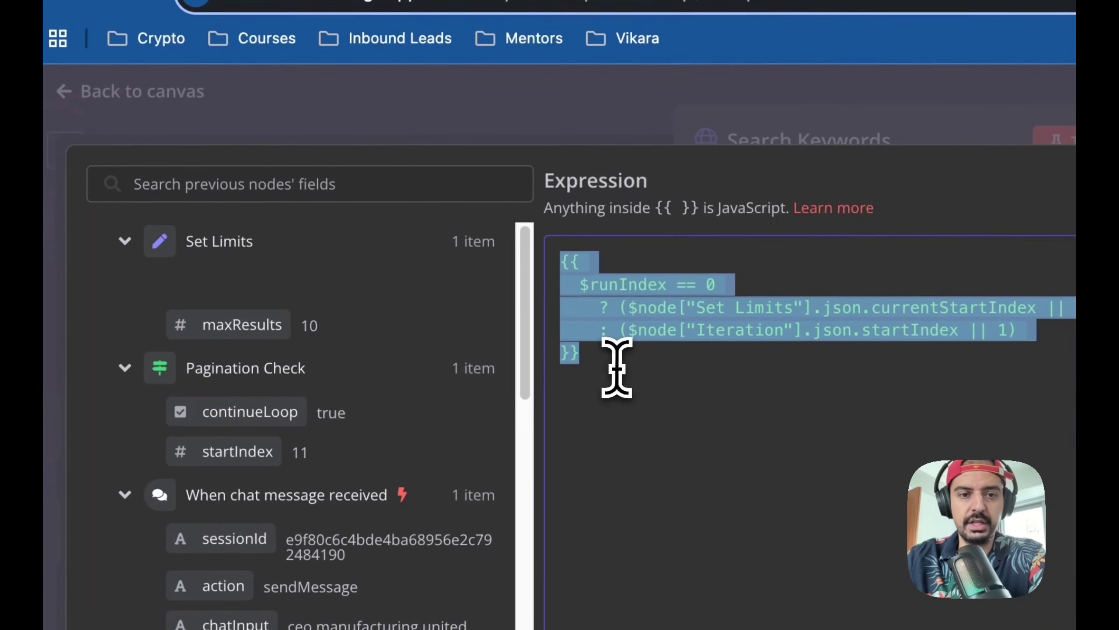
right_click(658, 325)
click(732, 374)
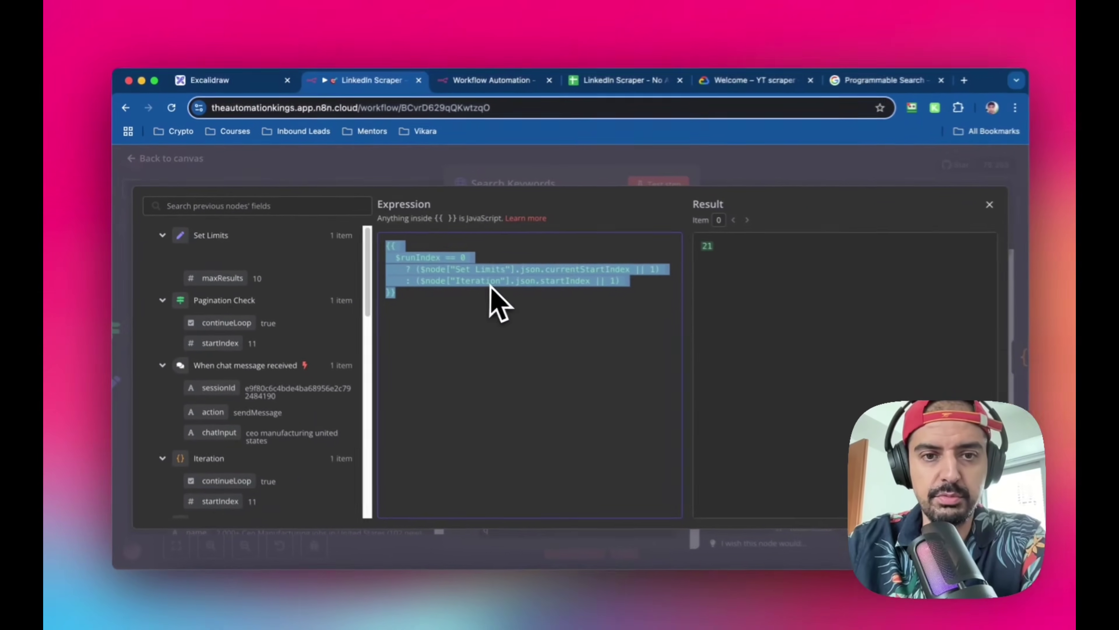
scroll(333, 317, down, 2)
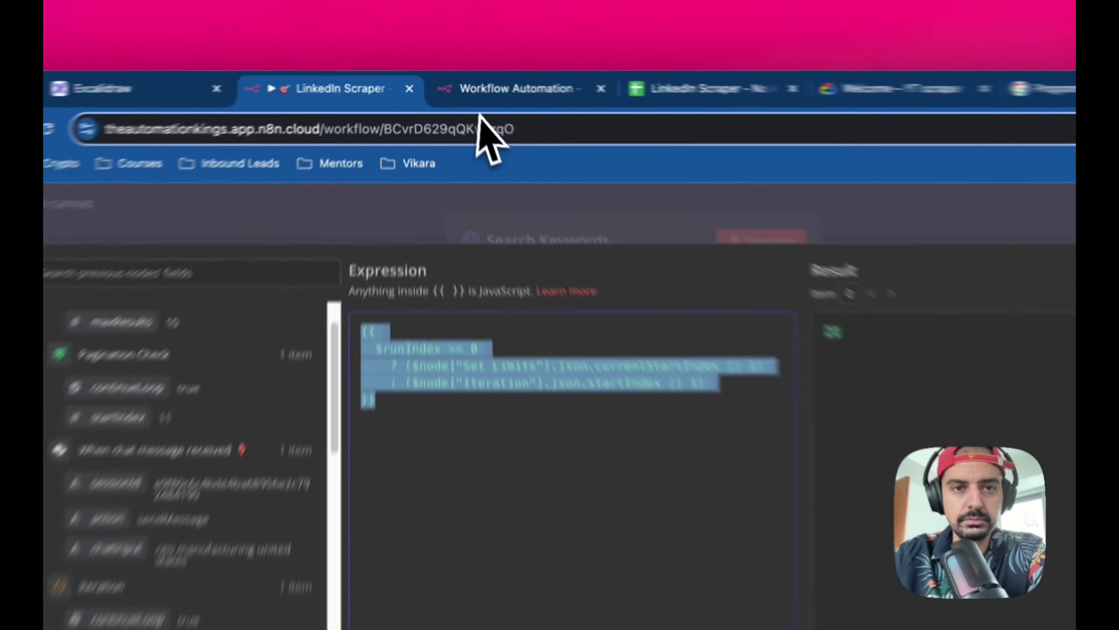
In the new workflow's HTTP Request node, name the query parameter start and set its value to the copied $runIndex formula as an expression
click(482, 82)
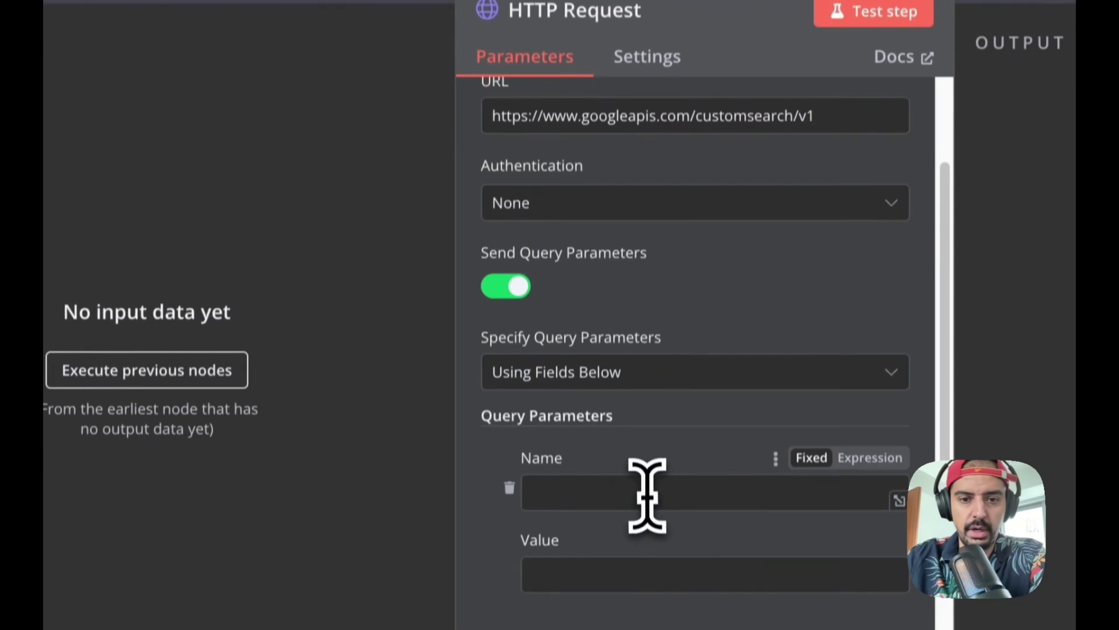
click(646, 495)
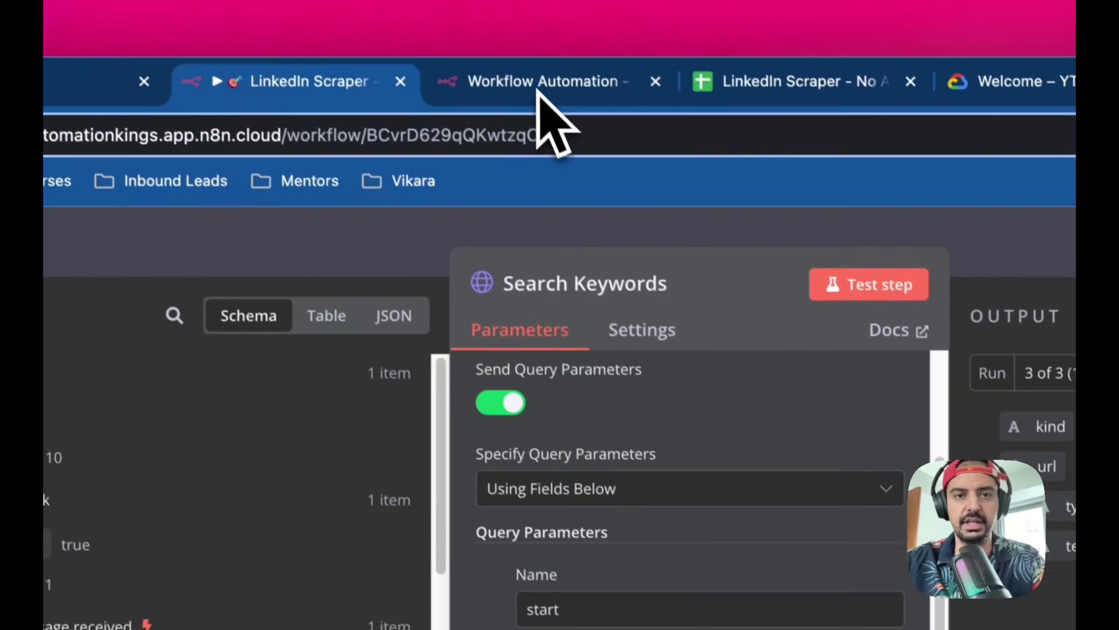
click(524, 106)
click(457, 515)
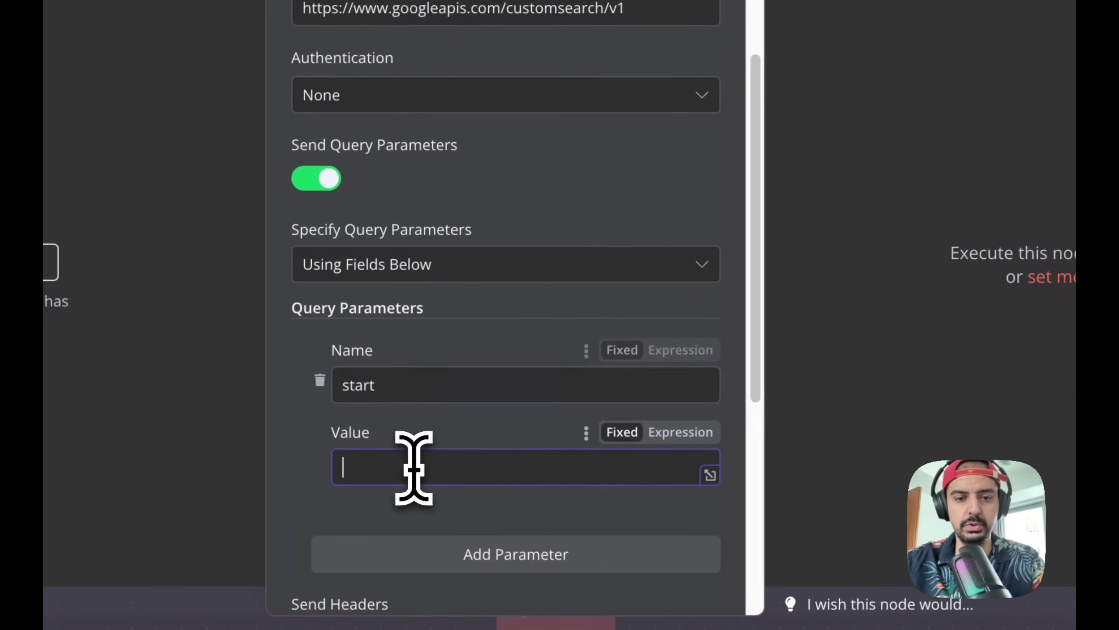
key(super+v)
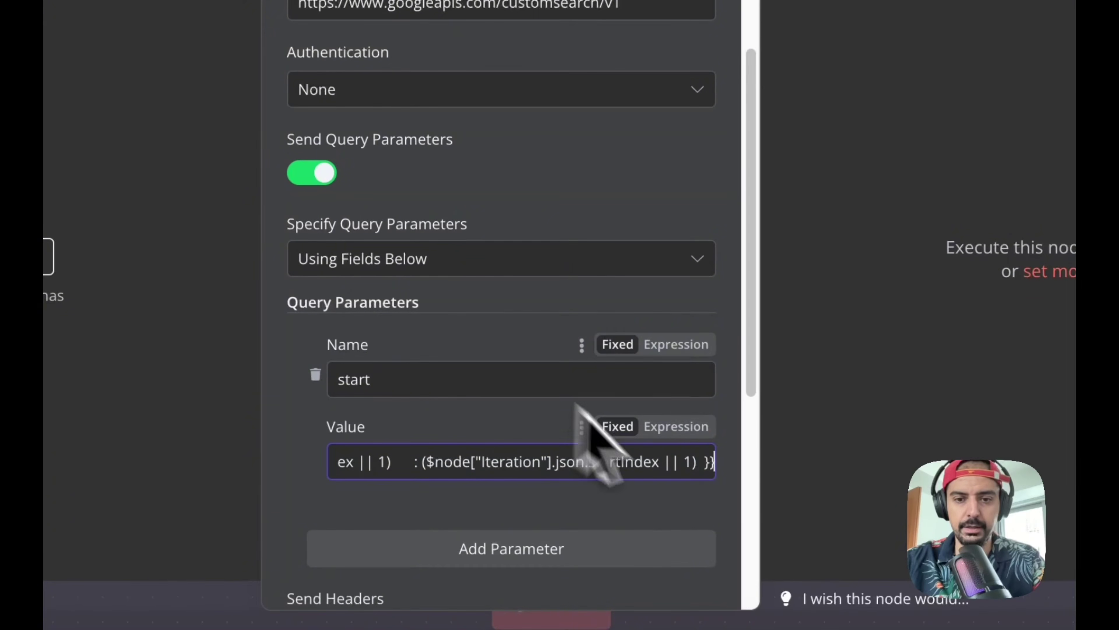
click(687, 427)
scroll(529, 458, down, 3)
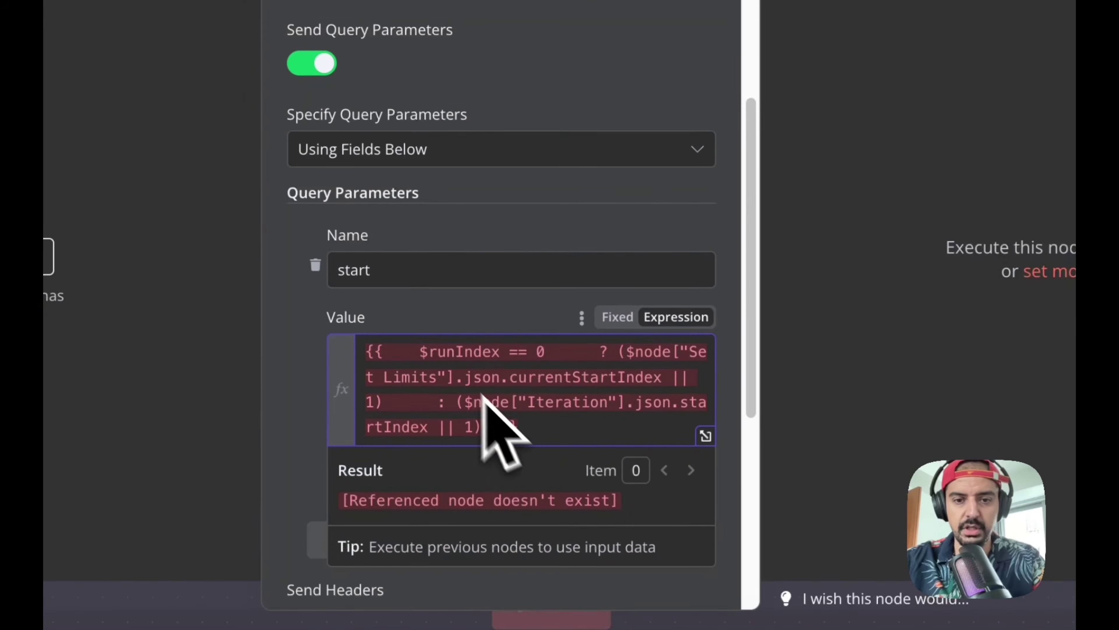
click(483, 299)
scroll(483, 299, down, 8)
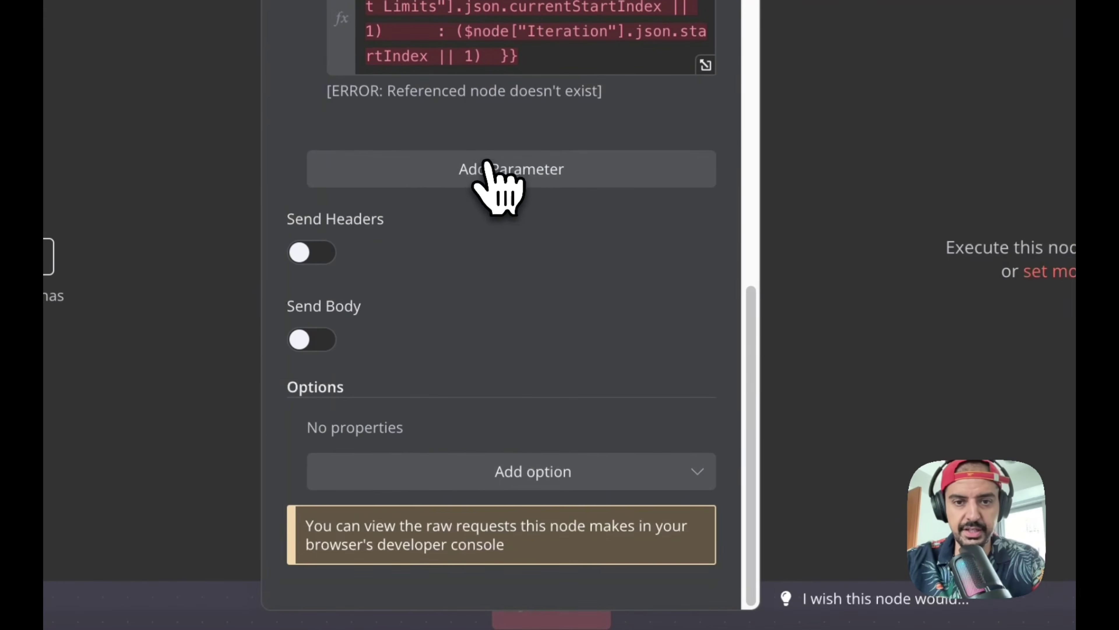
Add a second query parameter, and copy the q parameter's whole value expression from the LinkedIn Scraper's Search Keywords node
click(485, 169)
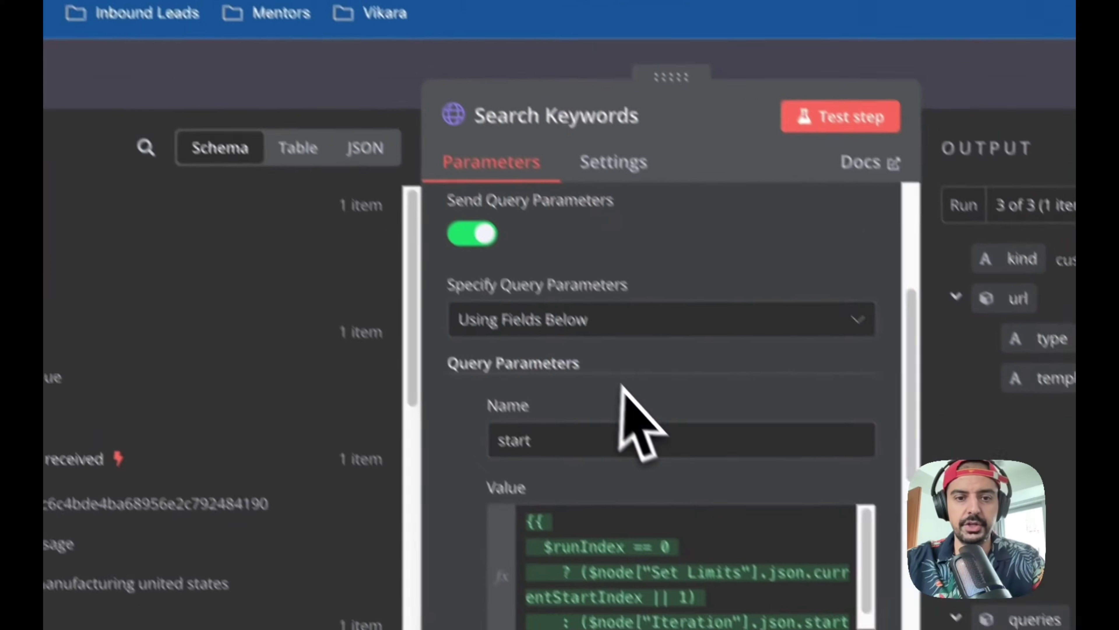
scroll(622, 385, down, 8)
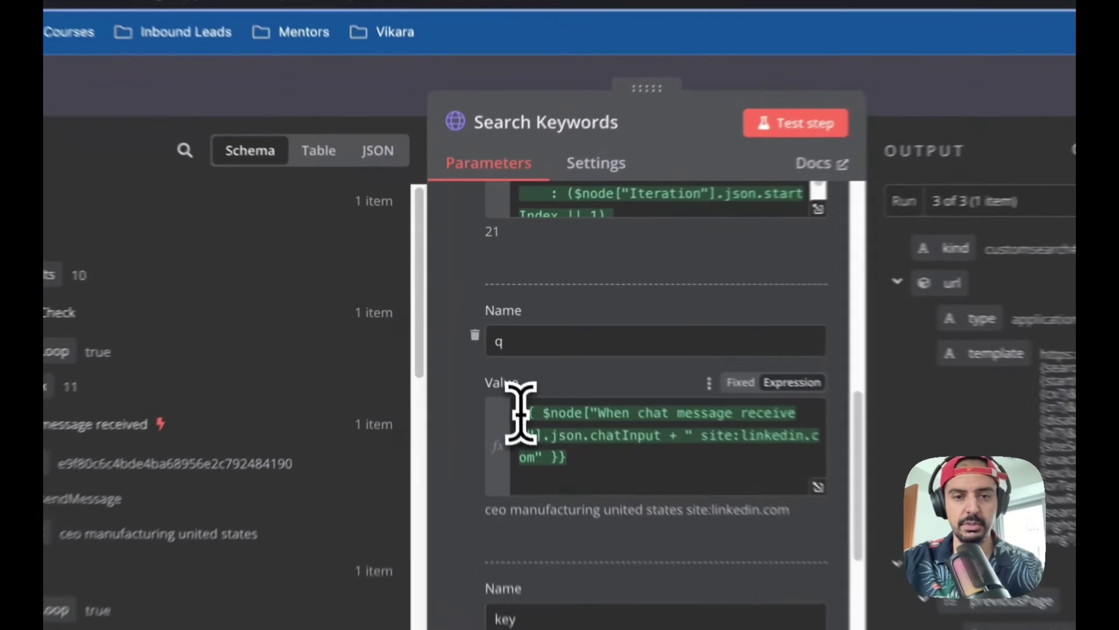
drag(489, 348, 517, 372)
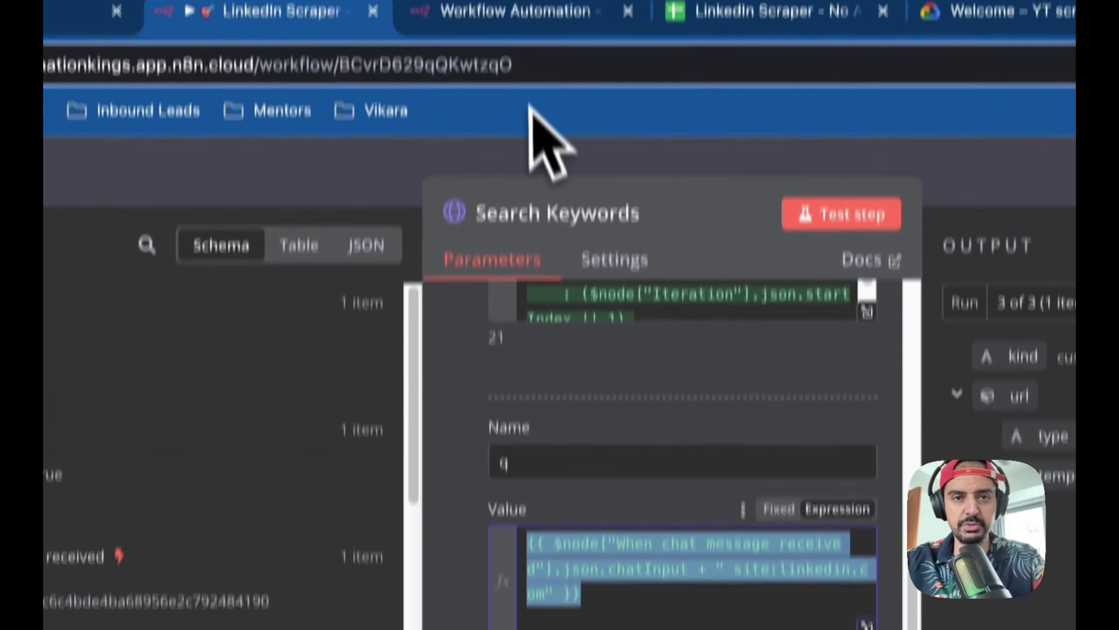
In the new HTTP Request, name the second parameter q with expression {{ $node["When chat message received"].json.chatInput + " site:linkedin.com" }}
click(600, 9)
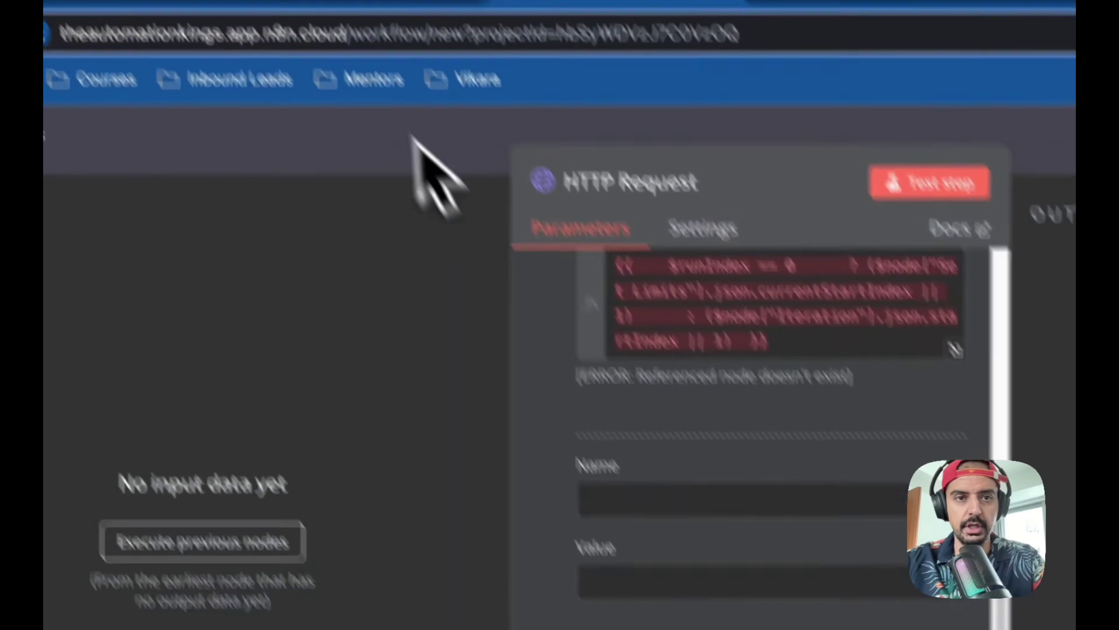
click(429, 90)
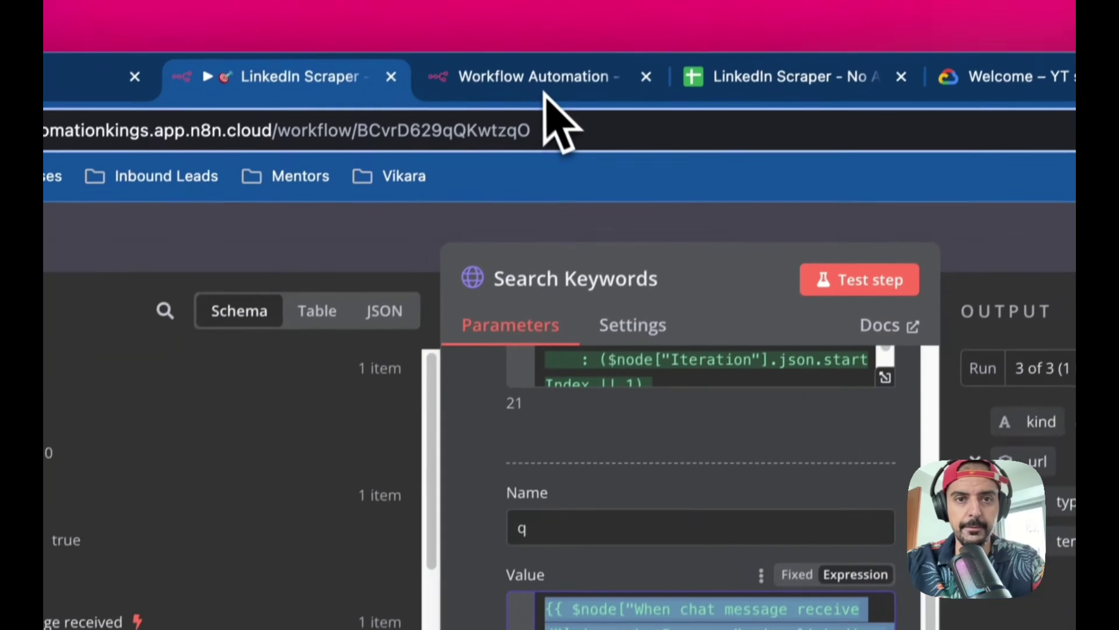
click(586, 8)
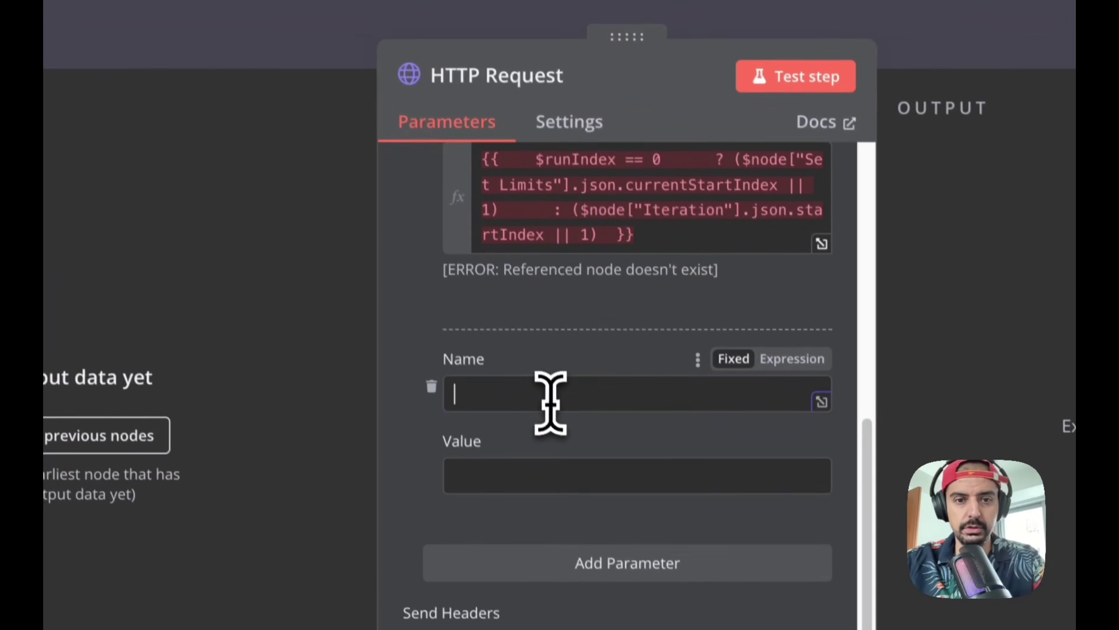
text(q)
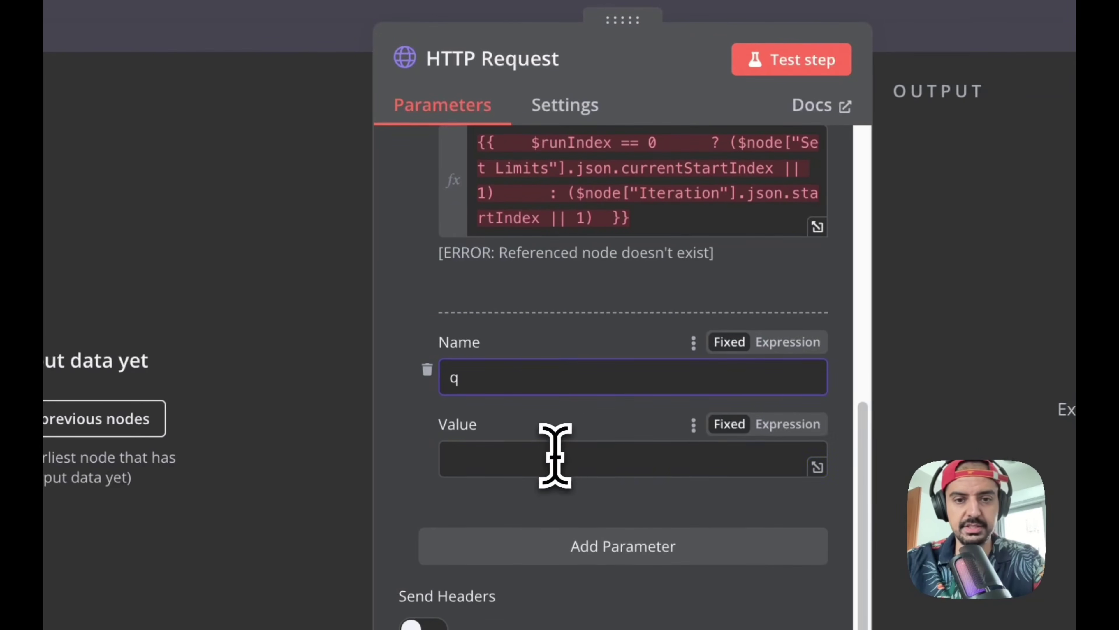
click(778, 426)
scroll(669, 399, down, 3)
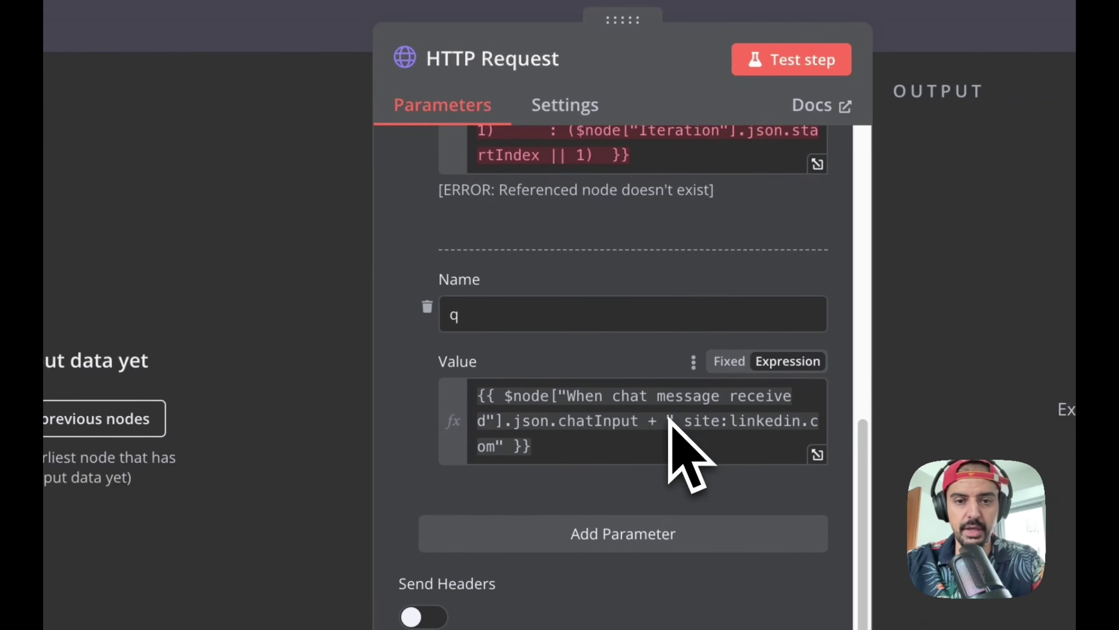
Add a third query parameter named key and paste the API key from the LinkedIn Scraper's Search Keywords node as its value
click(647, 478)
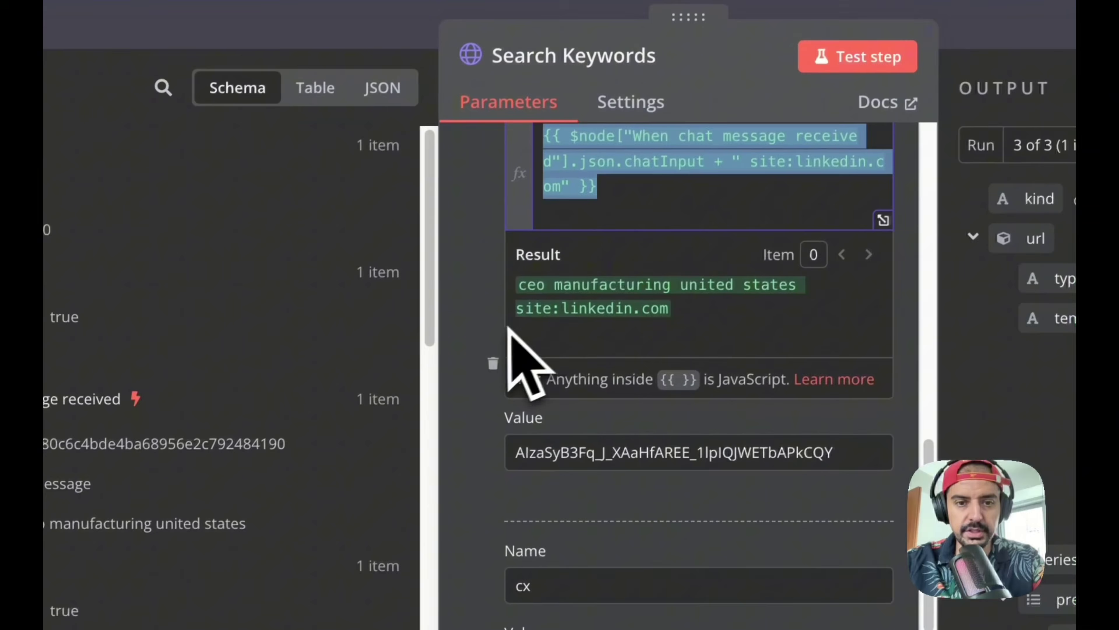
click(495, 329)
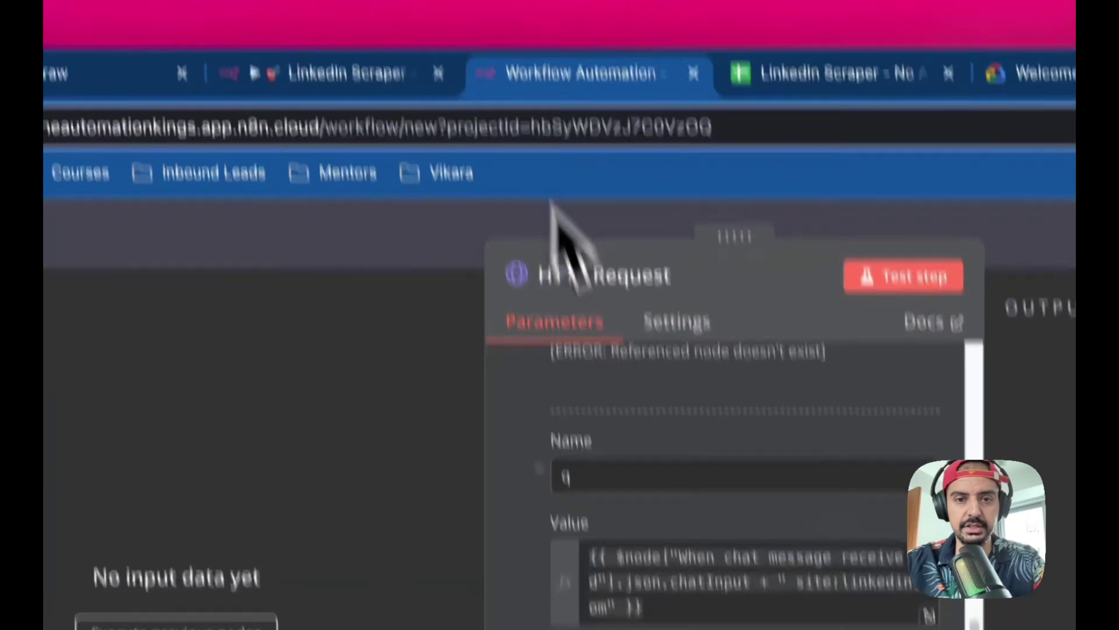
text(key)
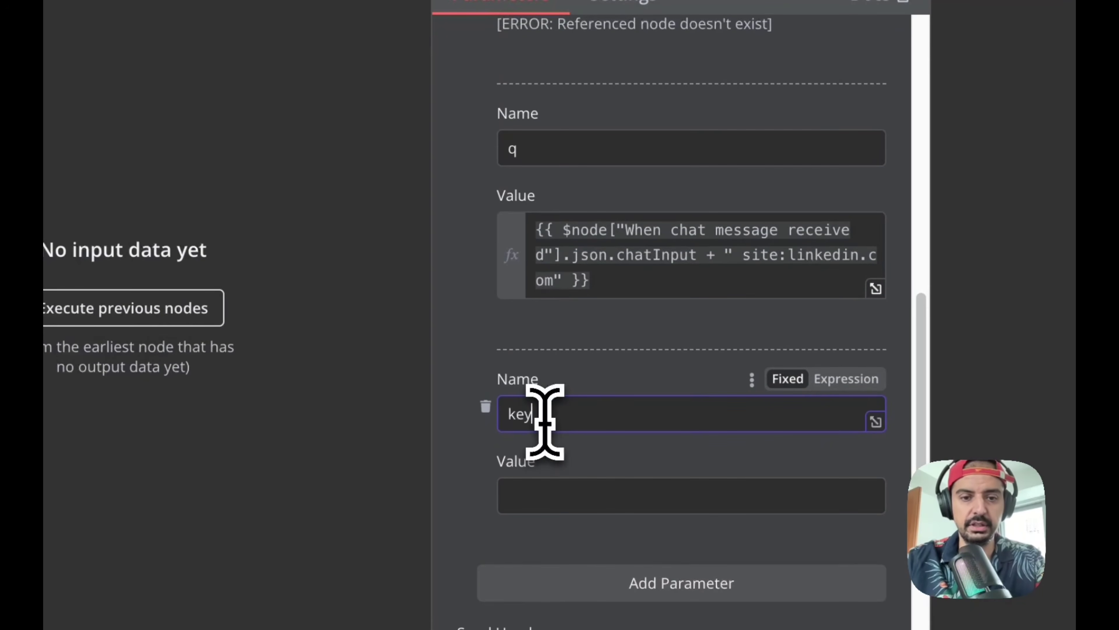
click(578, 487)
key(ctrl+v)
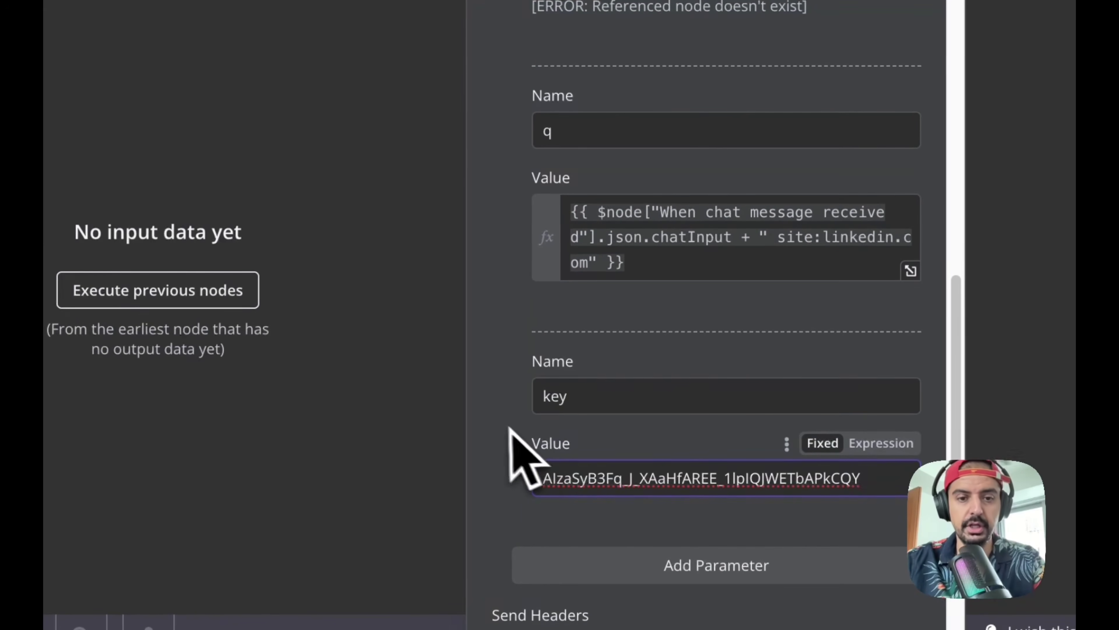
Add a fourth query parameter to the HTTP Request node and name it cx
scroll(524, 437, down, 3)
click(573, 441)
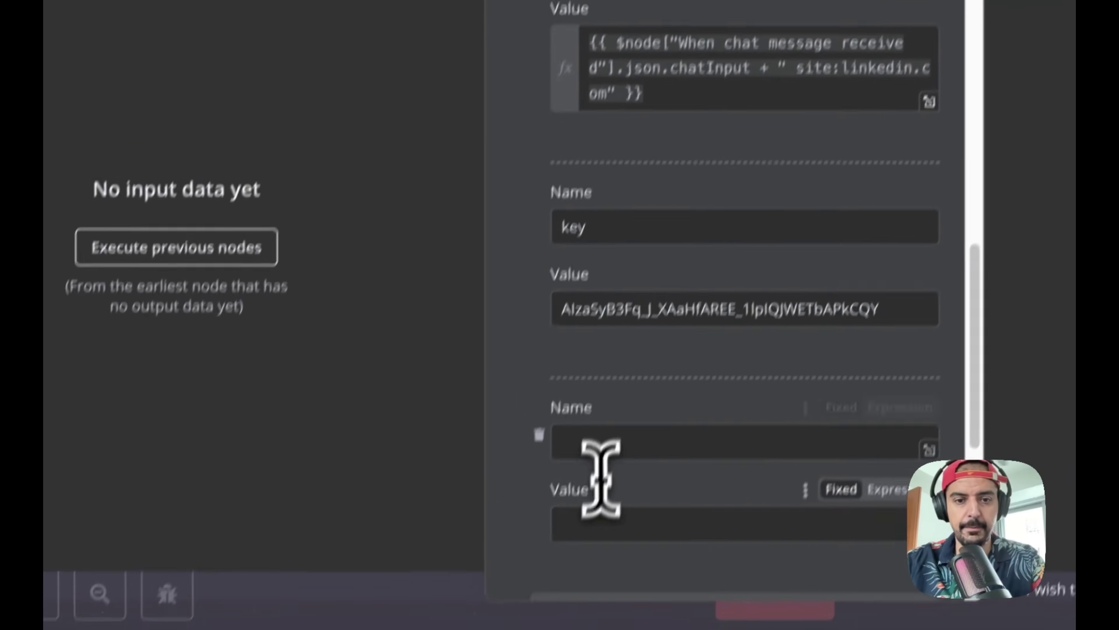
click(587, 439)
text(cx)
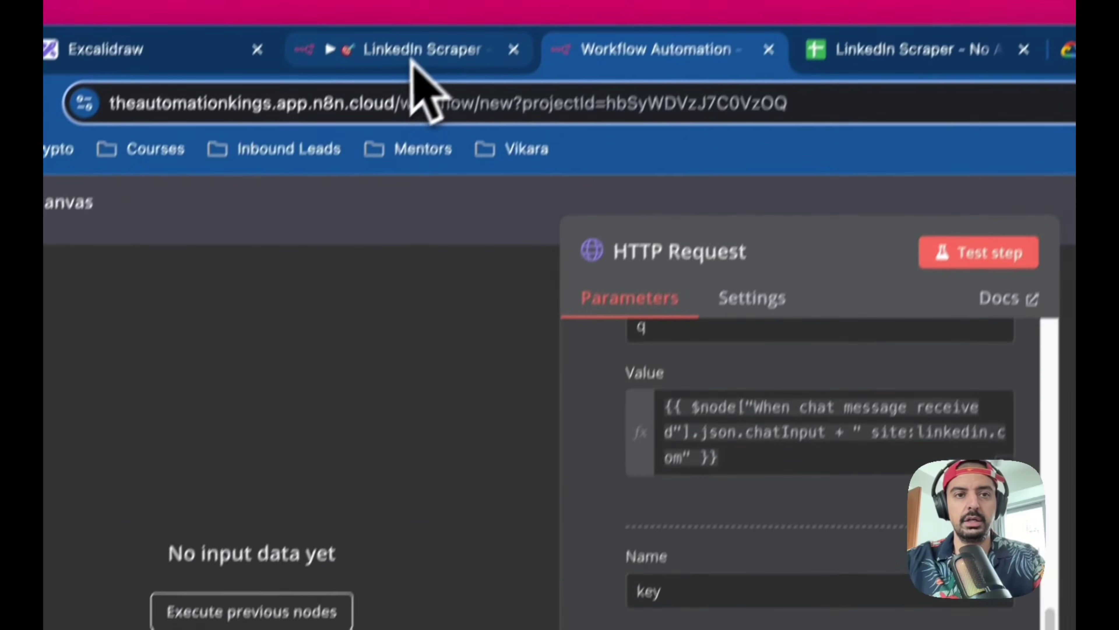
Copy the search engine ID from the LinkedIn Scraper's cx parameter and paste it as the cx value in the new HTTP Request
click(415, 67)
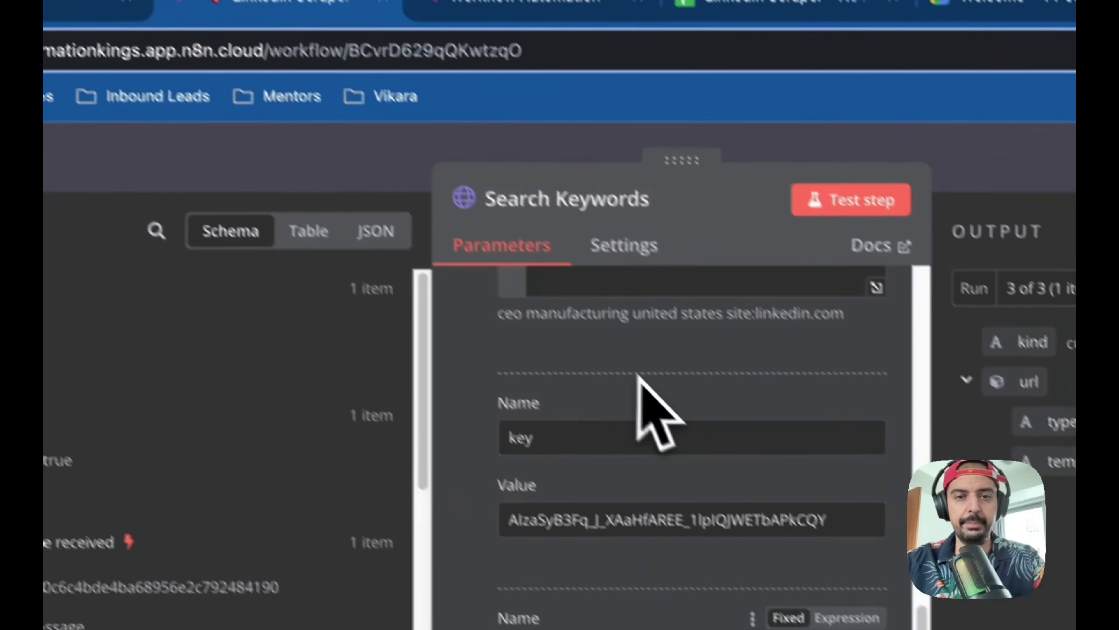
scroll(637, 376, down, 5)
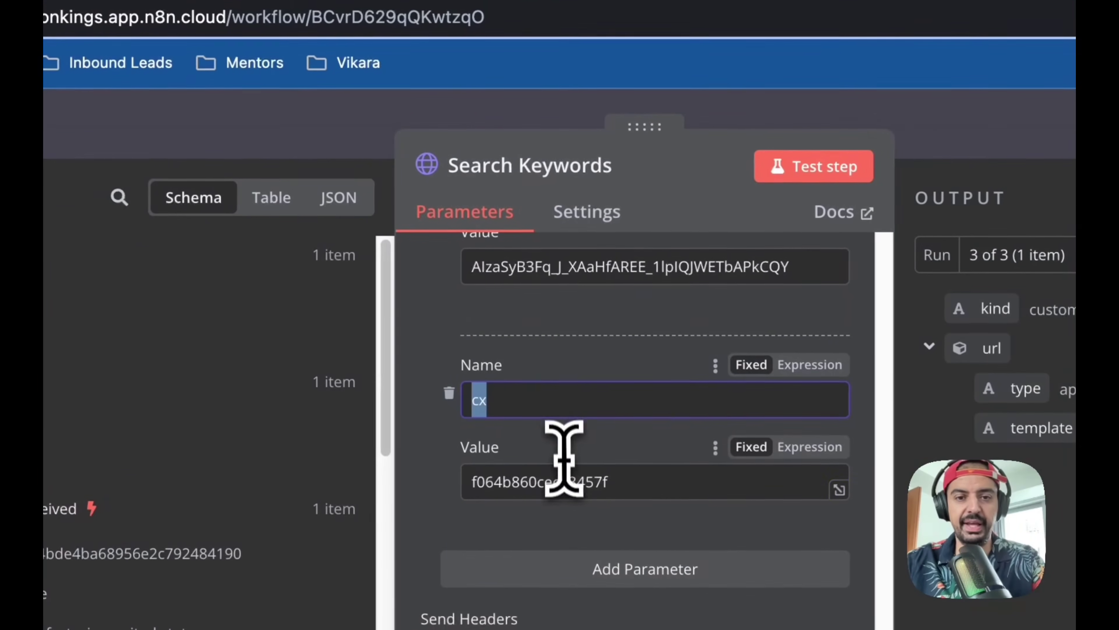
double_click(569, 481)
key(ctrl+c)
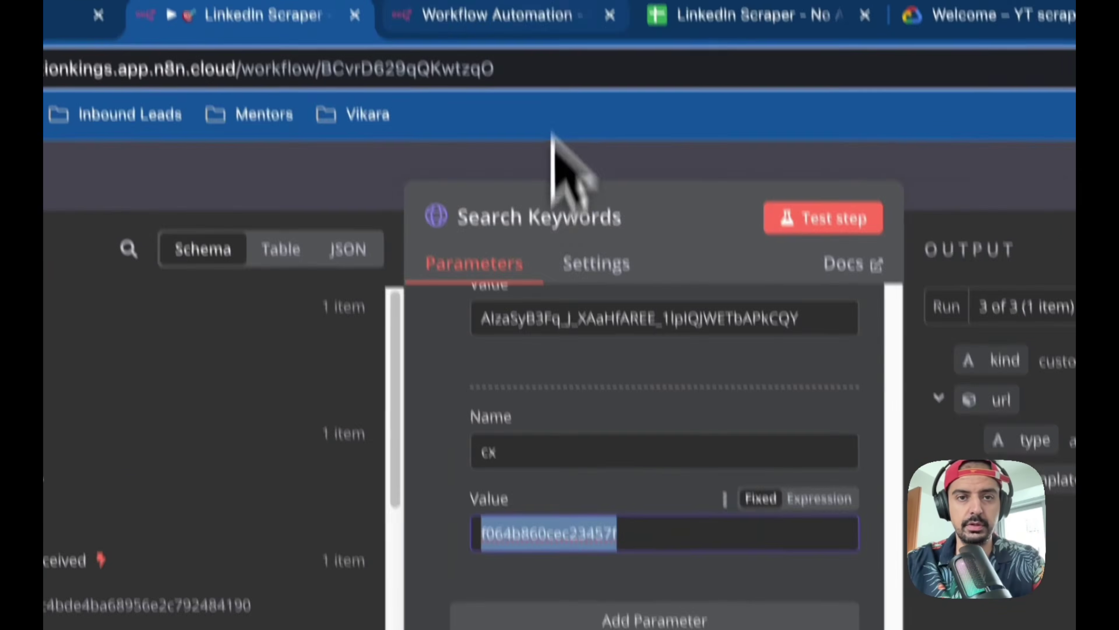
click(564, 97)
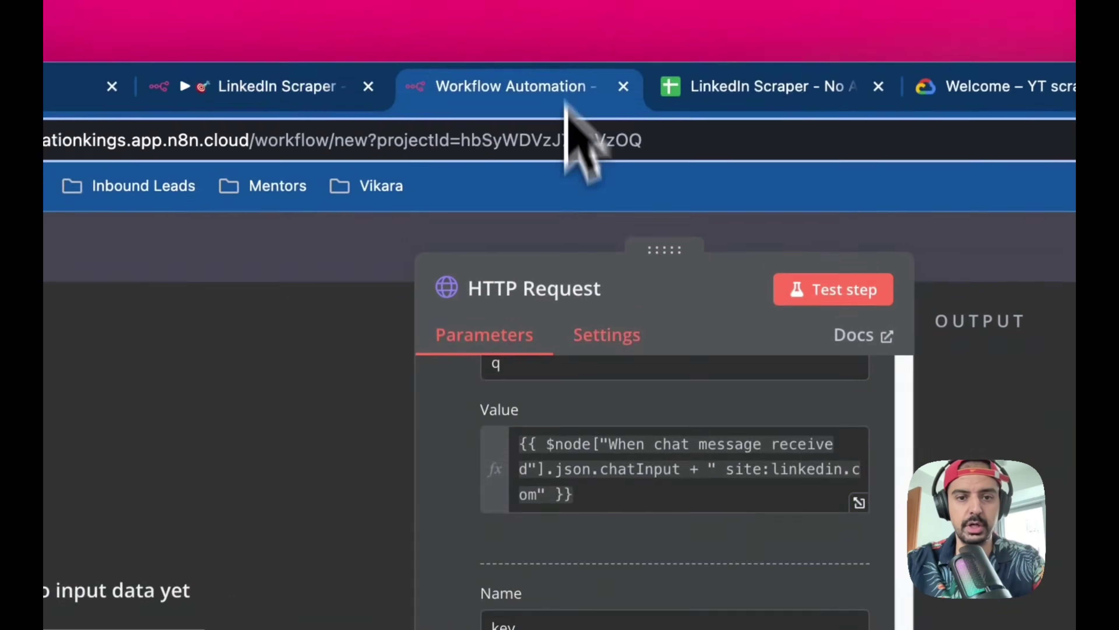
key(ctrl+v)
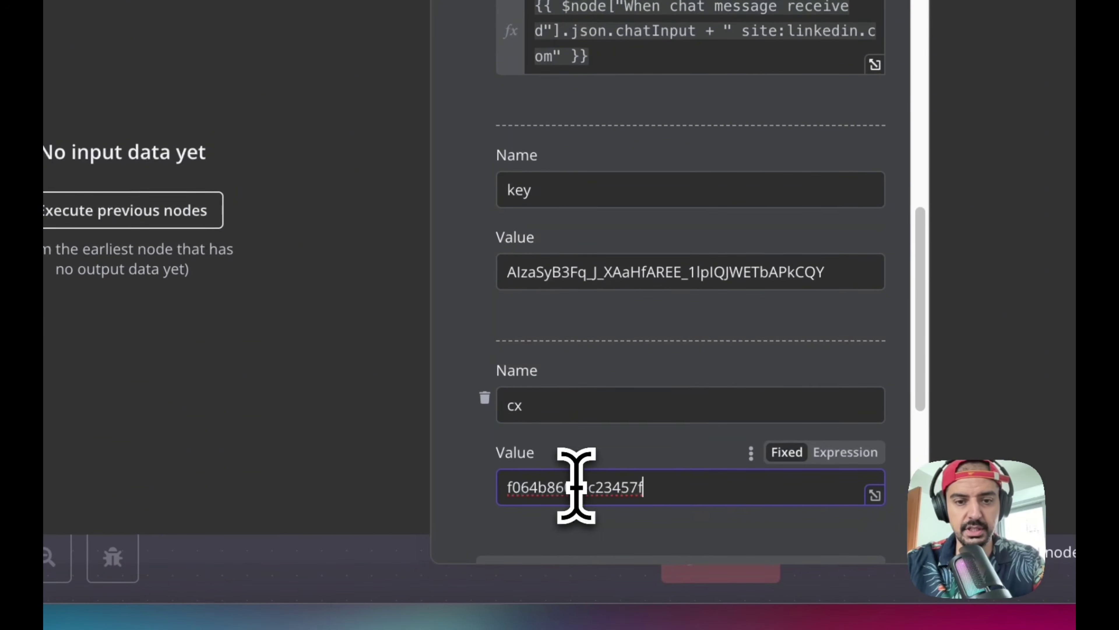
Check the request node's name in the LinkedIn Scraper workflow and rename the new HTTP Request node as "Search Keywords"
scroll(607, 348, up, 10)
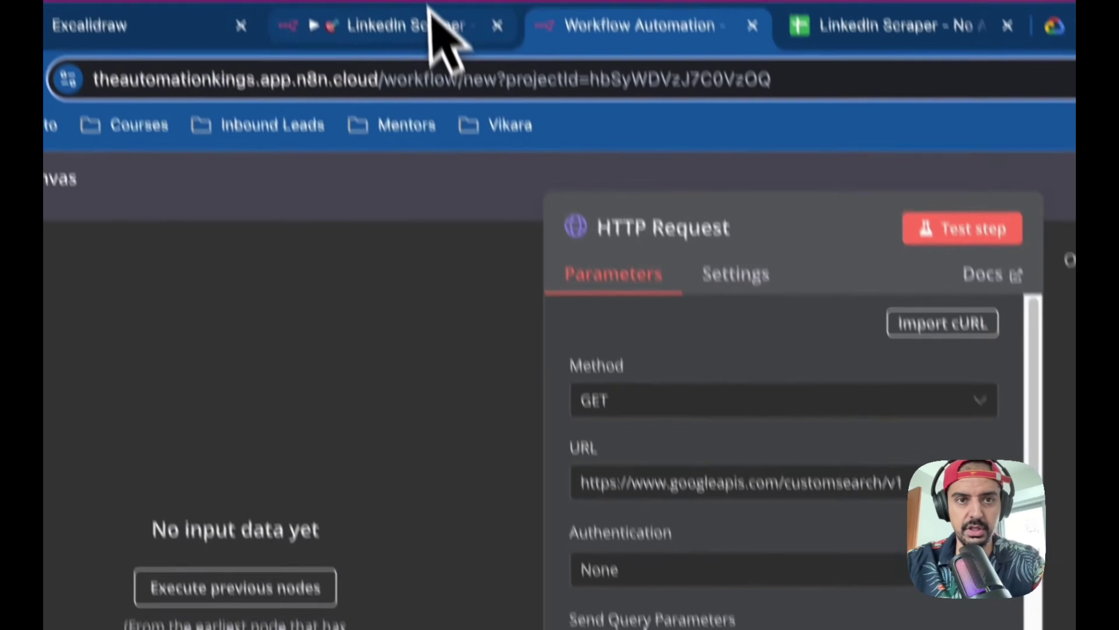
click(434, 15)
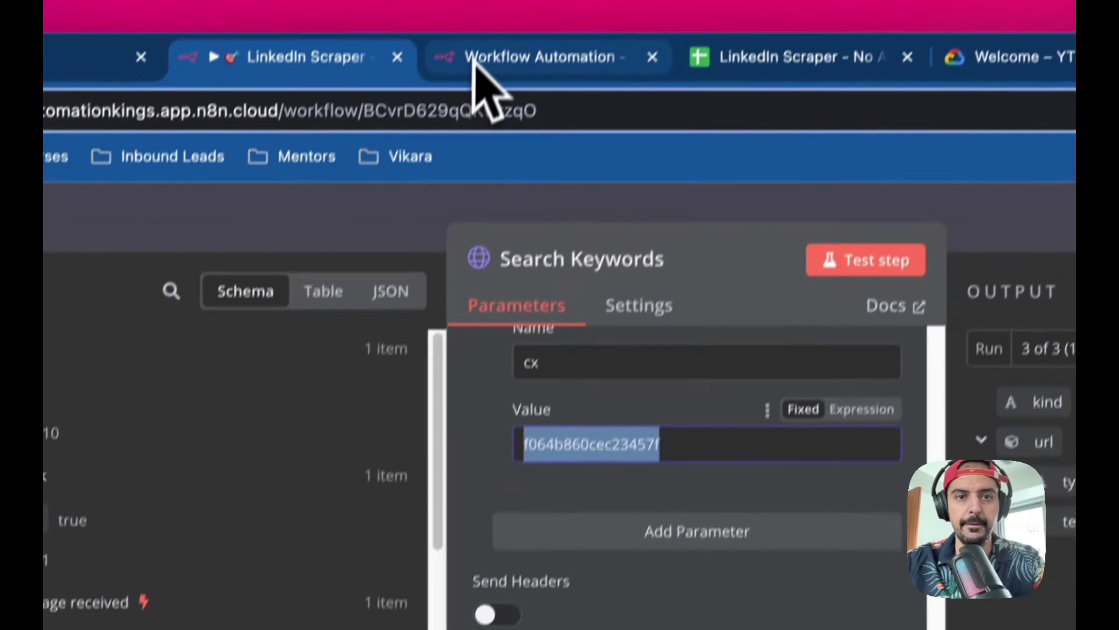
click(474, 61)
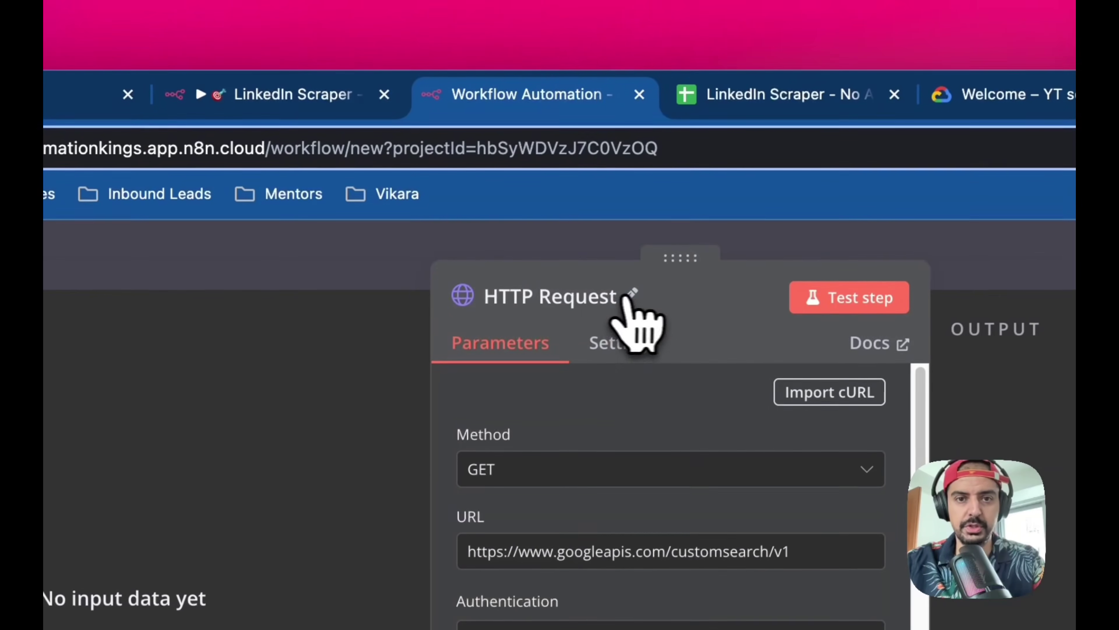
click(646, 258)
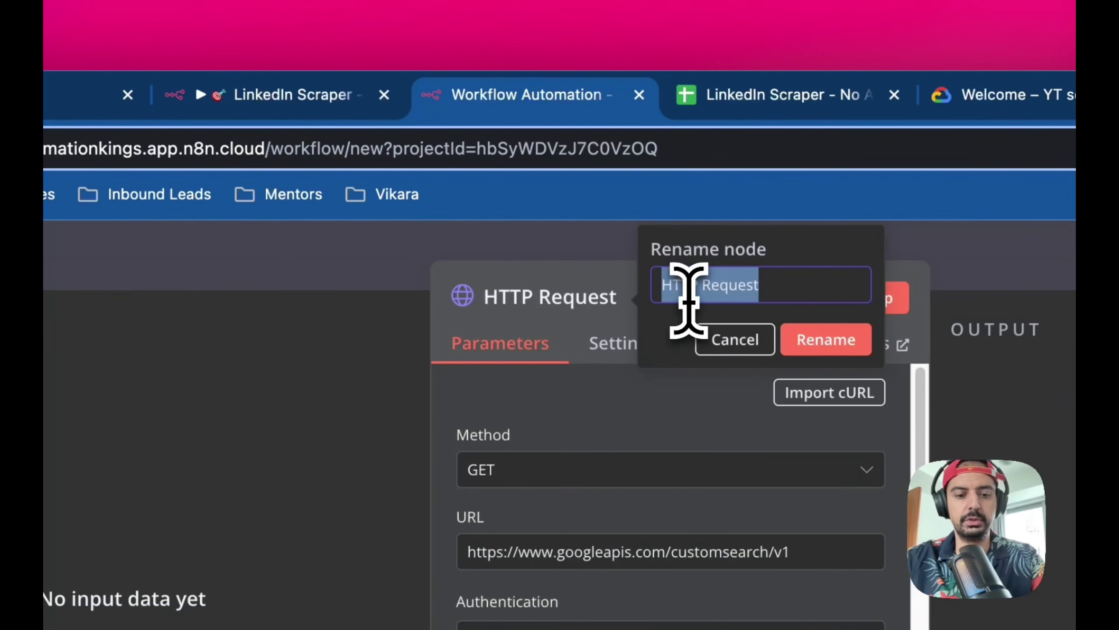
text(Search Keywords)
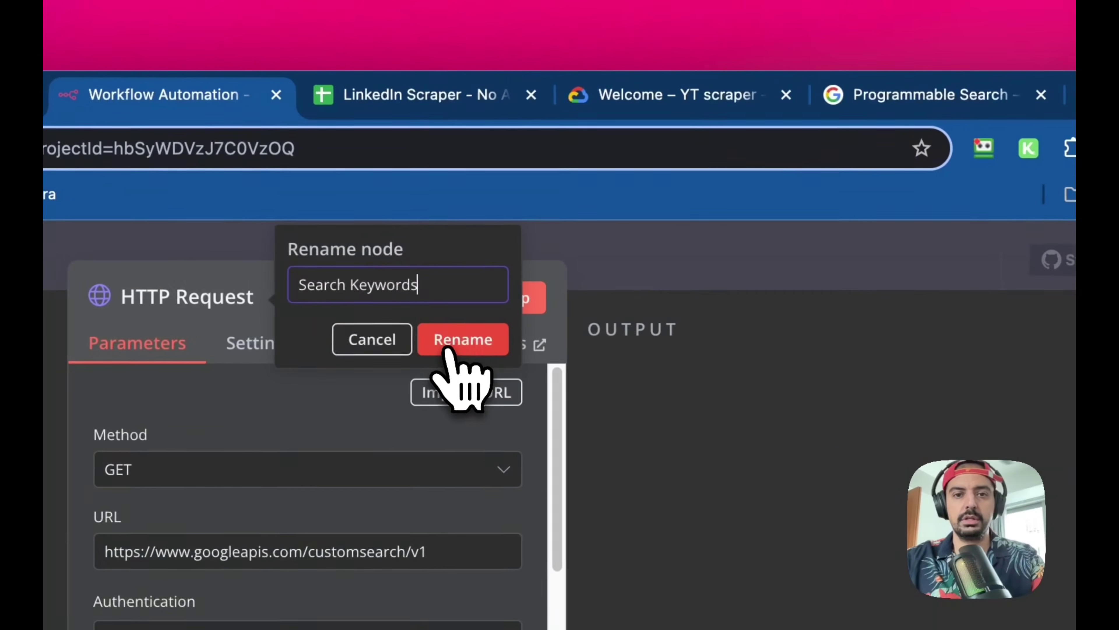
click(446, 346)
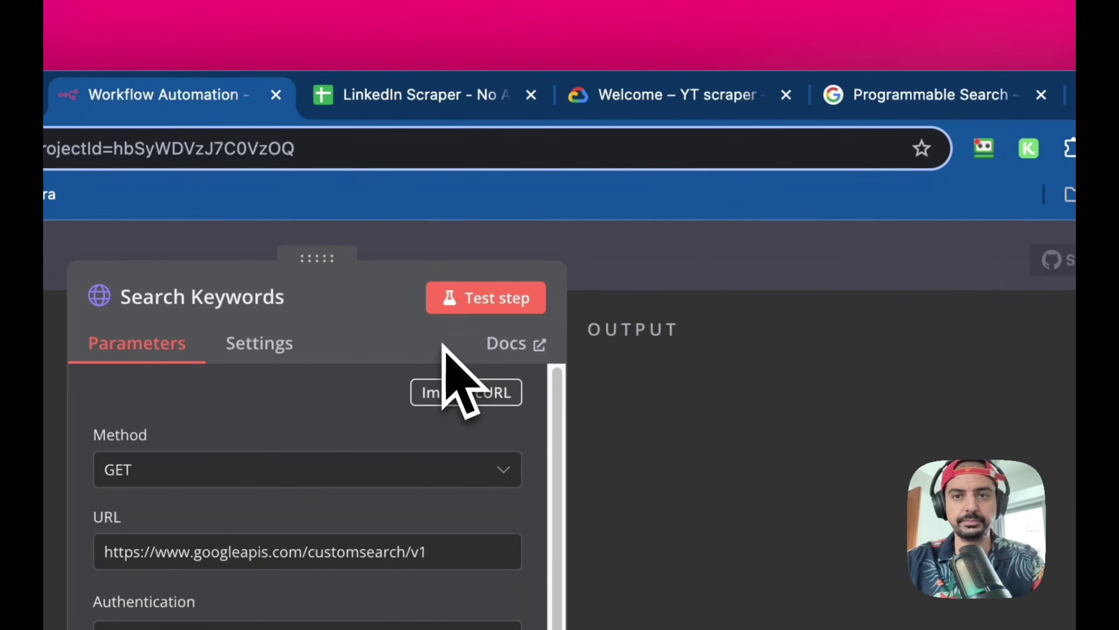
Switch to Google Cloud, keep the YT scraper project, and open the Credentials page under APIs & Services
click(675, 97)
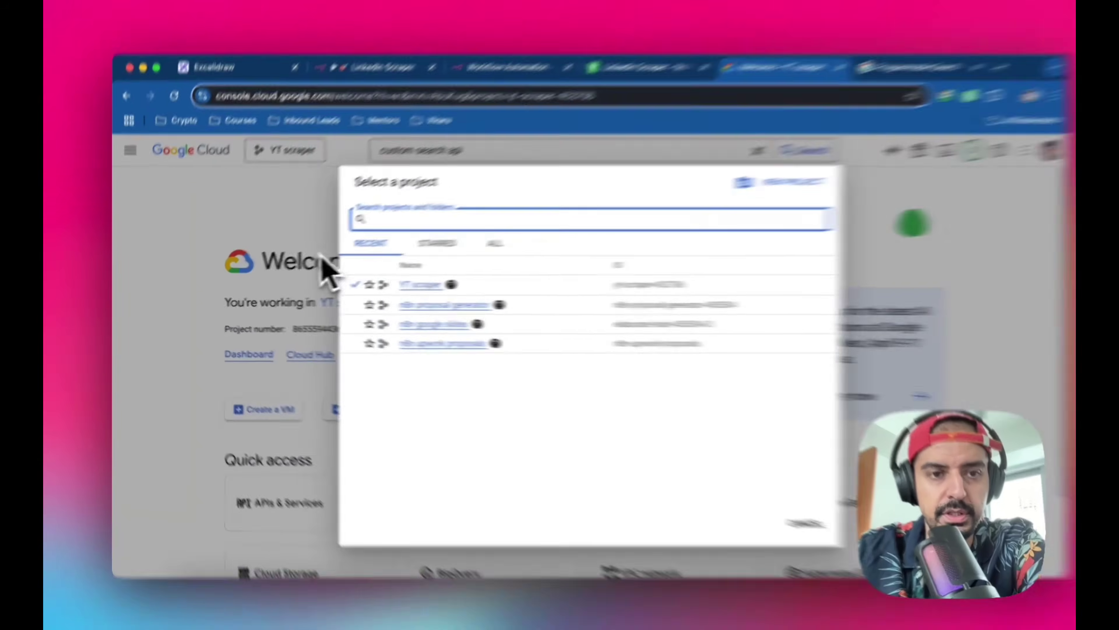
click(300, 255)
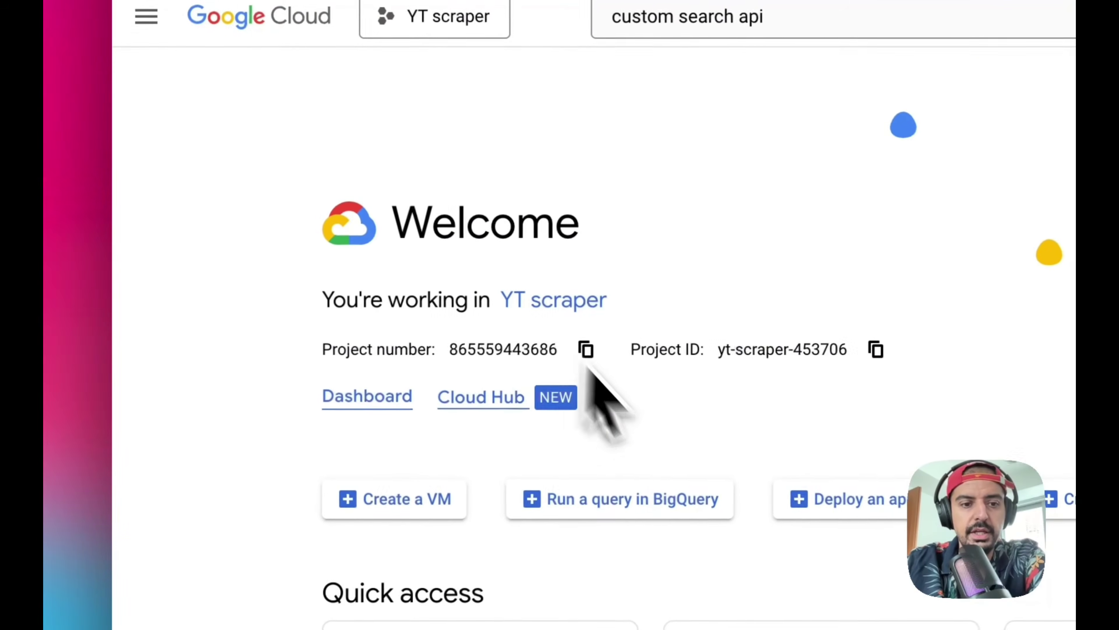
click(467, 589)
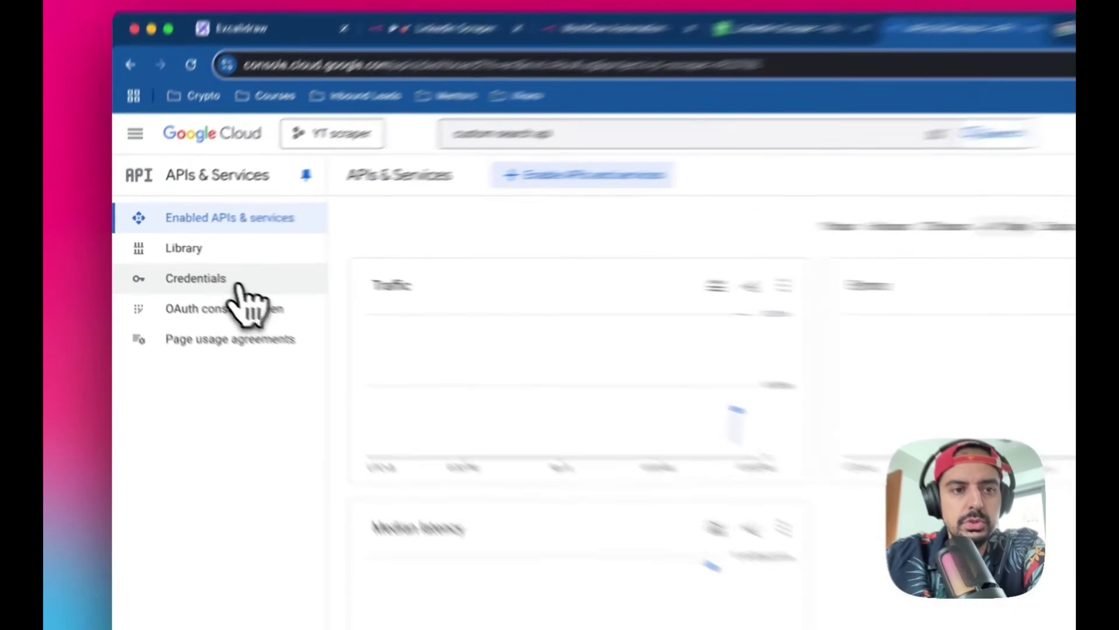
click(205, 273)
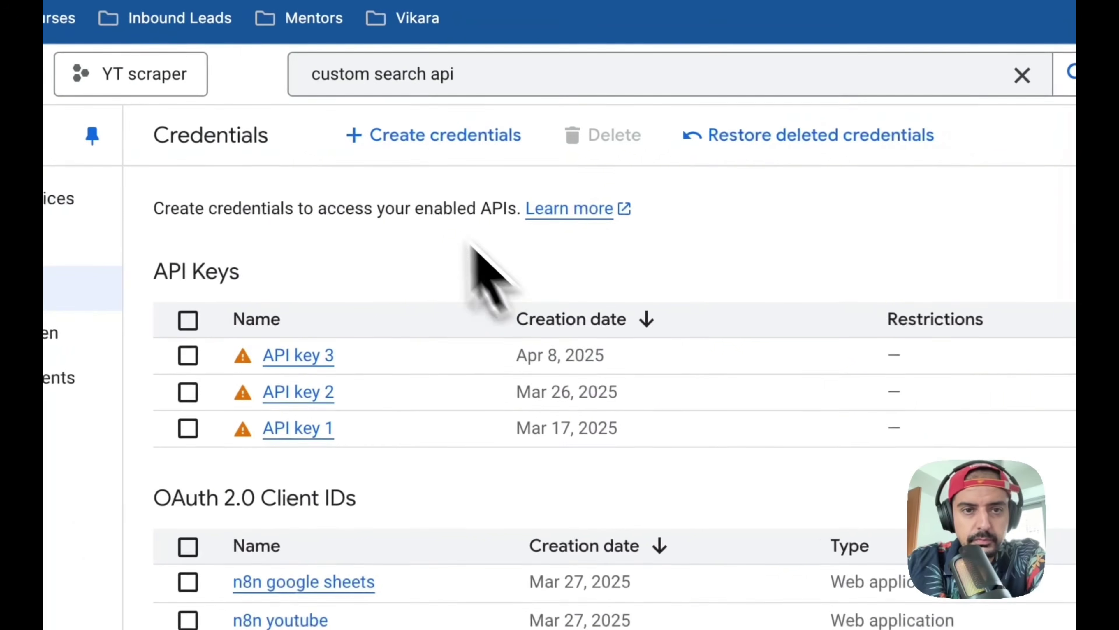
Create a new API key in Google Cloud, check the key parameter in the Search Keywords node, and close the new key's dialog
click(535, 141)
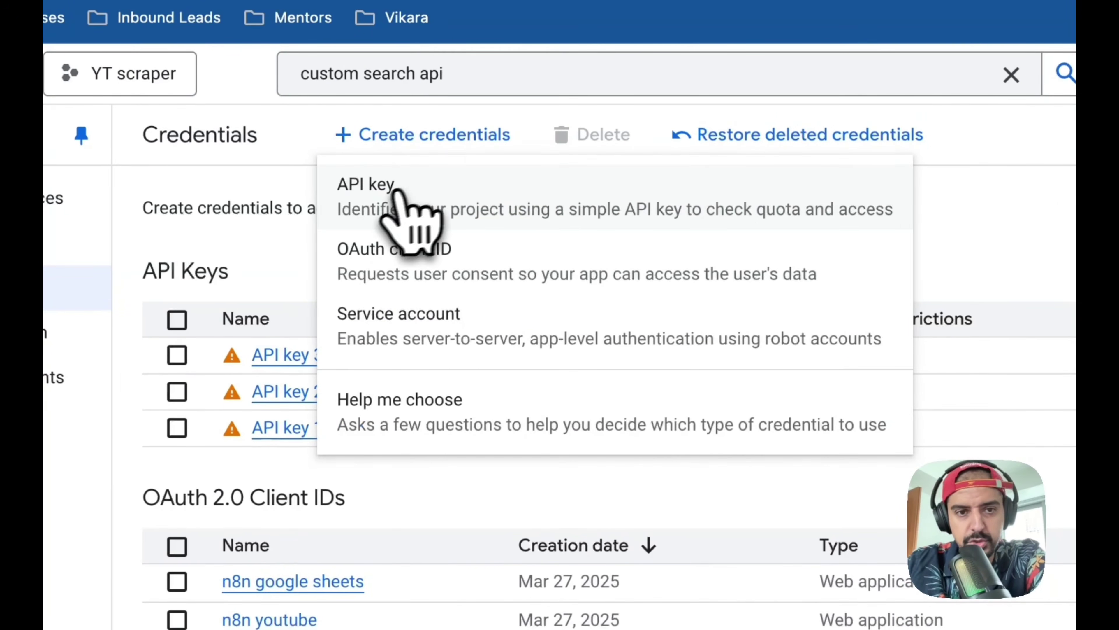
click(378, 200)
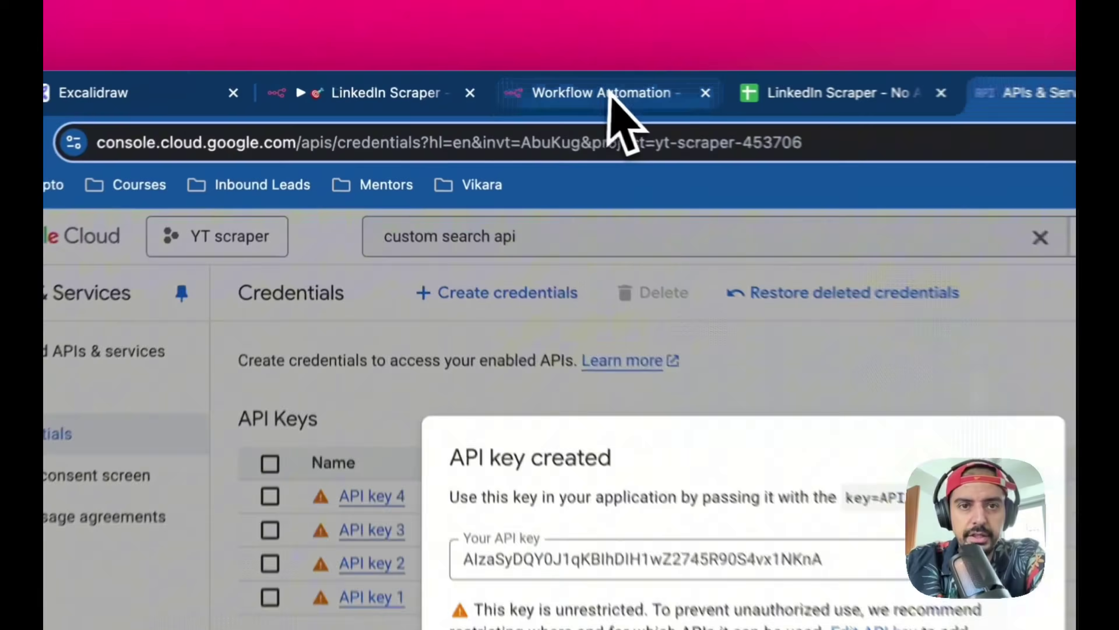
click(485, 83)
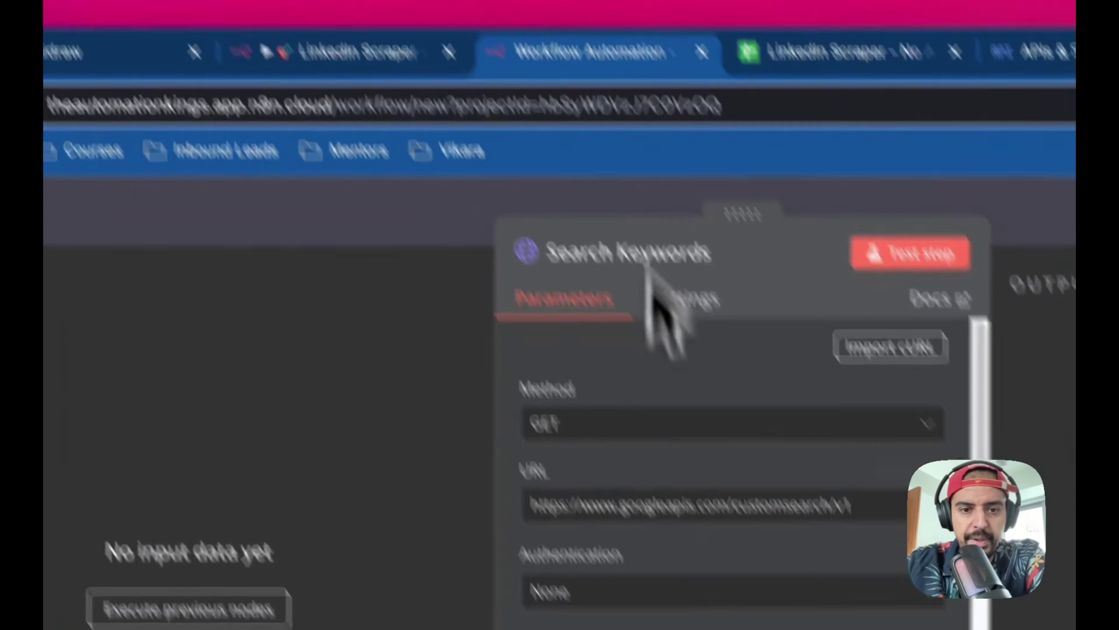
scroll(603, 445, down, 10)
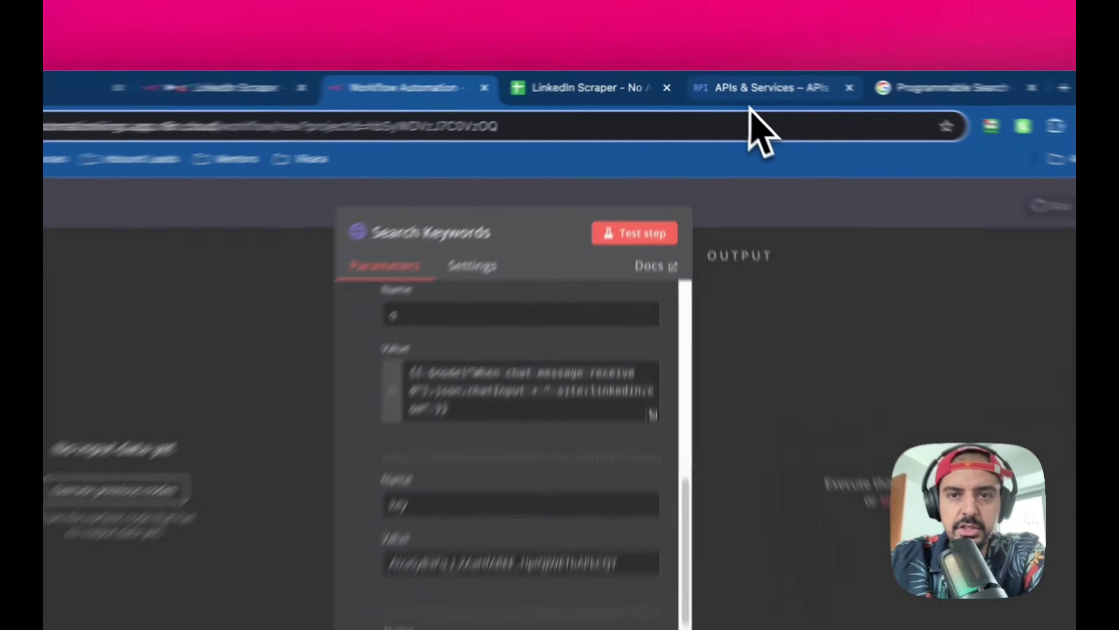
click(741, 82)
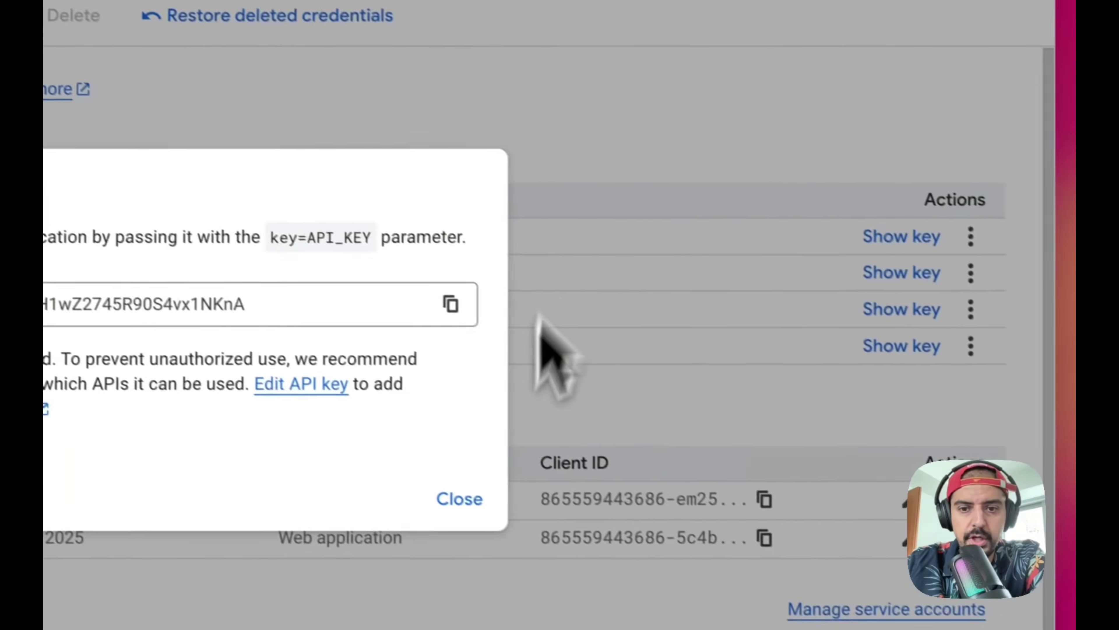
click(614, 593)
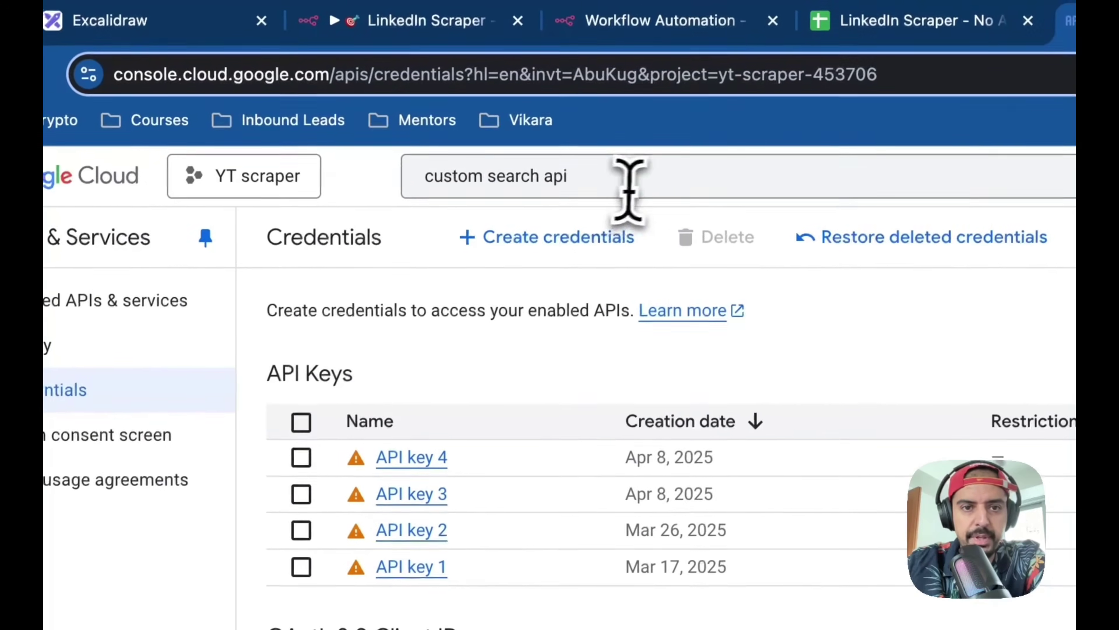
Search Google Cloud for "custom search api" and open the Custom Search API product page
click(617, 168)
key(Return)
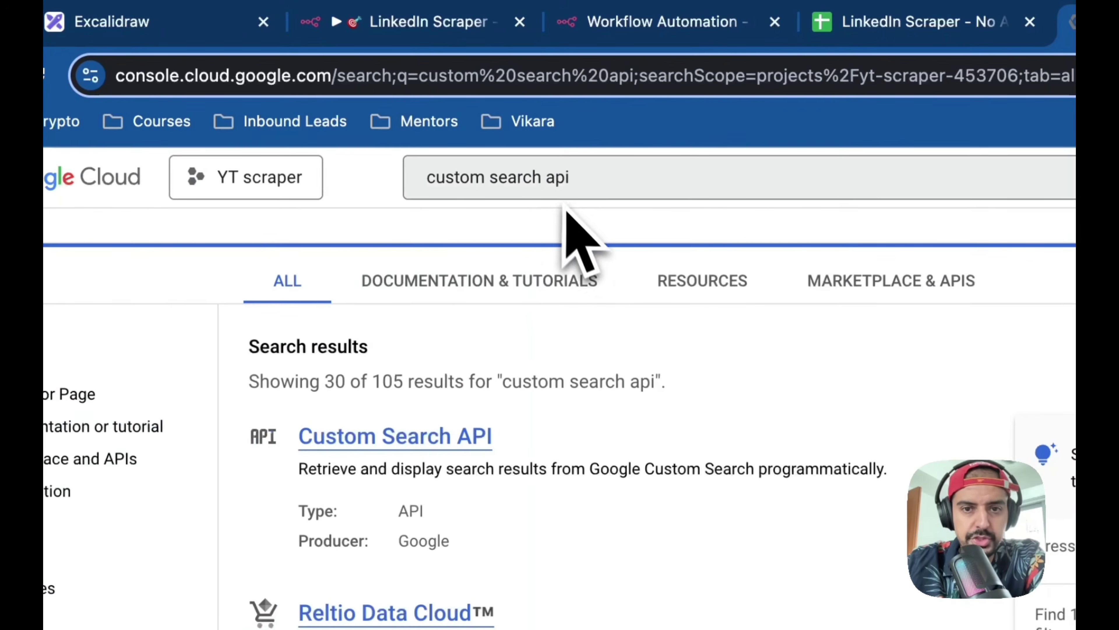
click(428, 449)
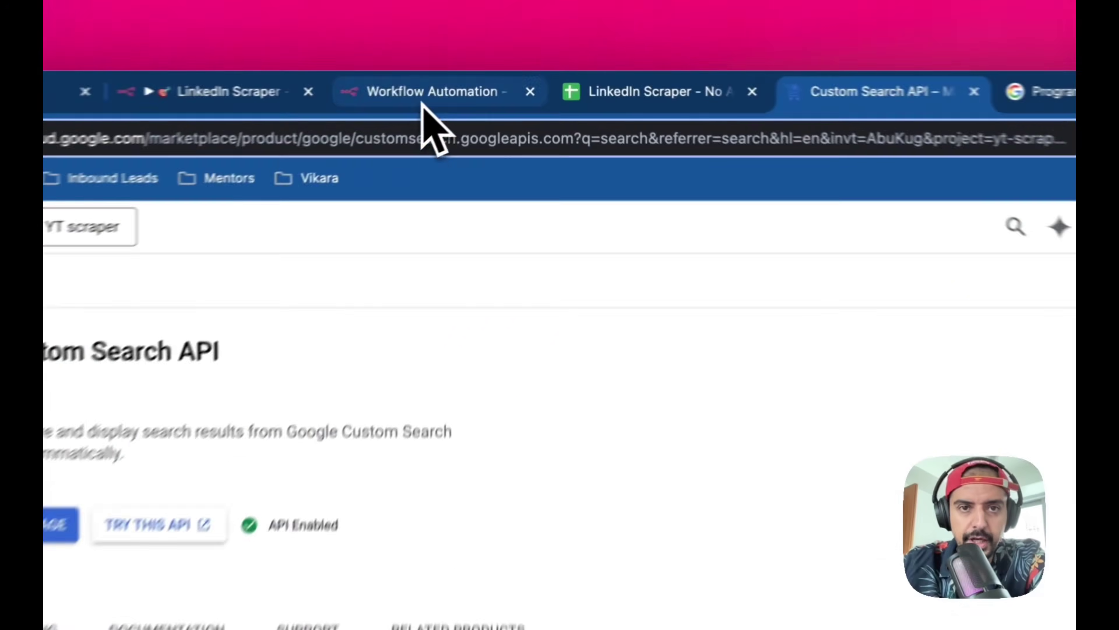
Look at the key and cx parameters in the new Search Keywords node and switch to Programmable Search Engine
click(482, 86)
scroll(685, 366, down, 3)
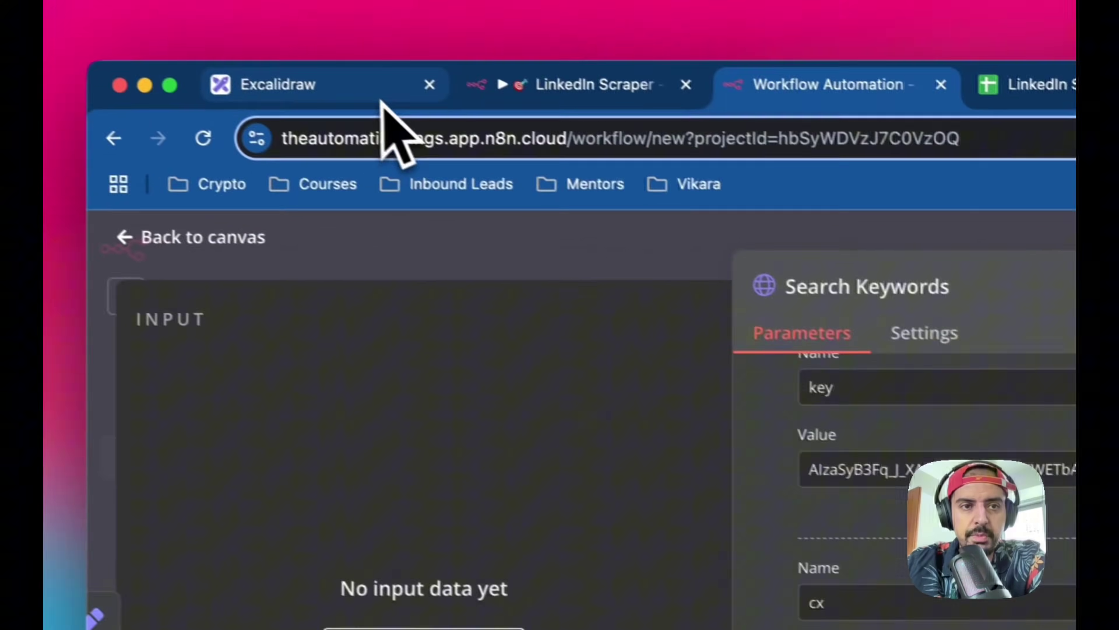
click(212, 3)
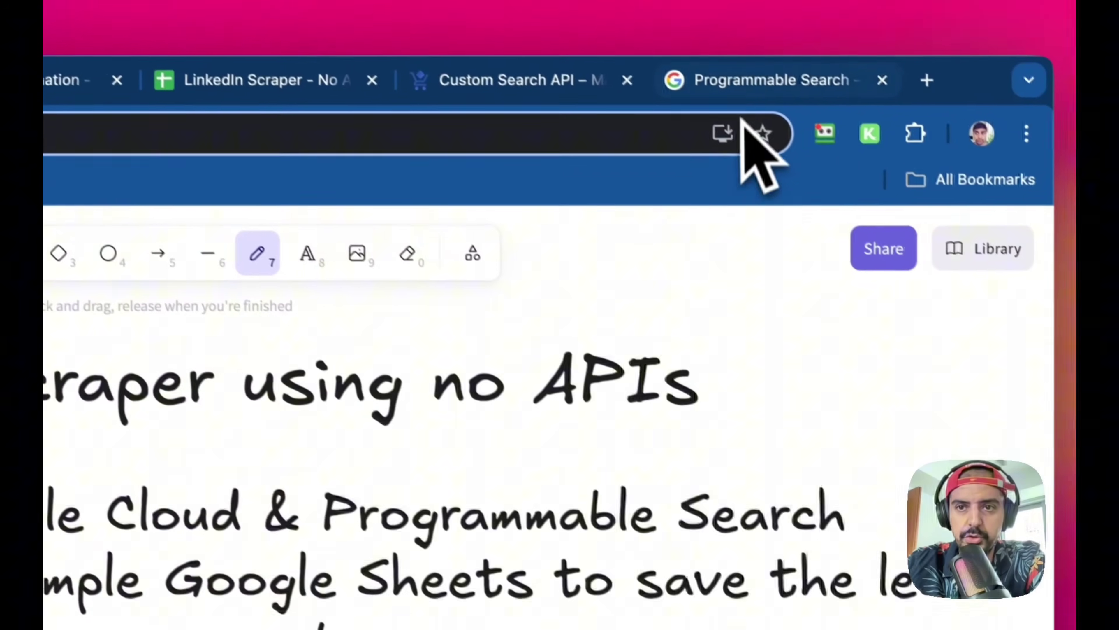
click(723, 40)
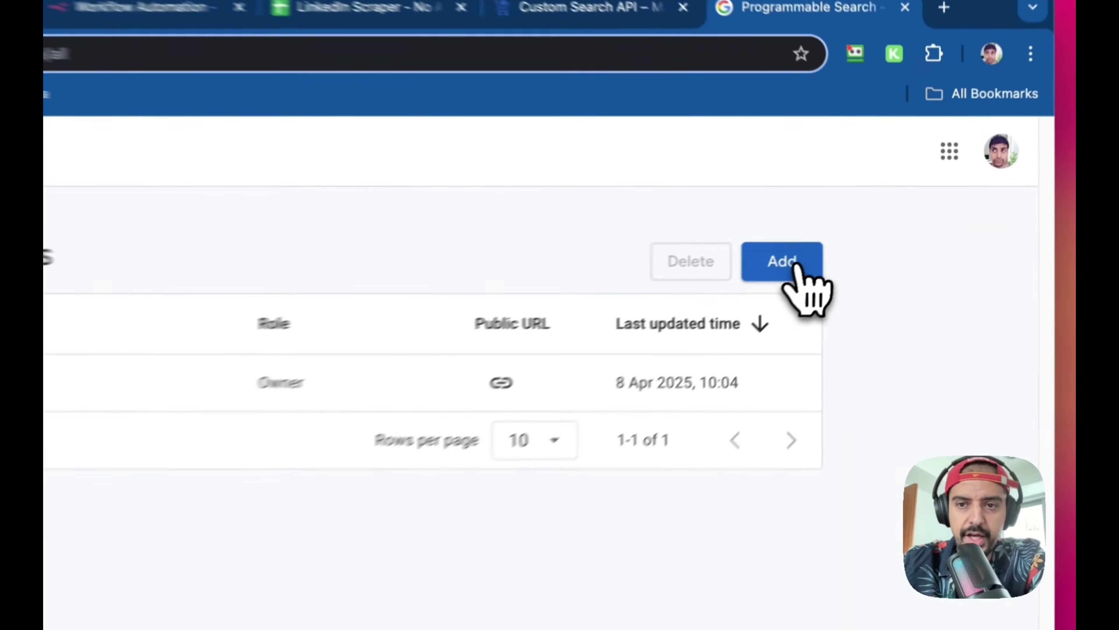
Open the form for a new search engine and review its name, what-to-search and search settings options
click(855, 231)
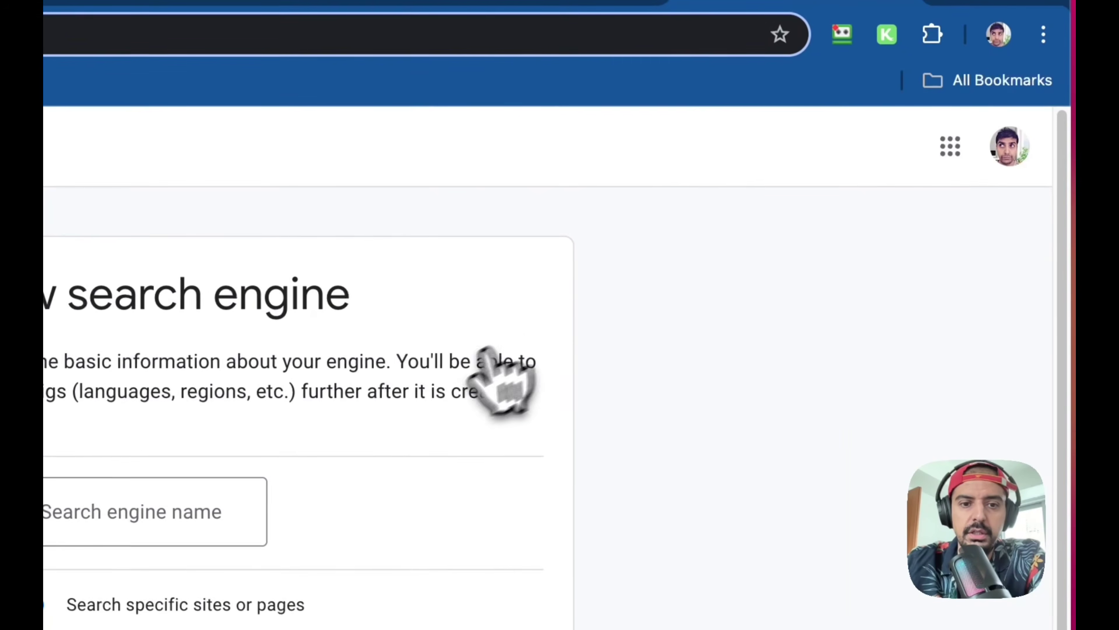
scroll(500, 375, down, 3)
scroll(450, 408, up, 3)
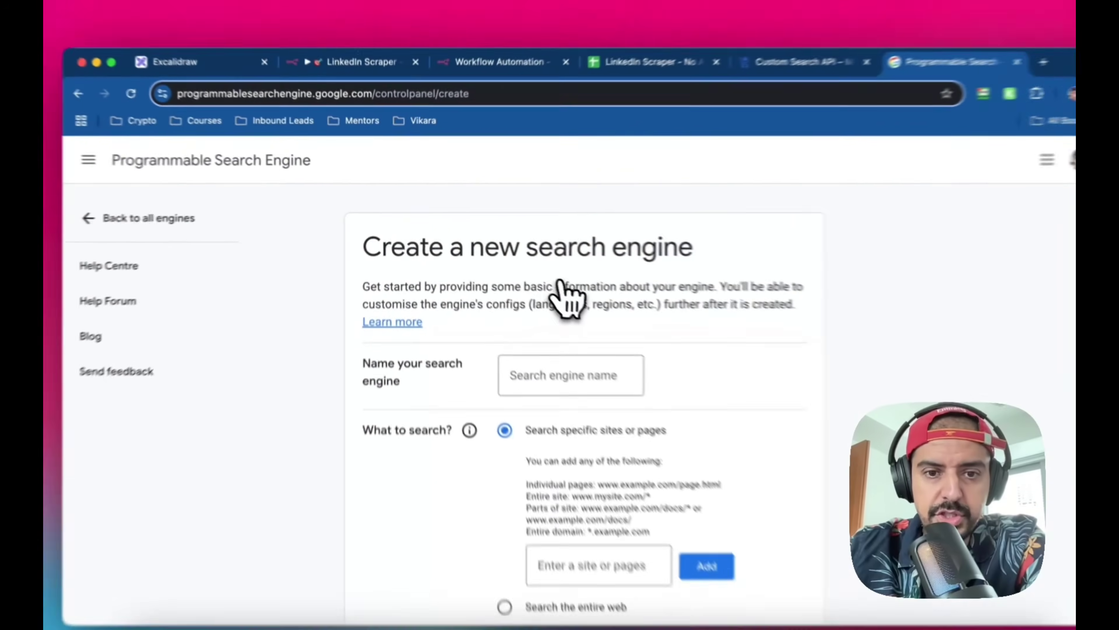
scroll(419, 366, down, 3)
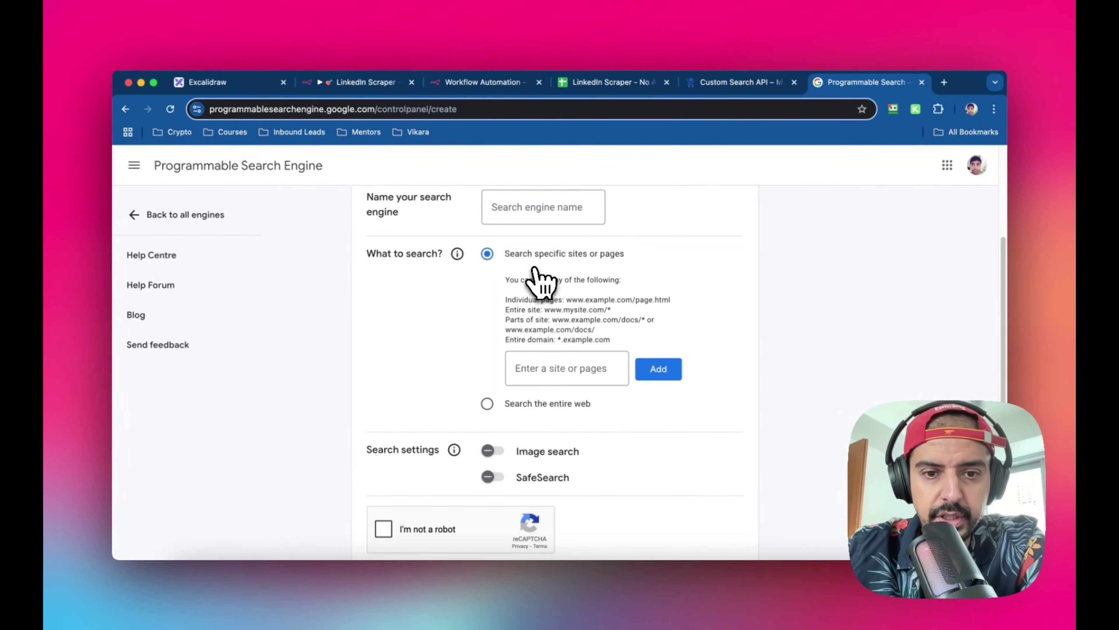
scroll(542, 282, down, 2)
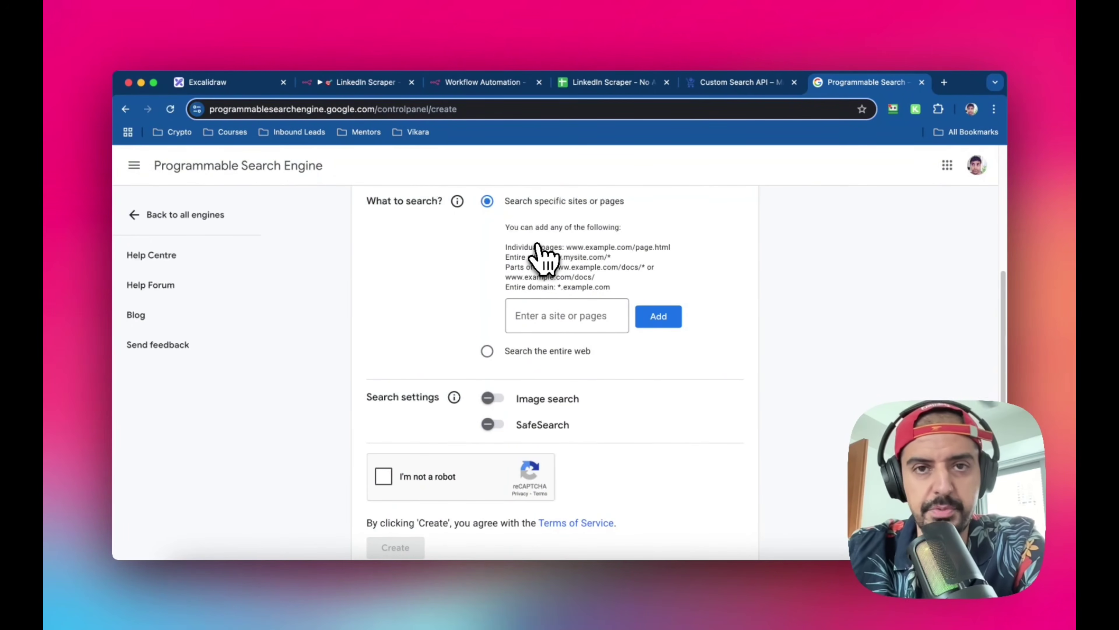
scroll(539, 252, up, 2)
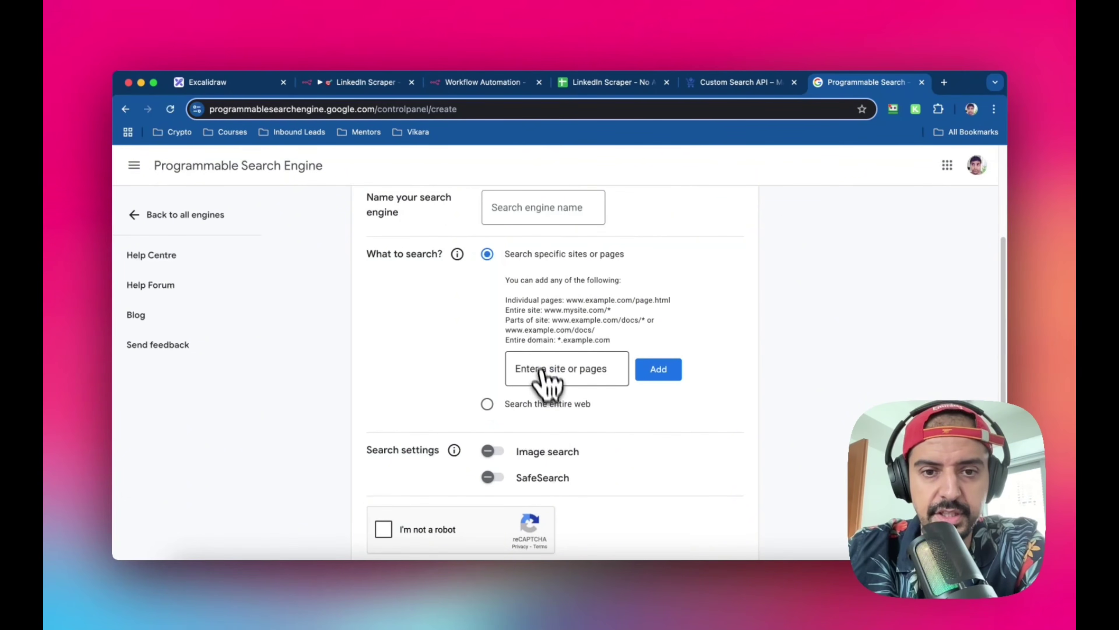
scroll(545, 385, down, 3)
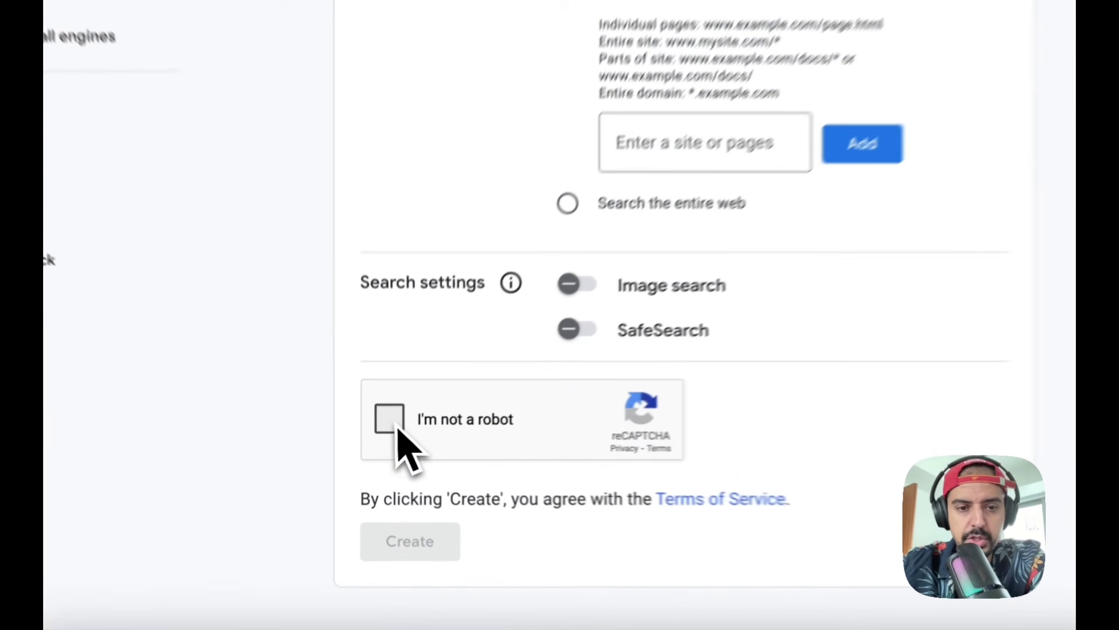
Complete the reCAPTCHA check on the new search engine form, leave the name empty, and return to the list of all engines
click(383, 437)
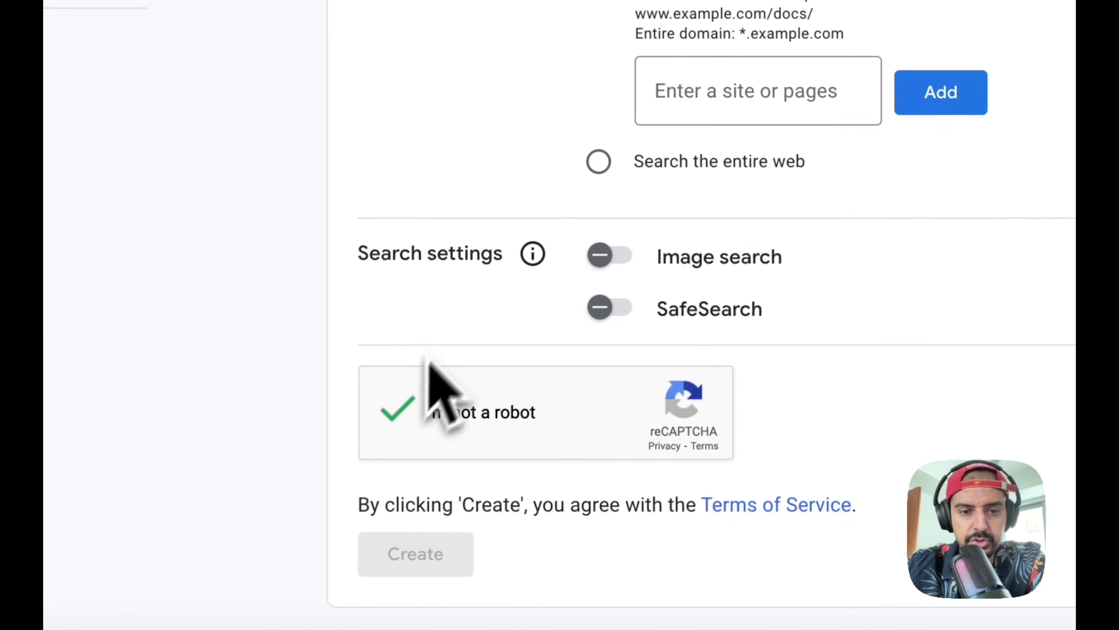
scroll(450, 320, up, 5)
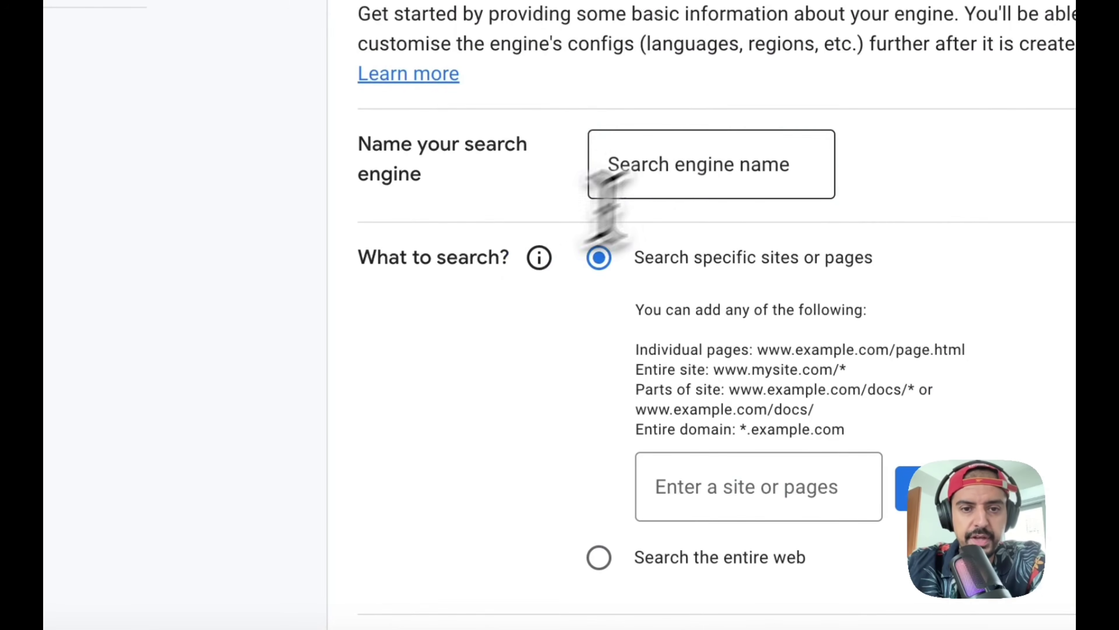
click(726, 155)
scroll(727, 154, down, 5)
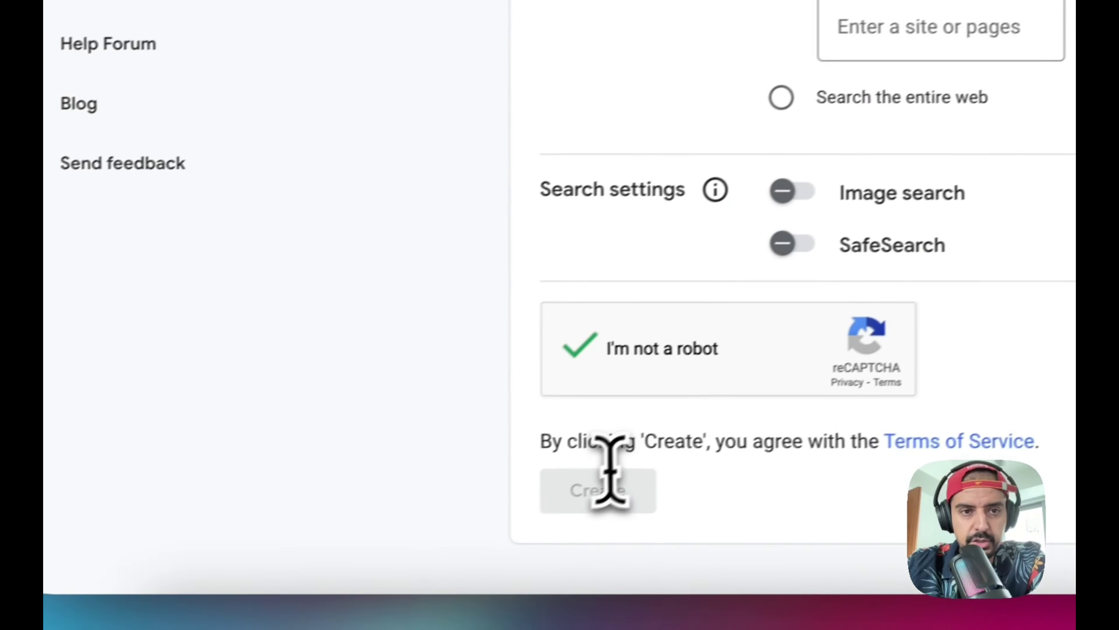
scroll(441, 421, up, 5)
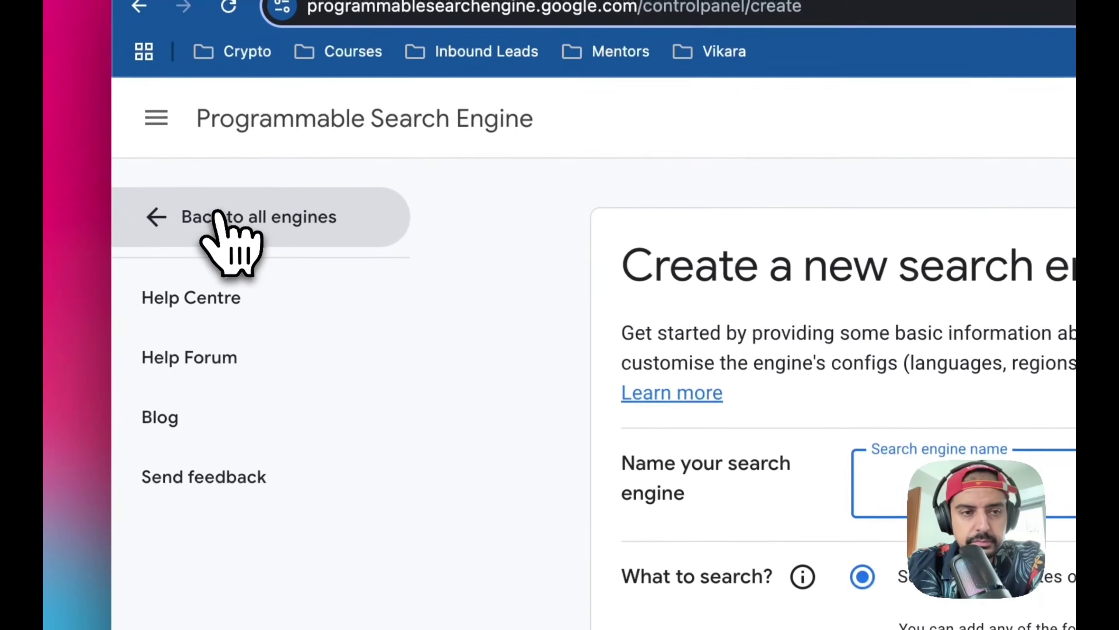
click(221, 216)
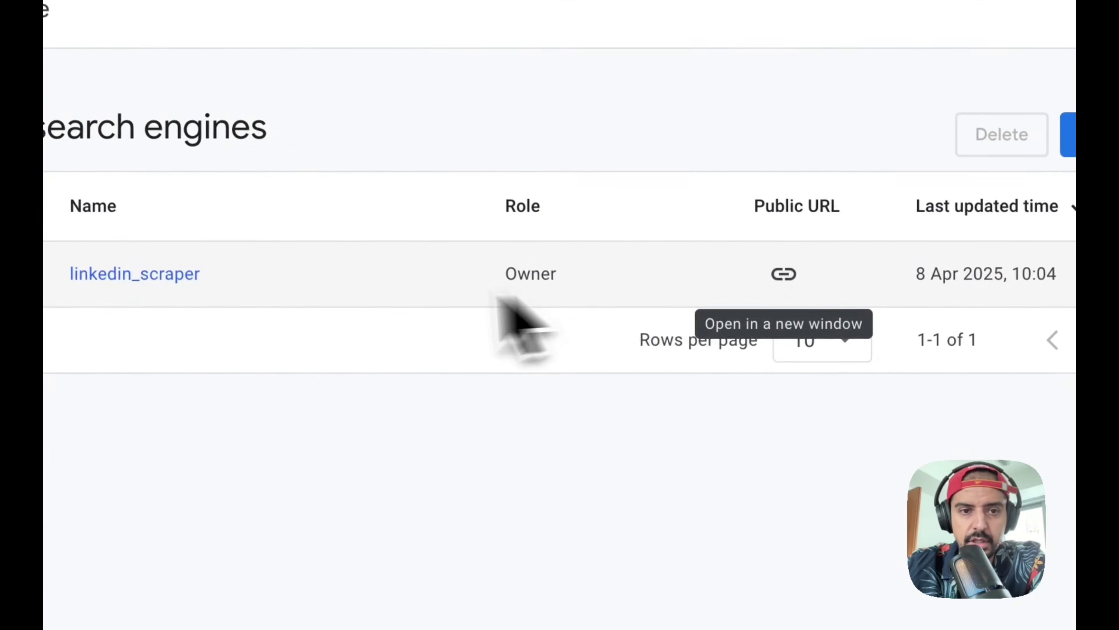
Open the linkedin_scraper search engine and review its overview, including the search features and search engine ID
click(342, 265)
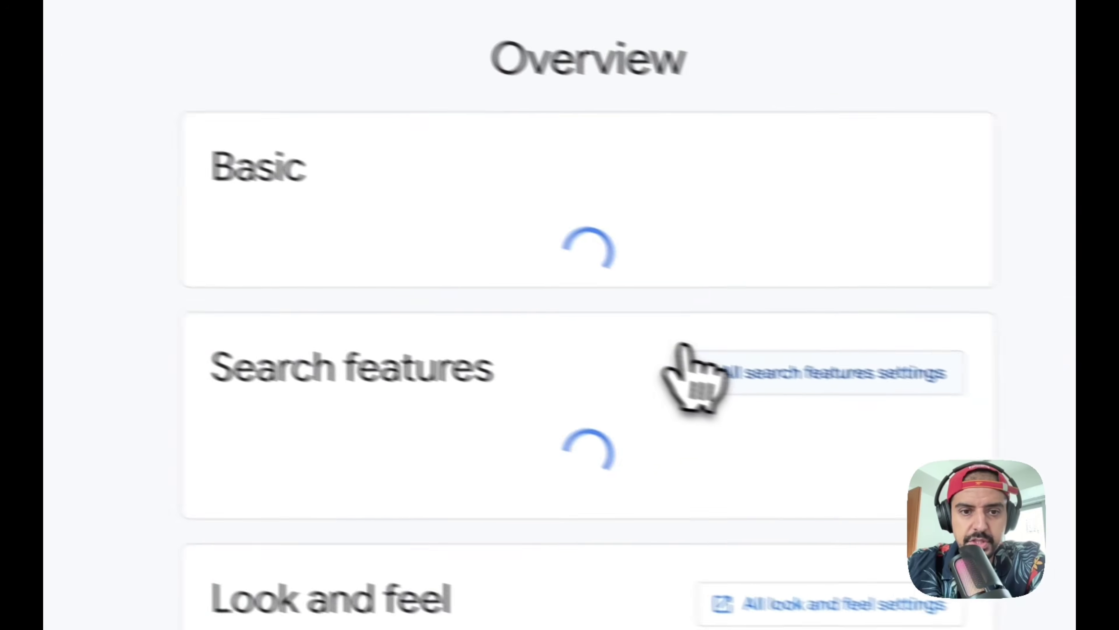
scroll(607, 327, down, 5)
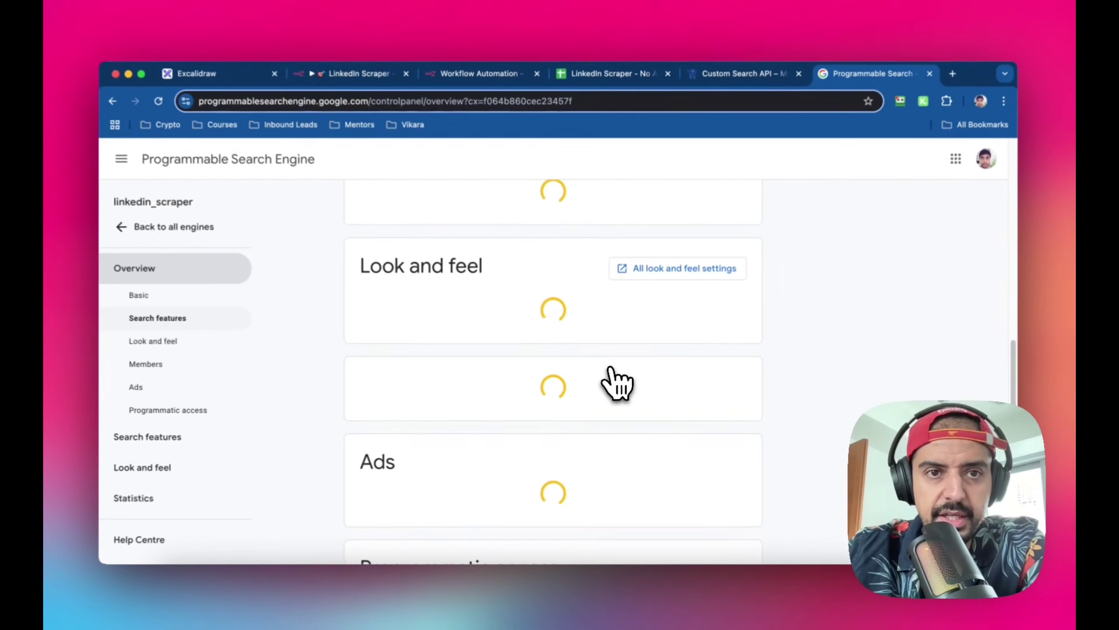
scroll(610, 370, up, 3)
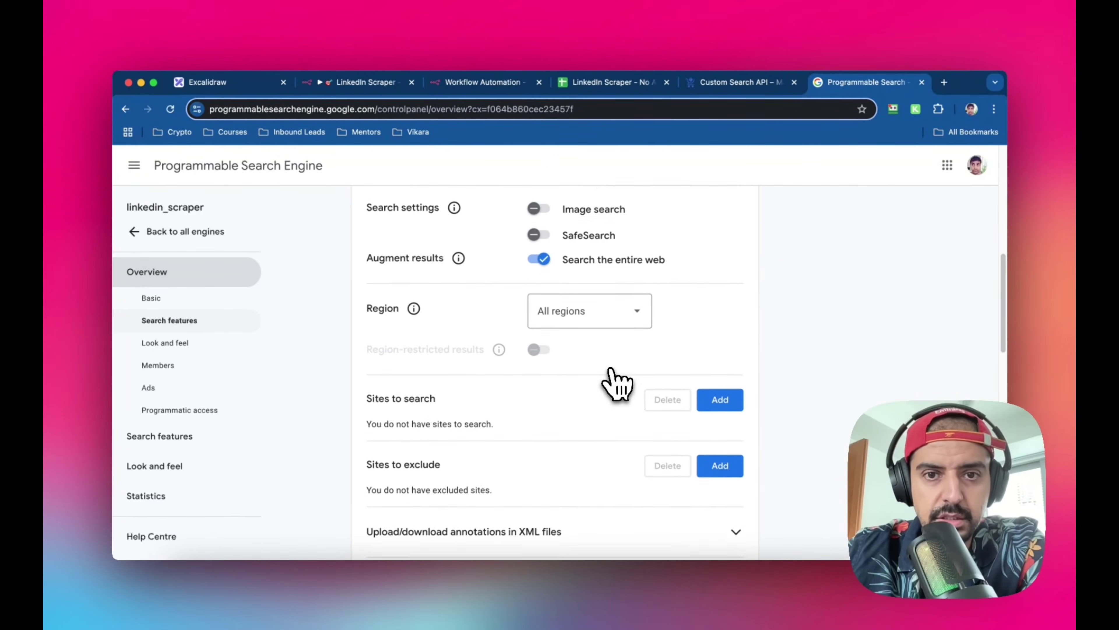
scroll(612, 374, up, 3)
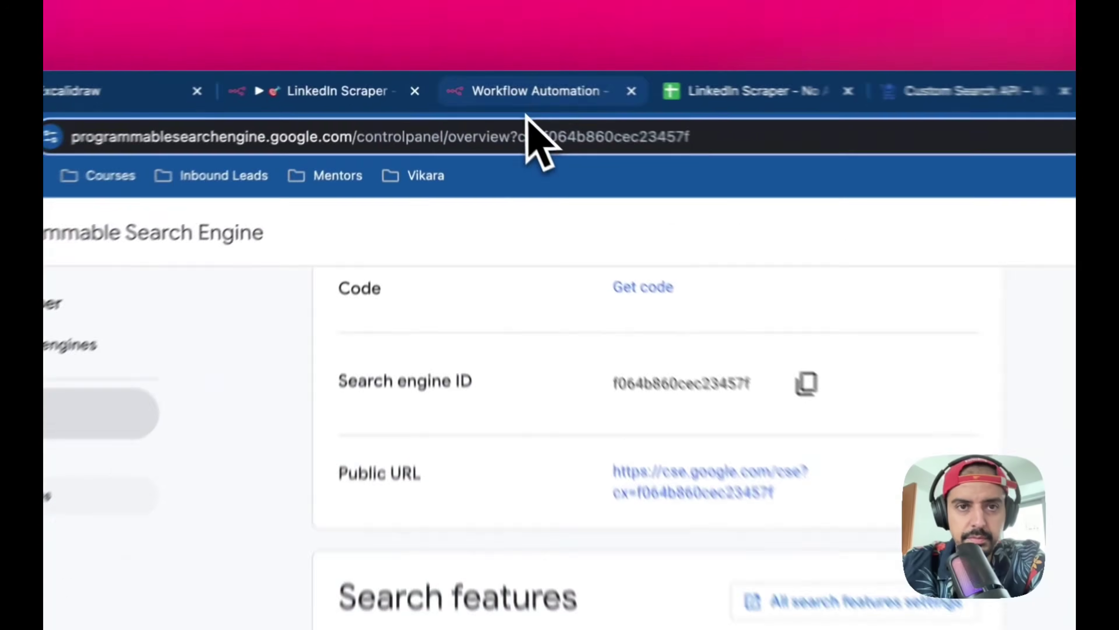
Compare the Search Keywords node's cx parameter with linkedin_scraper's search engine ID, and highlight that ID in the page address
click(485, 82)
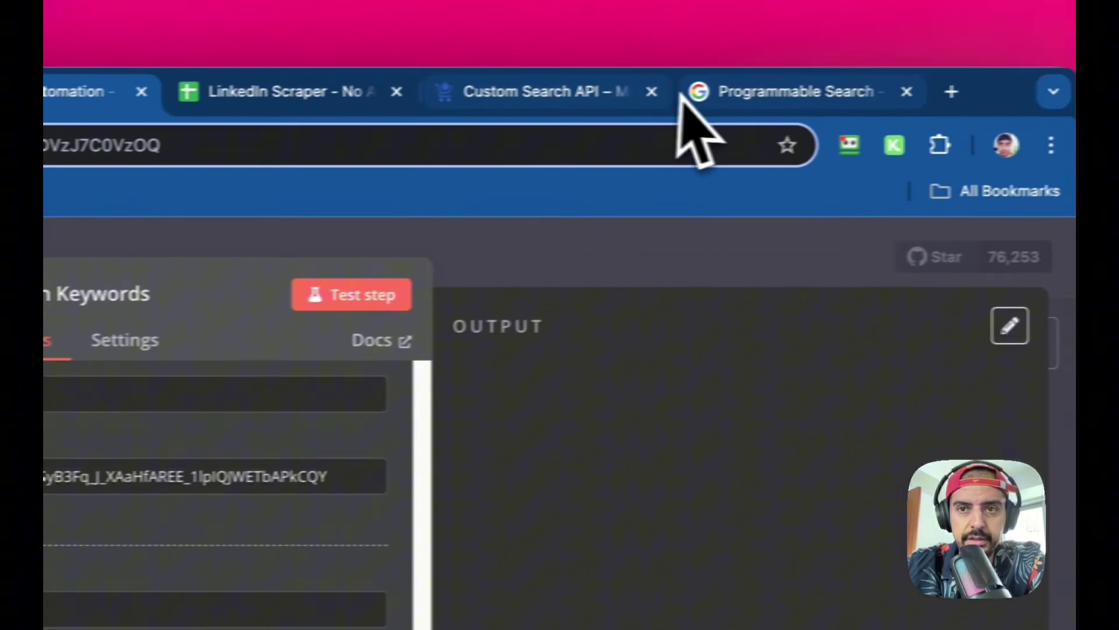
click(680, 102)
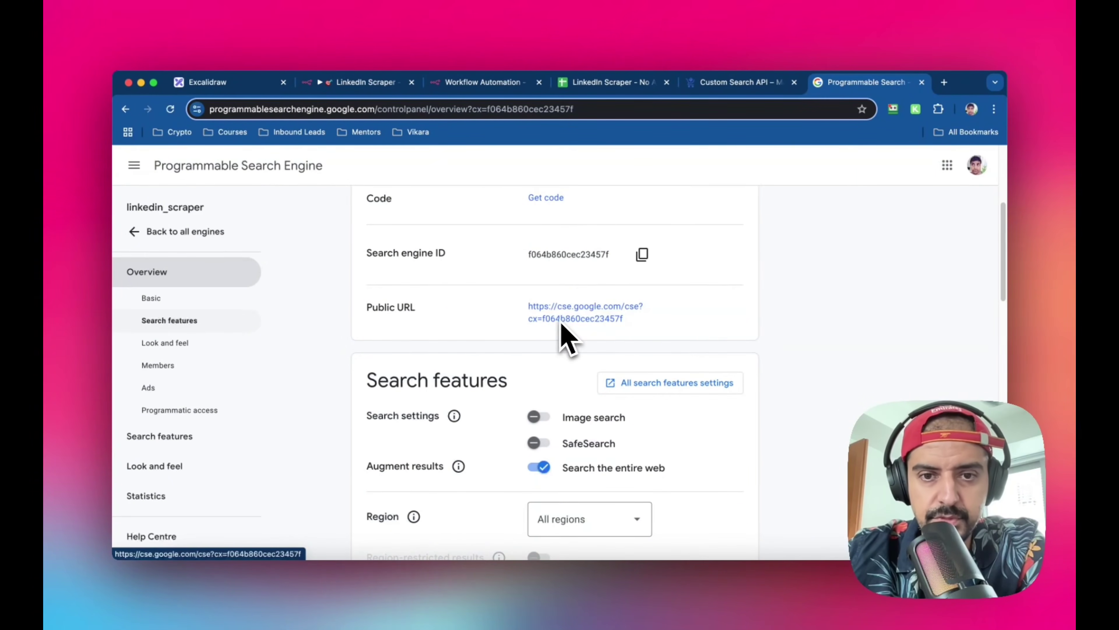
click(482, 82)
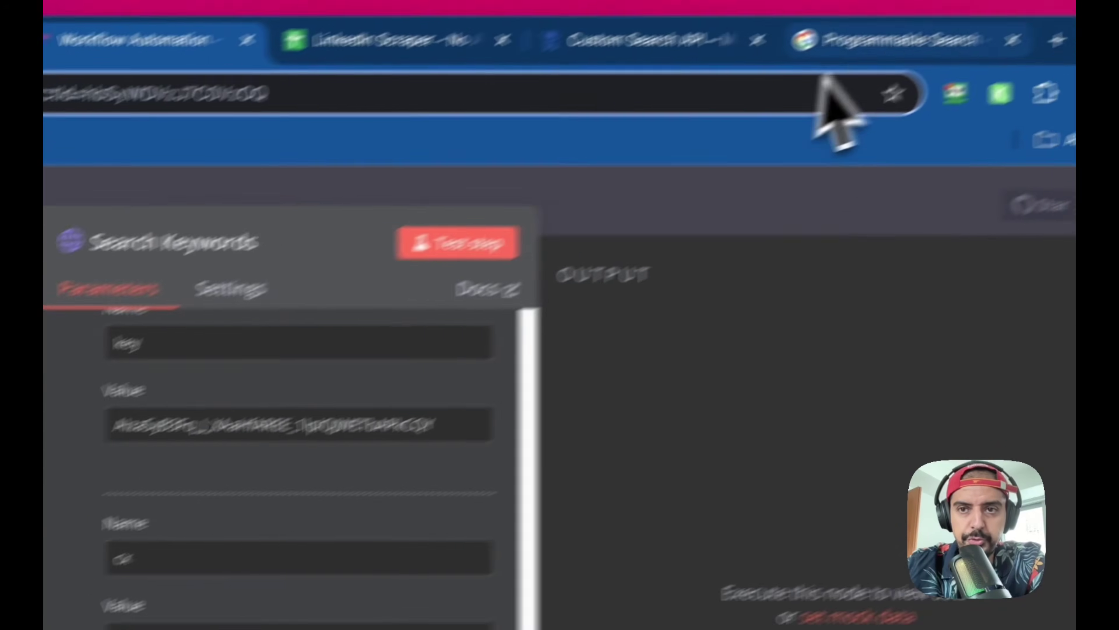
click(848, 40)
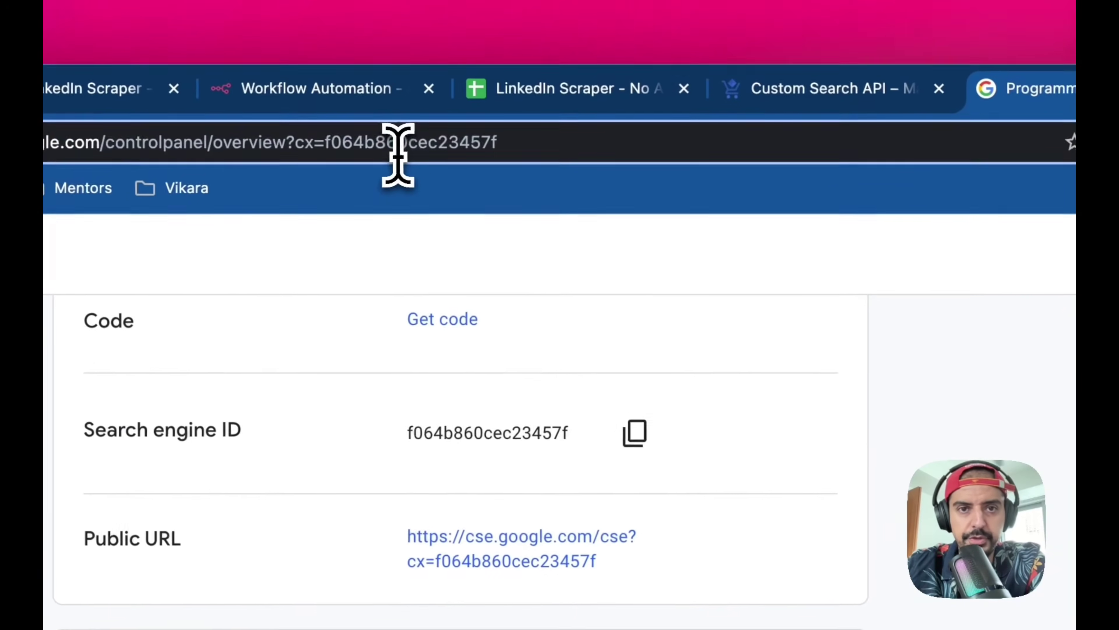
double_click(435, 84)
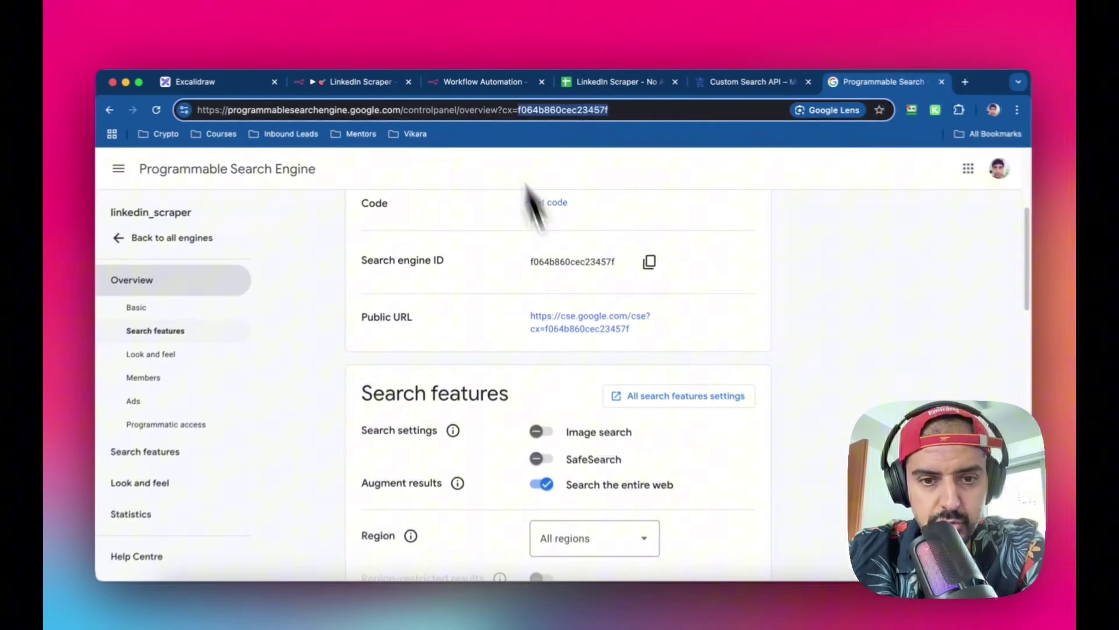
scroll(573, 348, down, 5)
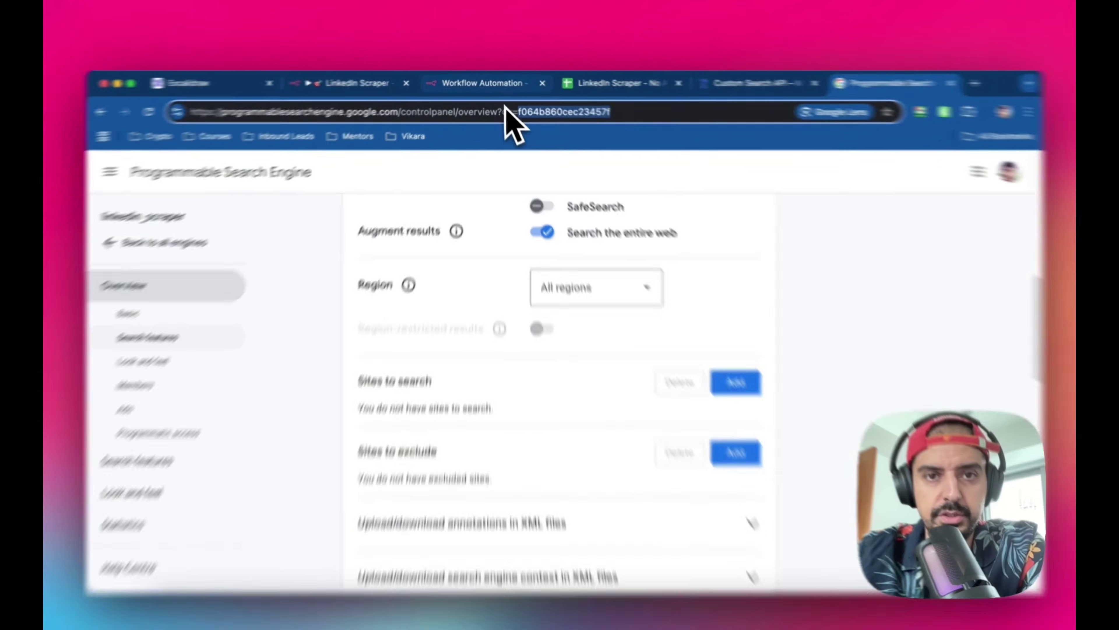
Return to the new n8n workflow, close the Search Keywords node, and switch to the finished LinkedIn Scraper workflow
click(483, 82)
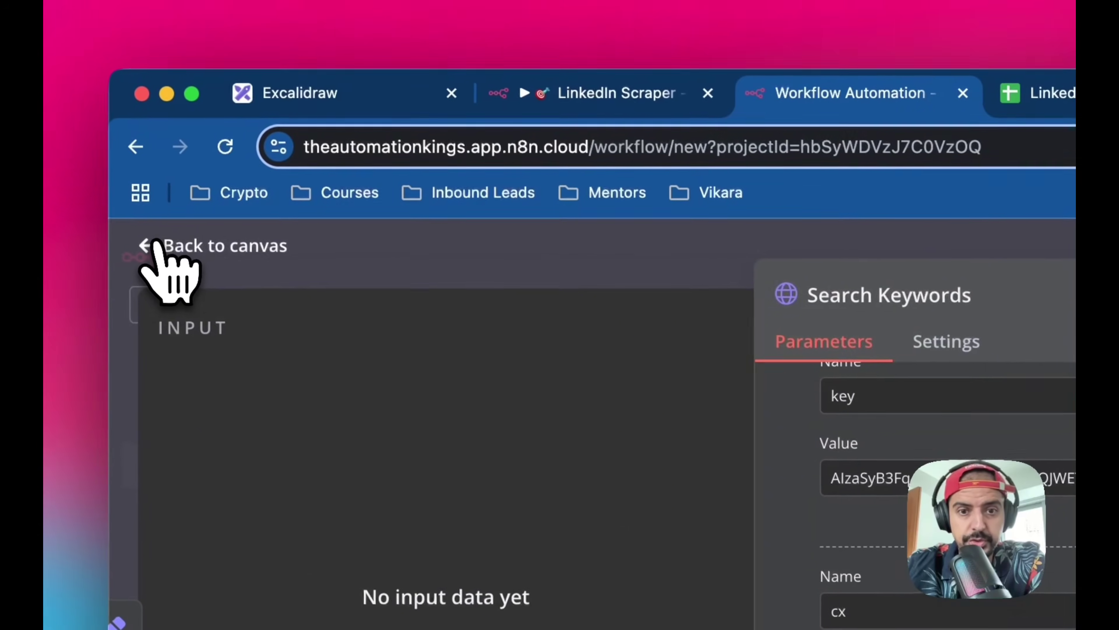
click(44, 132)
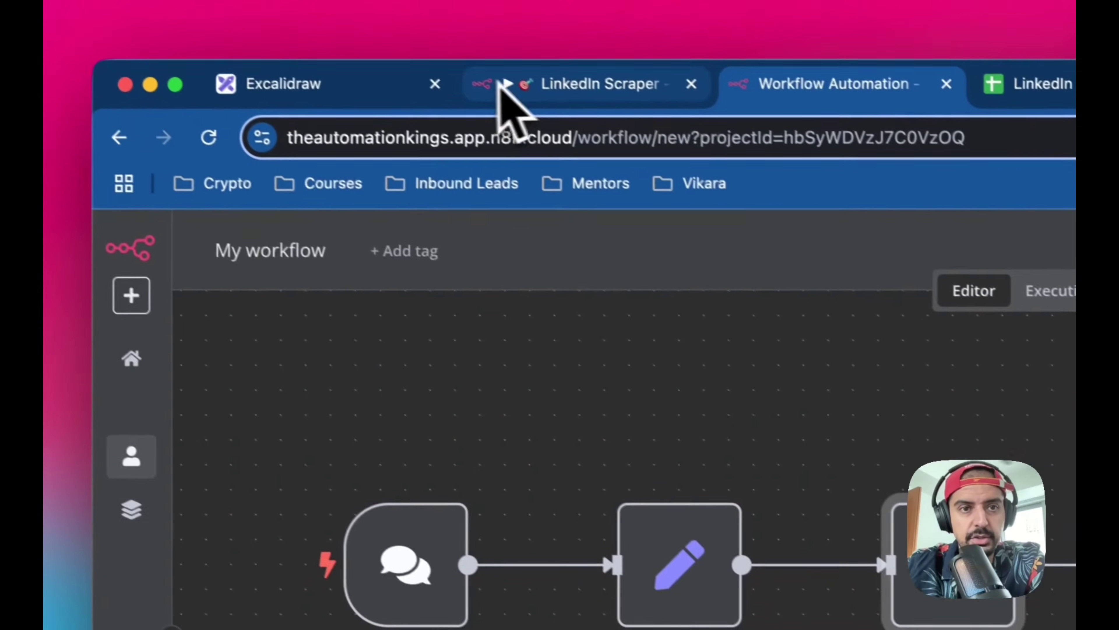
click(503, 86)
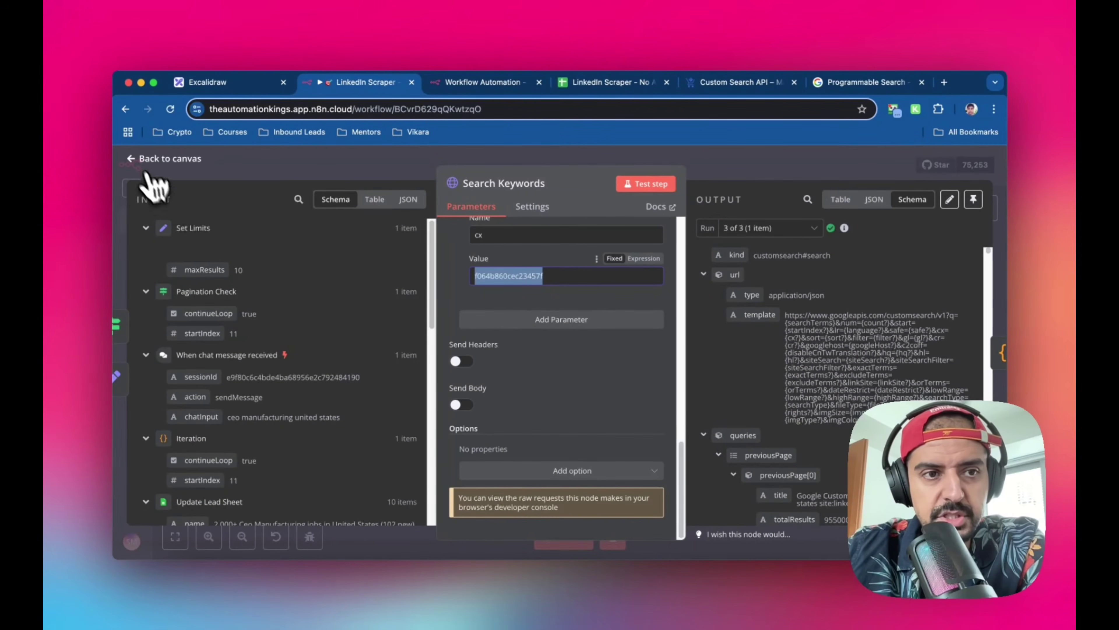
Close the Search Keywords node, open Get API Results in the finished workflow, and examine its Search Keywords input as JSON
click(134, 160)
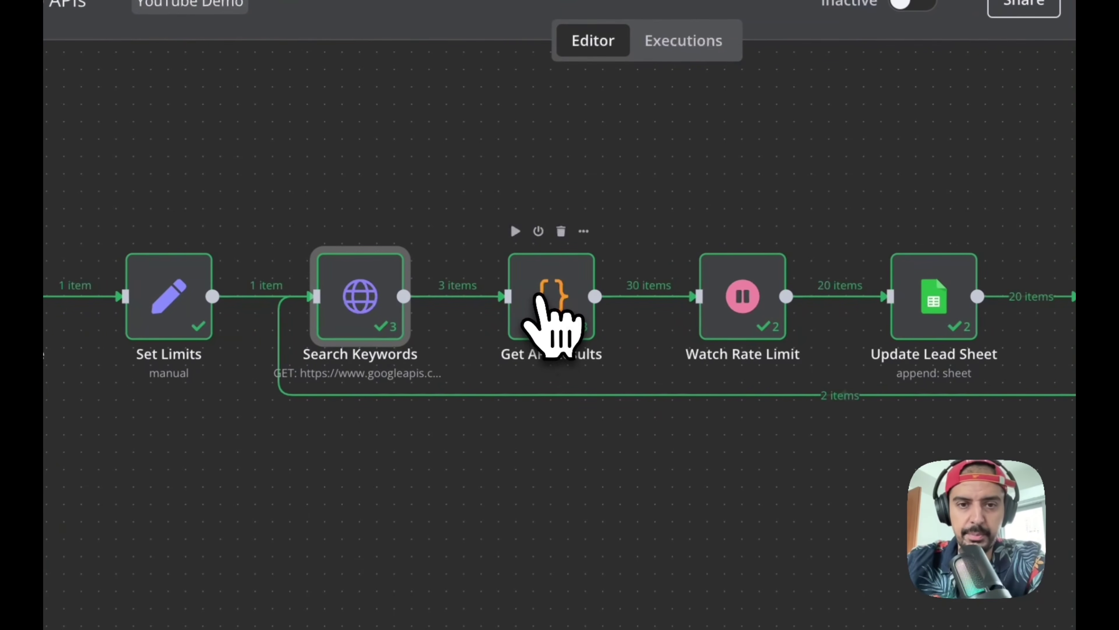
double_click(538, 297)
scroll(559, 362, up, 10)
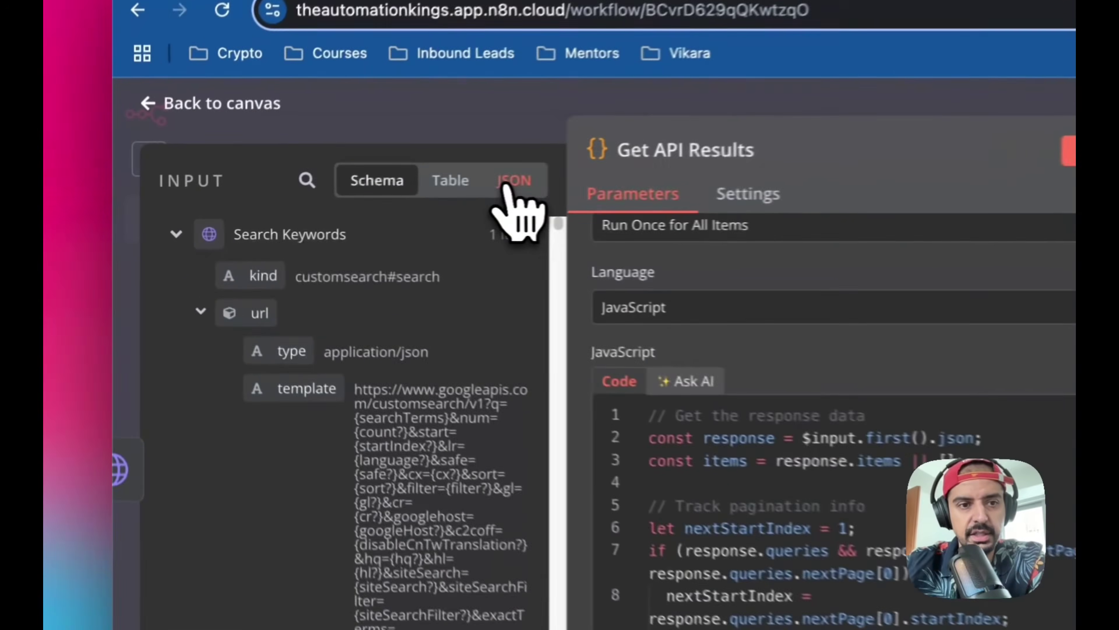
click(324, 199)
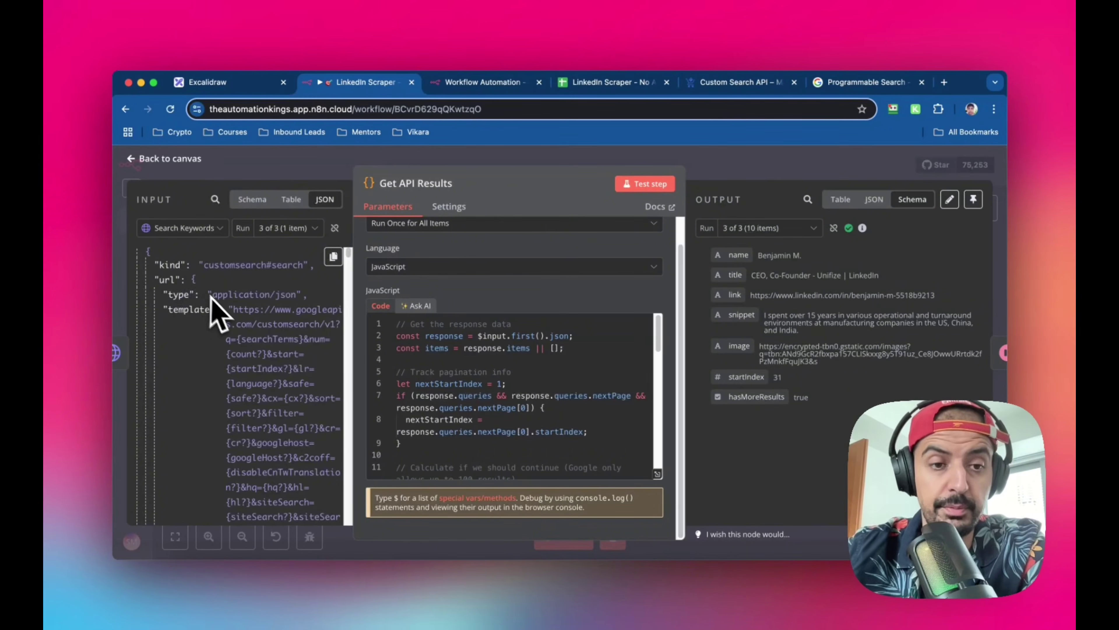
scroll(218, 316, down, 10)
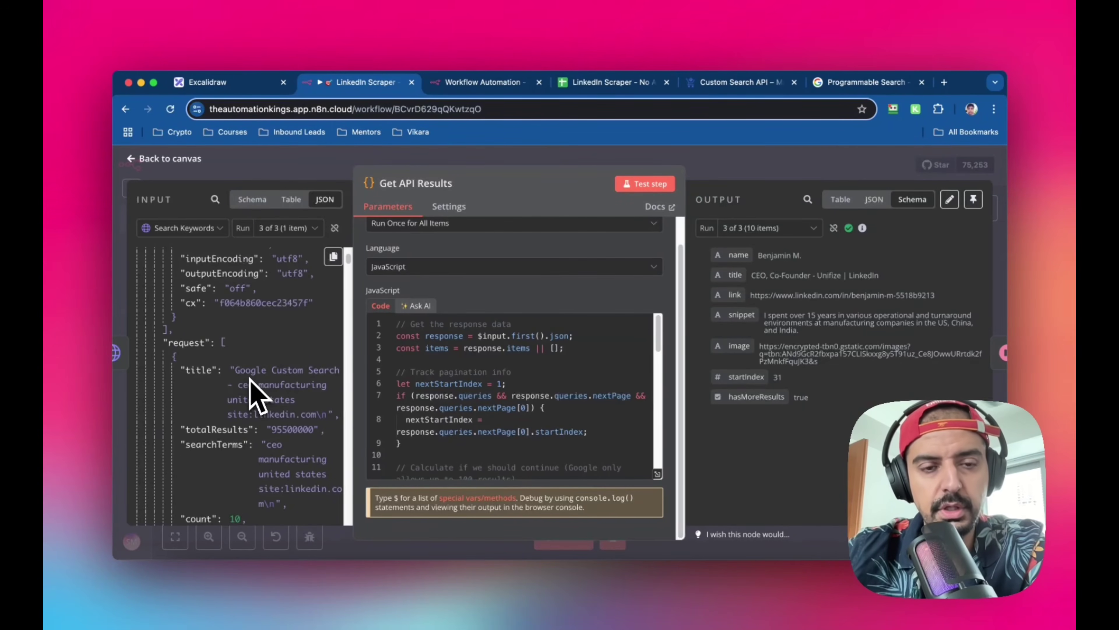
scroll(255, 395, up, 10)
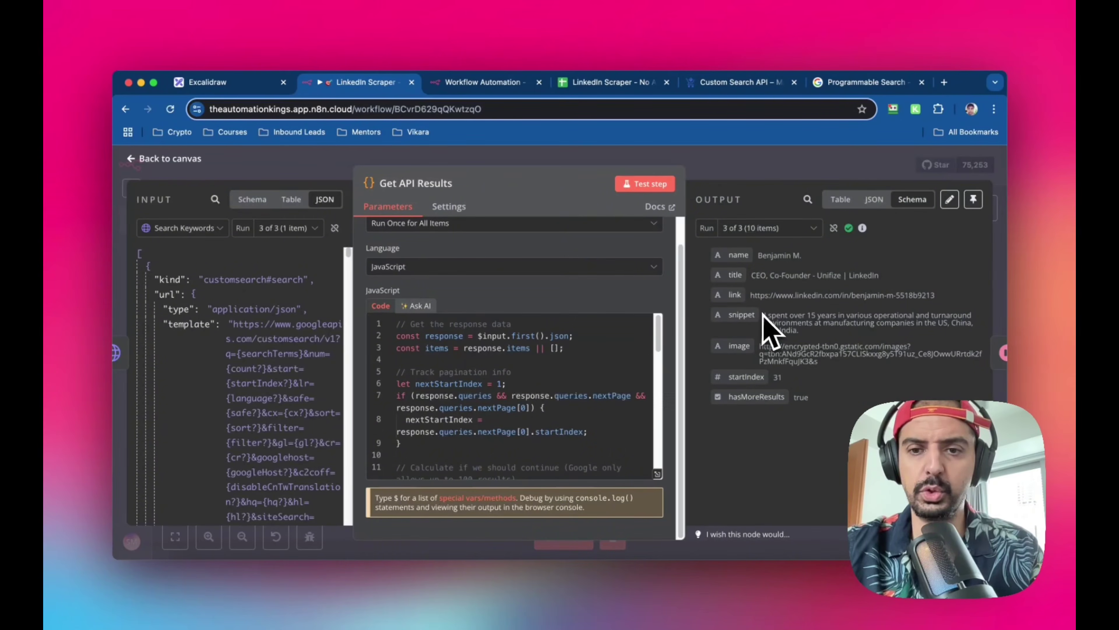
Review the JavaScript in the finished Get API Results node and copy the entire script
scroll(535, 386, down, 5)
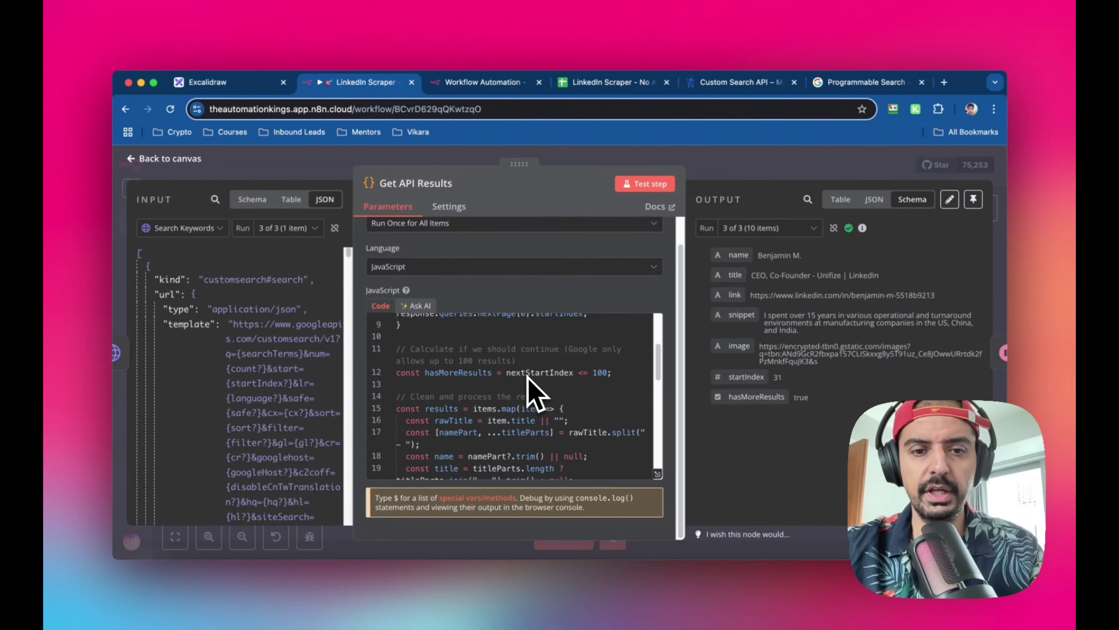
scroll(531, 392, down, 4)
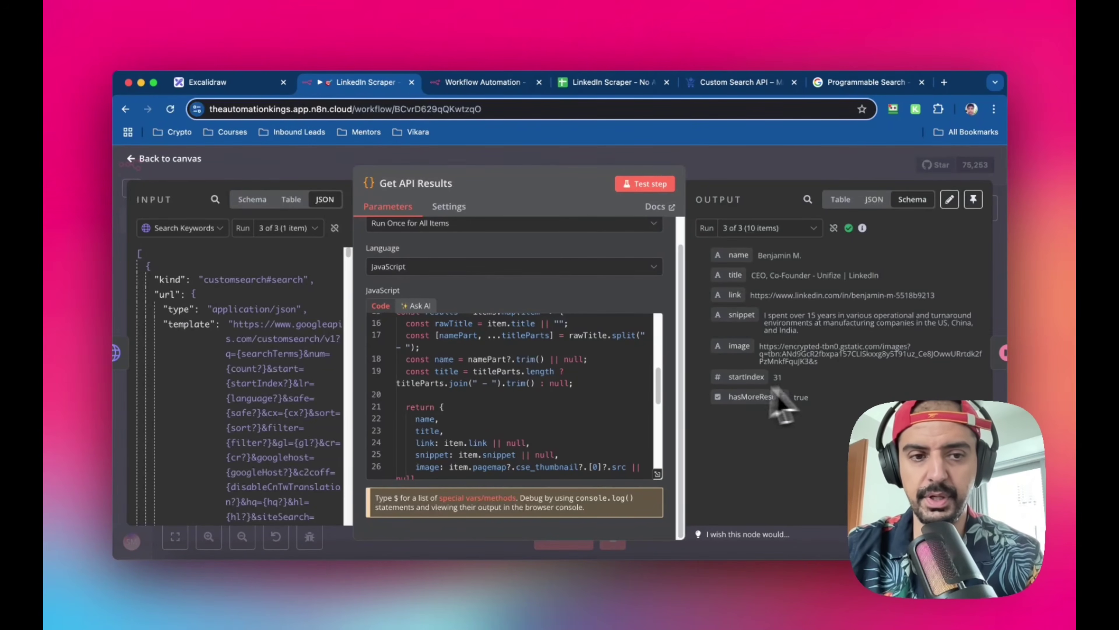
scroll(436, 406, up, 5)
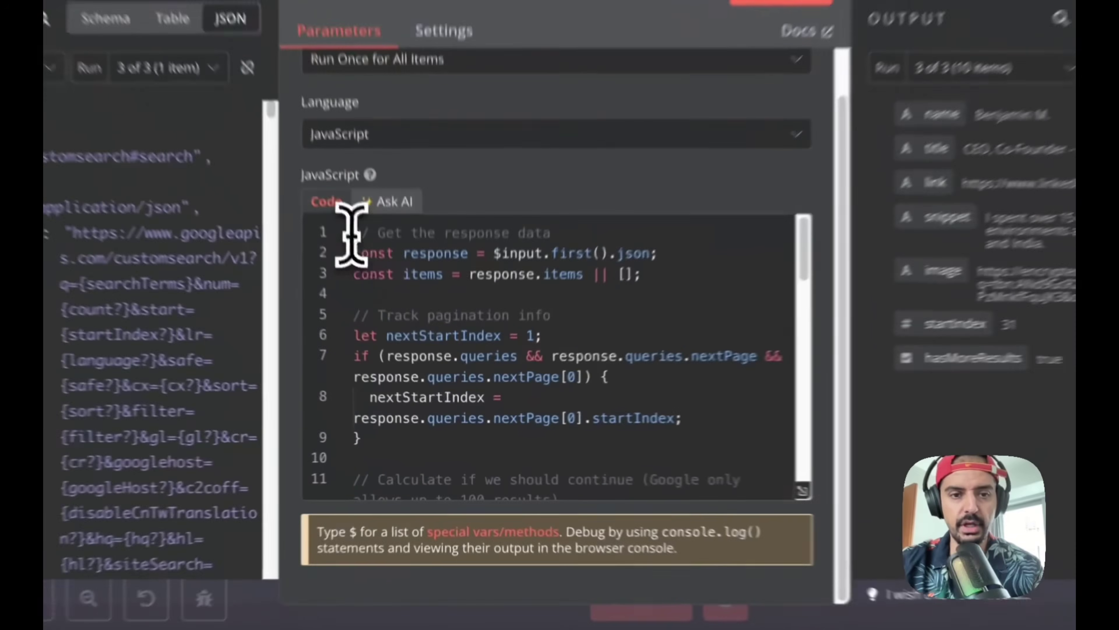
drag(397, 326, 441, 414)
scroll(441, 414, down, 12)
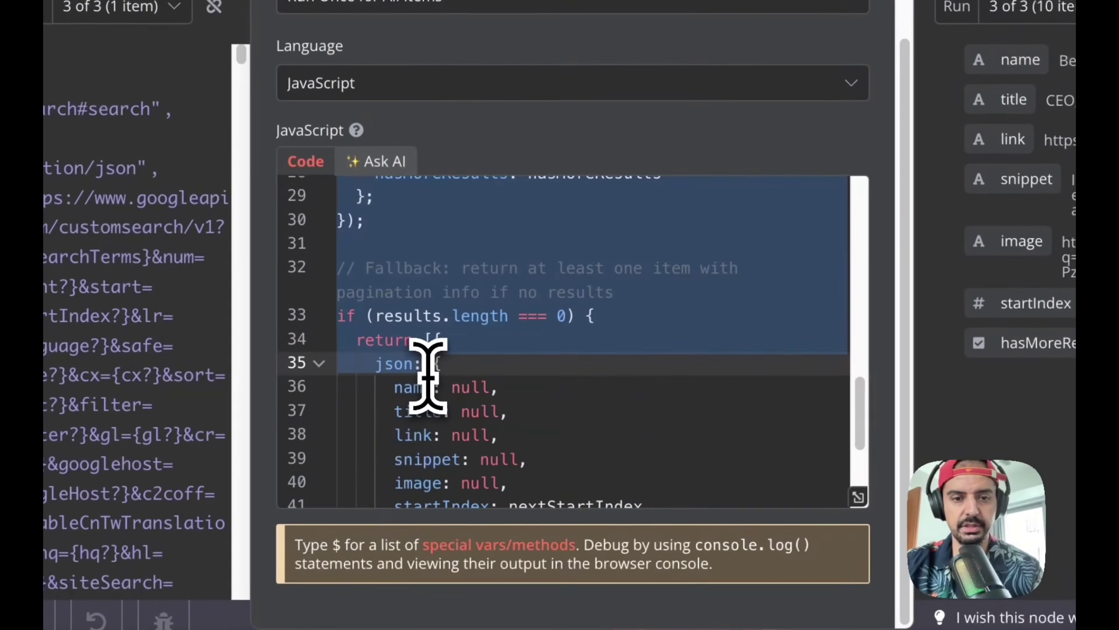
drag(427, 375, 797, 445)
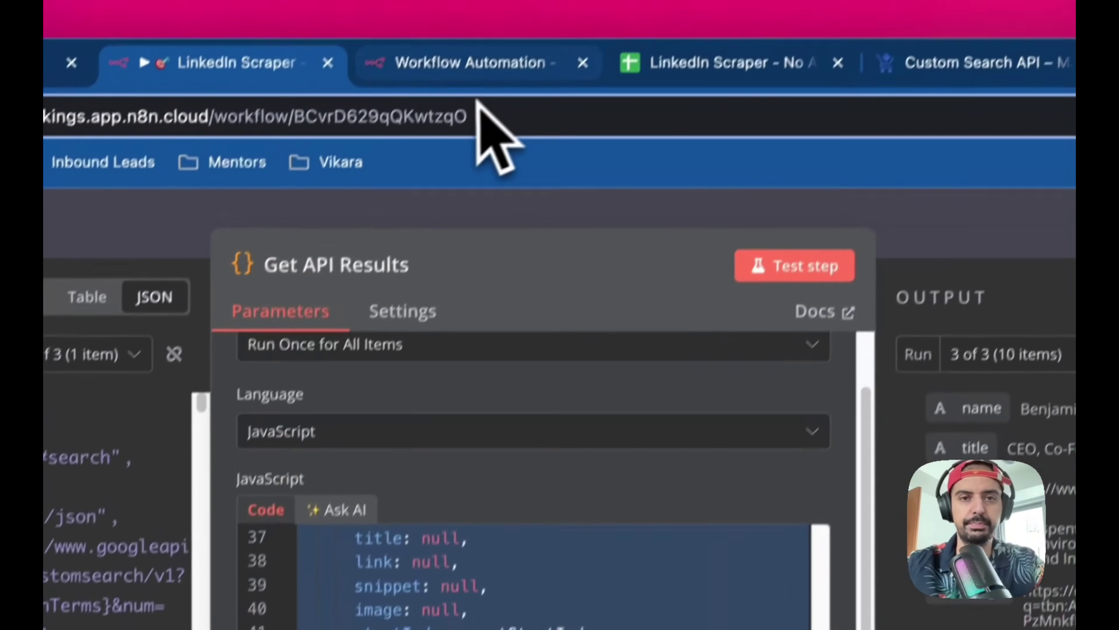
Switch to the new workflow and add a Code node after Search Keywords
click(442, 95)
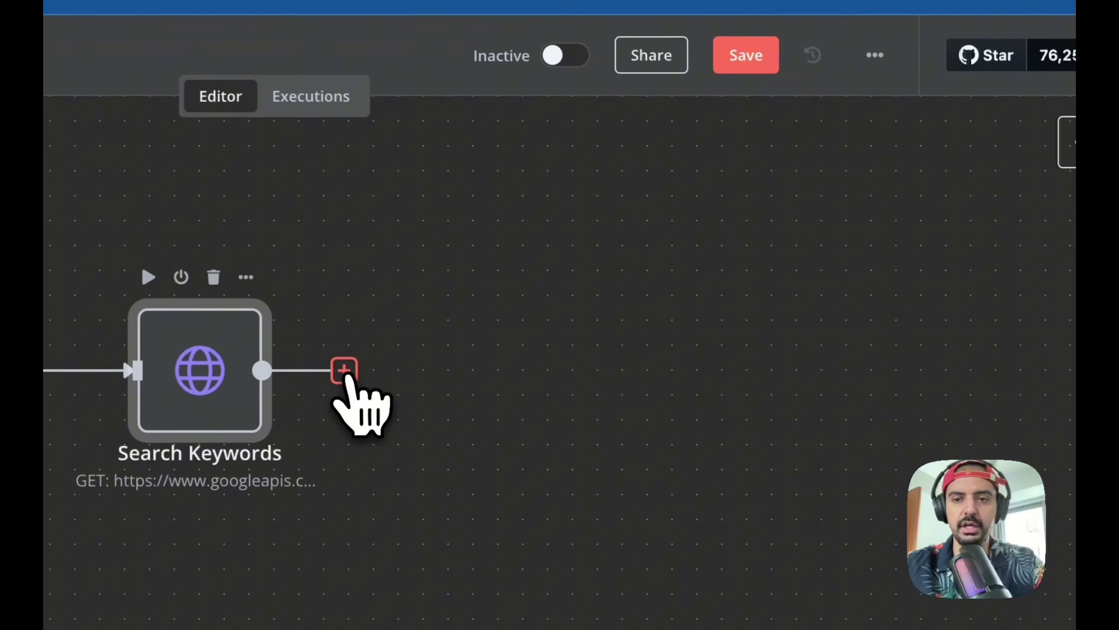
click(704, 574)
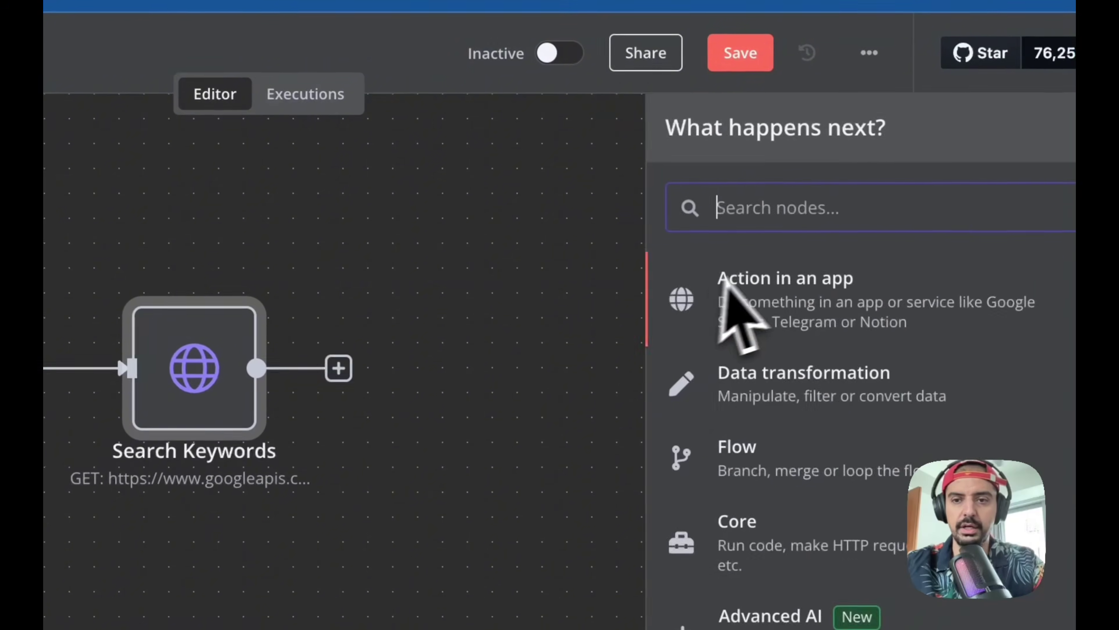
text(code)
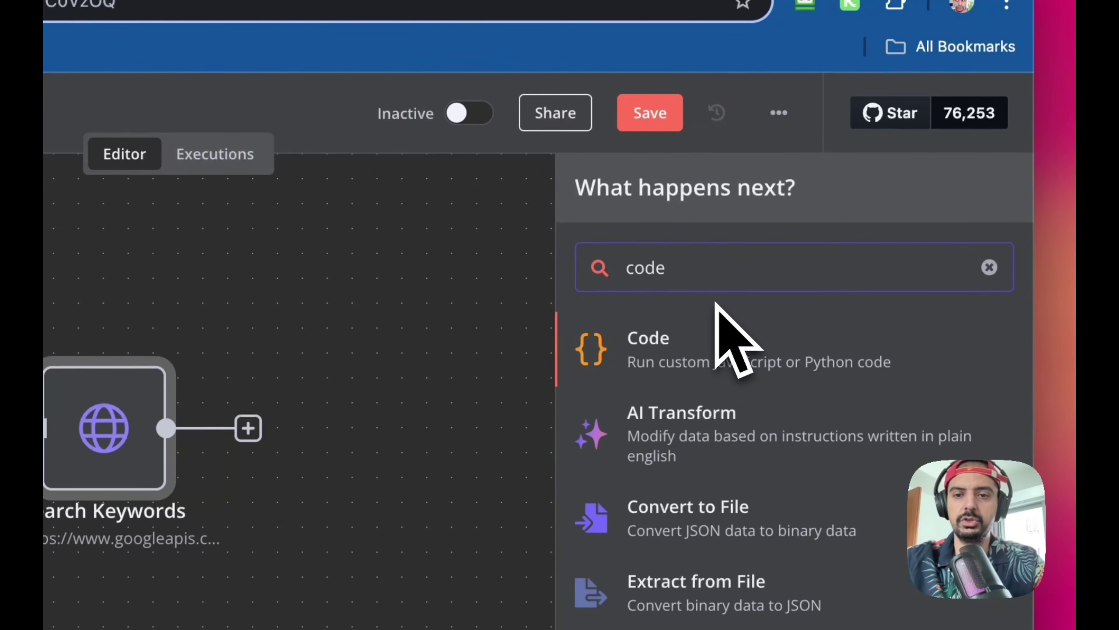
click(715, 359)
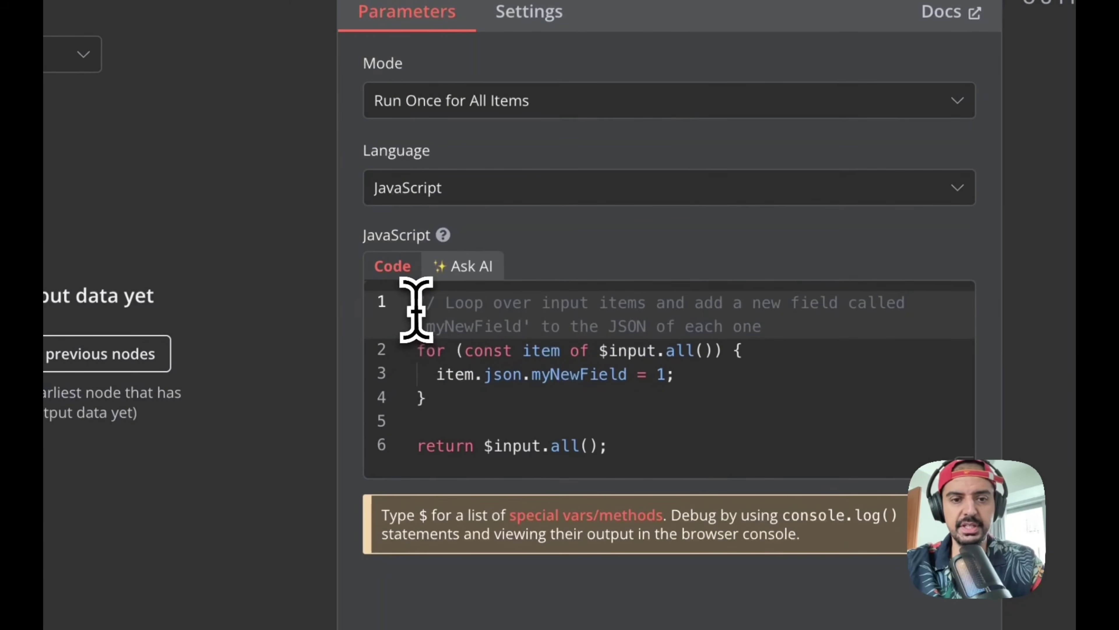
Replace the Code node's default JavaScript with the script copied from the finished Get API Results node
drag(295, 346, 357, 437)
drag(476, 397, 662, 454)
key(BackSpace)
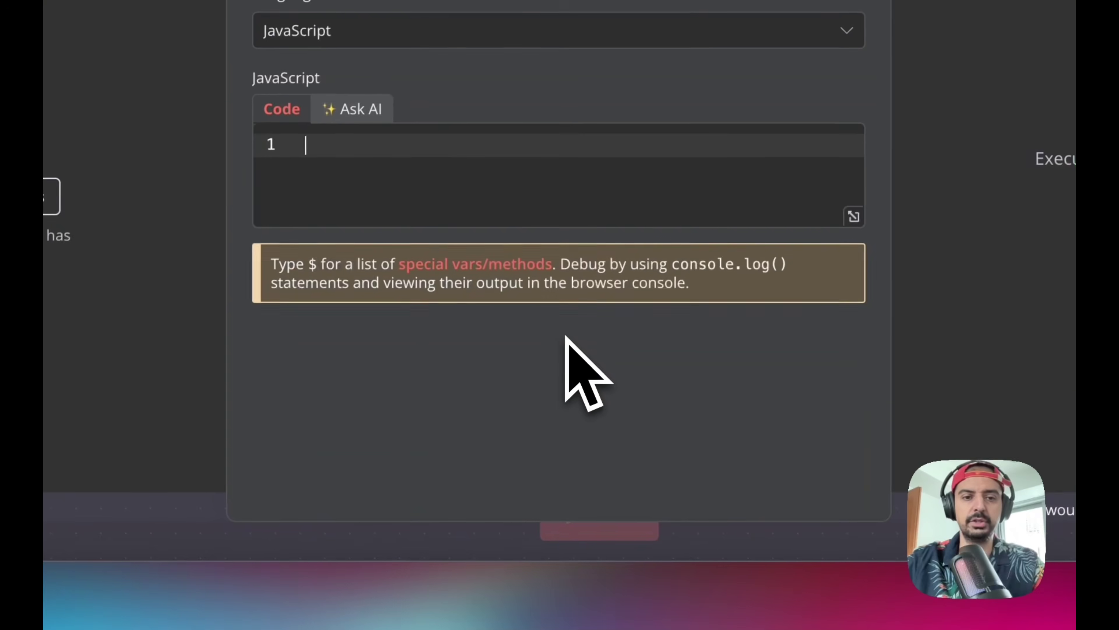
key(ctrl+v)
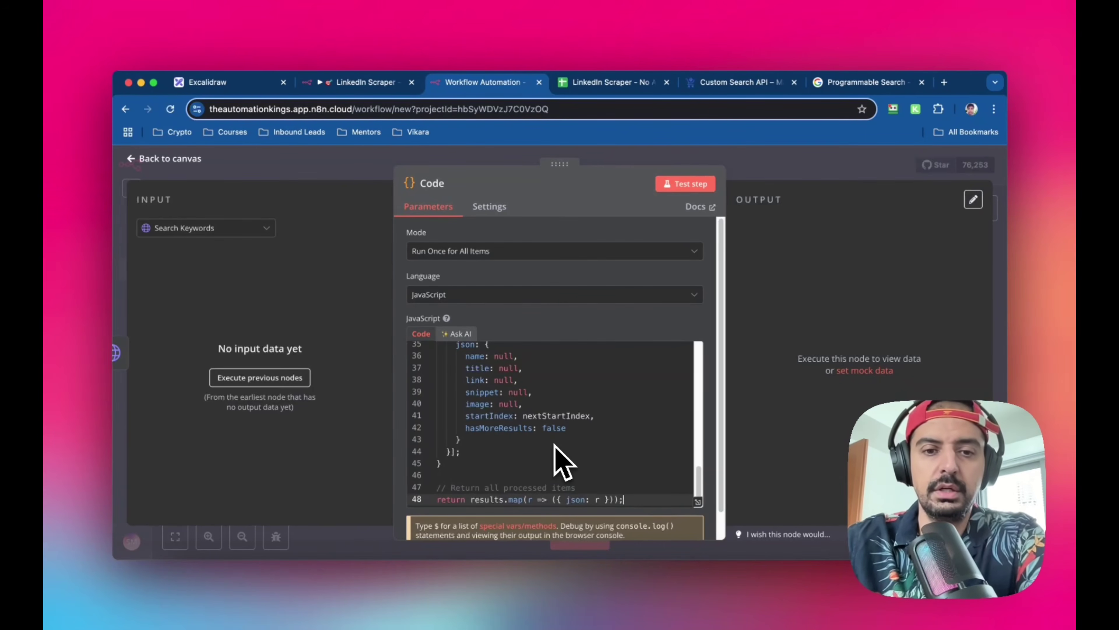
scroll(559, 428, up, 10)
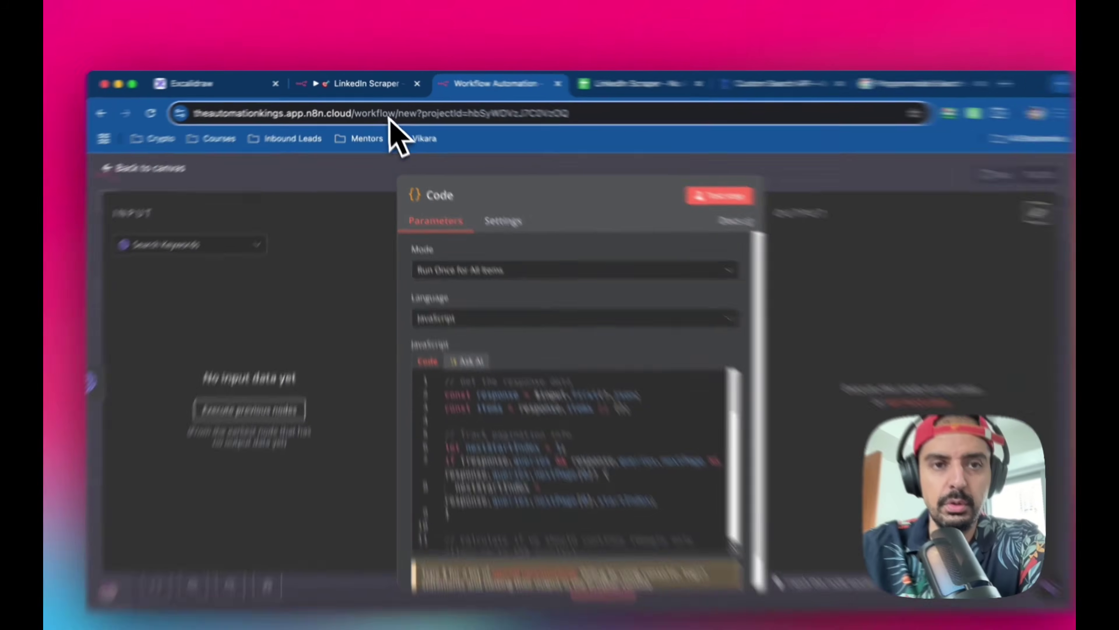
Check the code node's name in the finished workflow and rename the new Code node to Get API Results
click(372, 84)
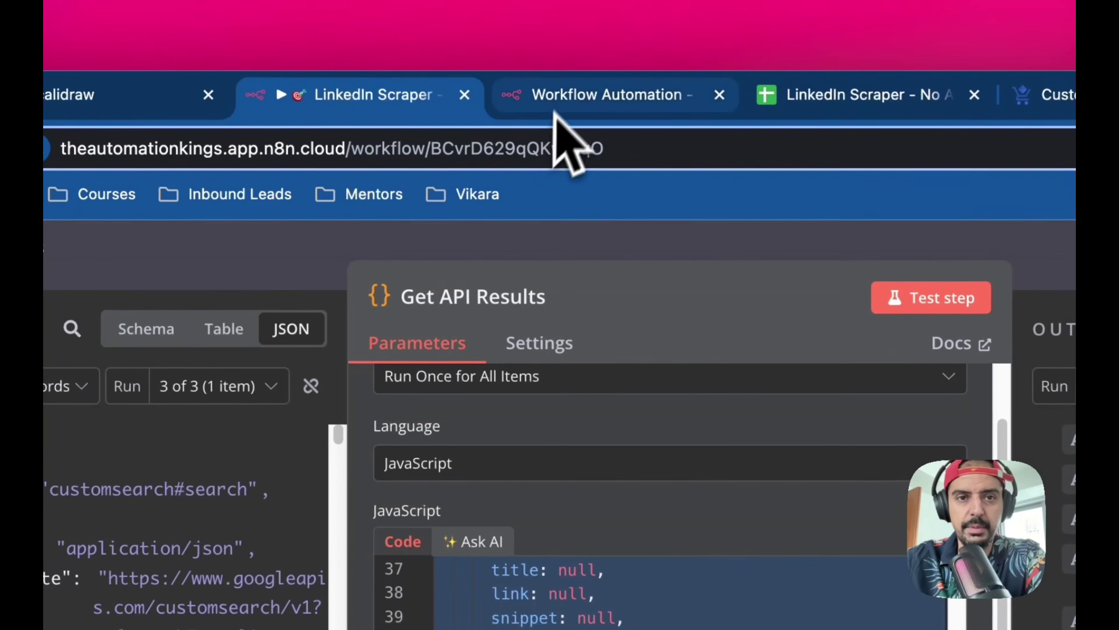
click(556, 114)
click(542, 304)
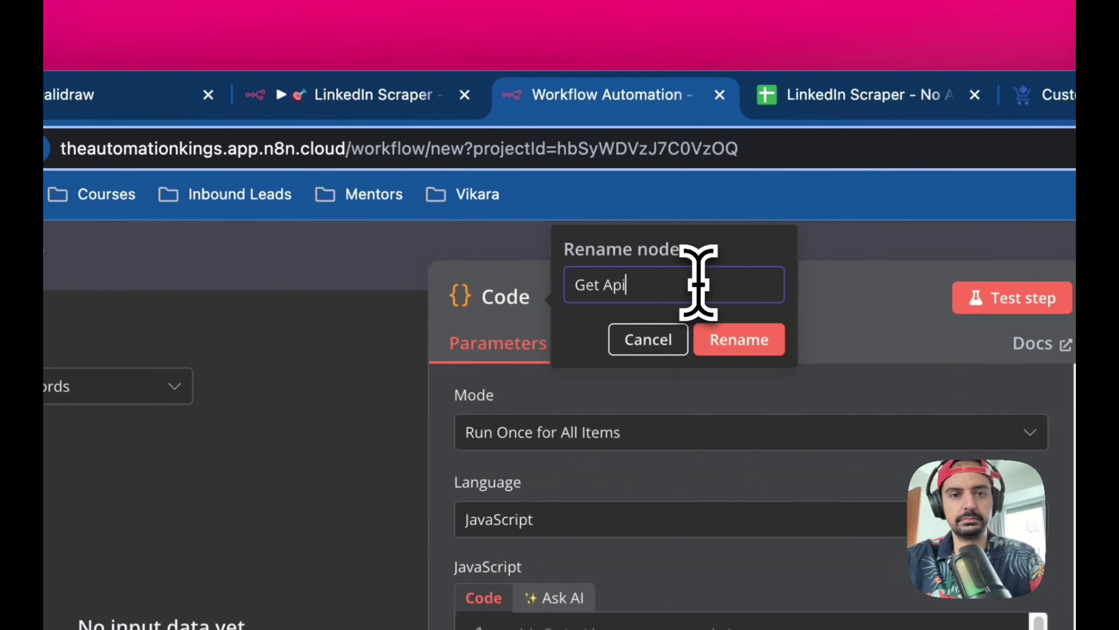
text(Get A)
text(PI)
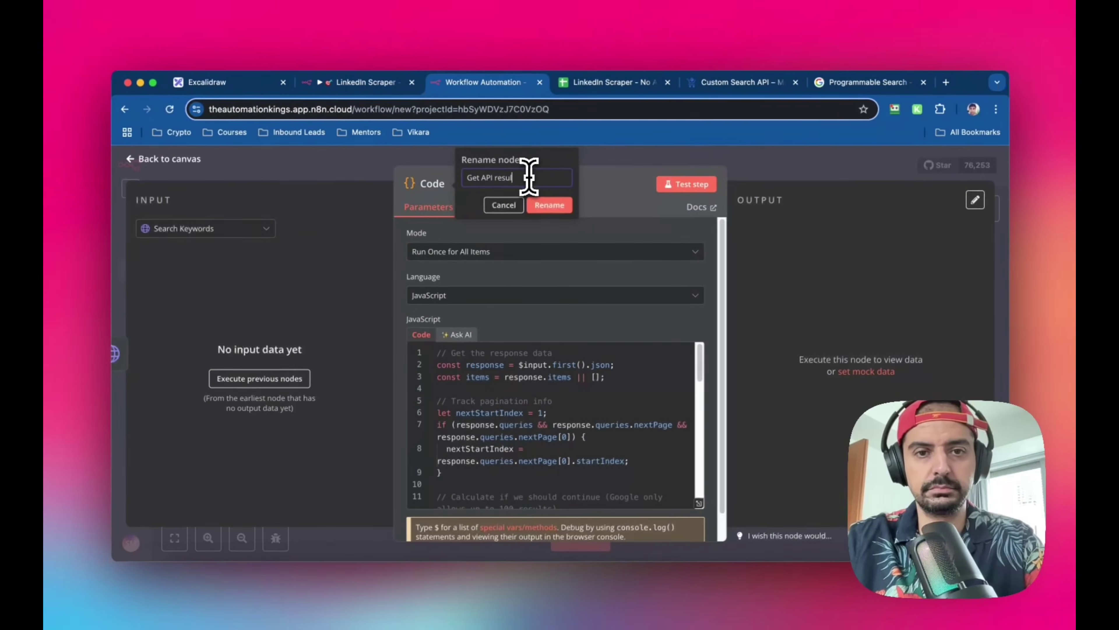
text( Results)
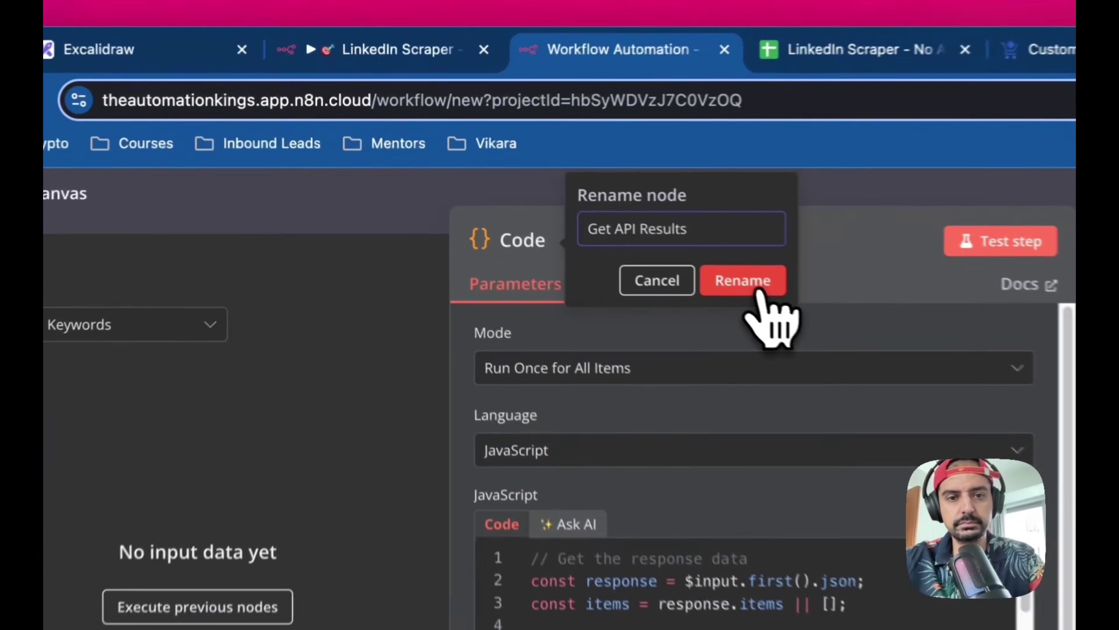
click(549, 204)
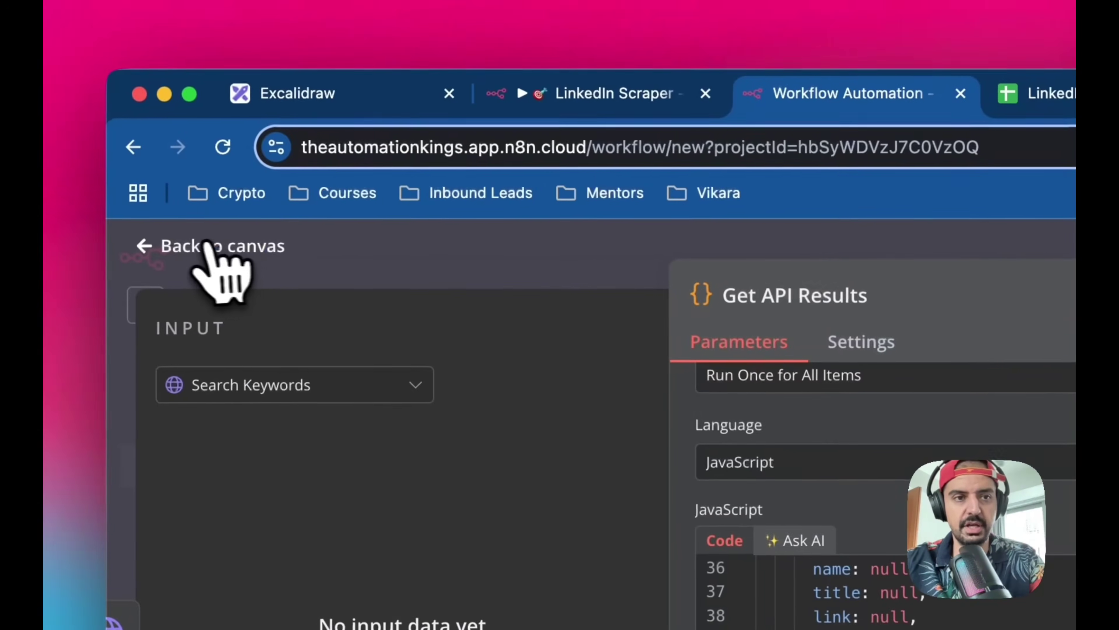
Close the Get API Results node in both workflows, leaving the finished LinkedIn Scraper canvas open to see the following node
click(166, 247)
click(680, 98)
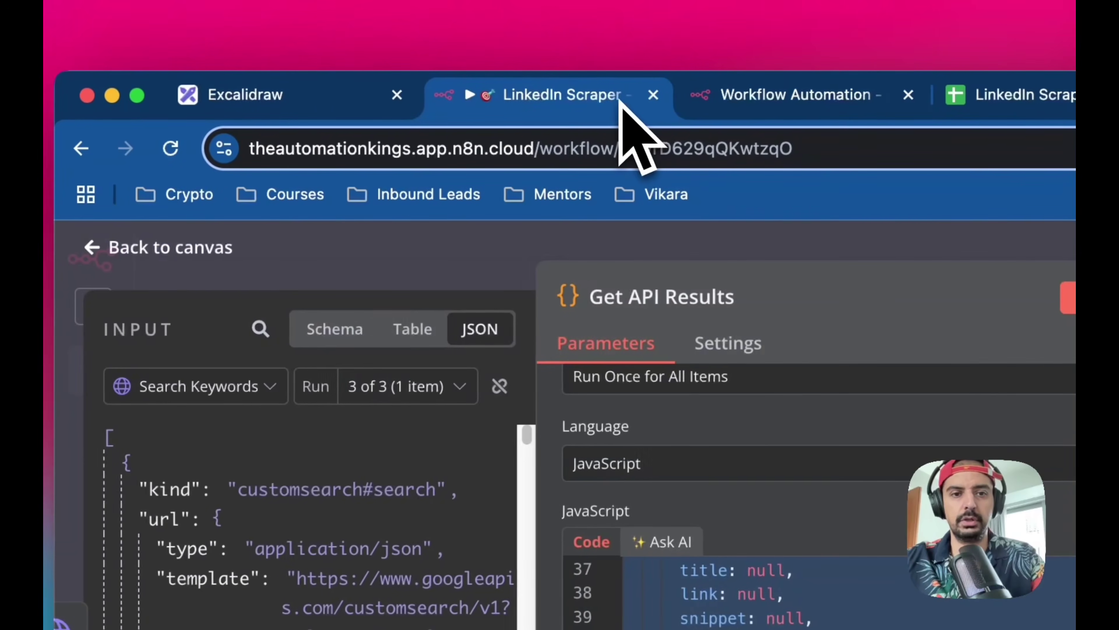
click(145, 241)
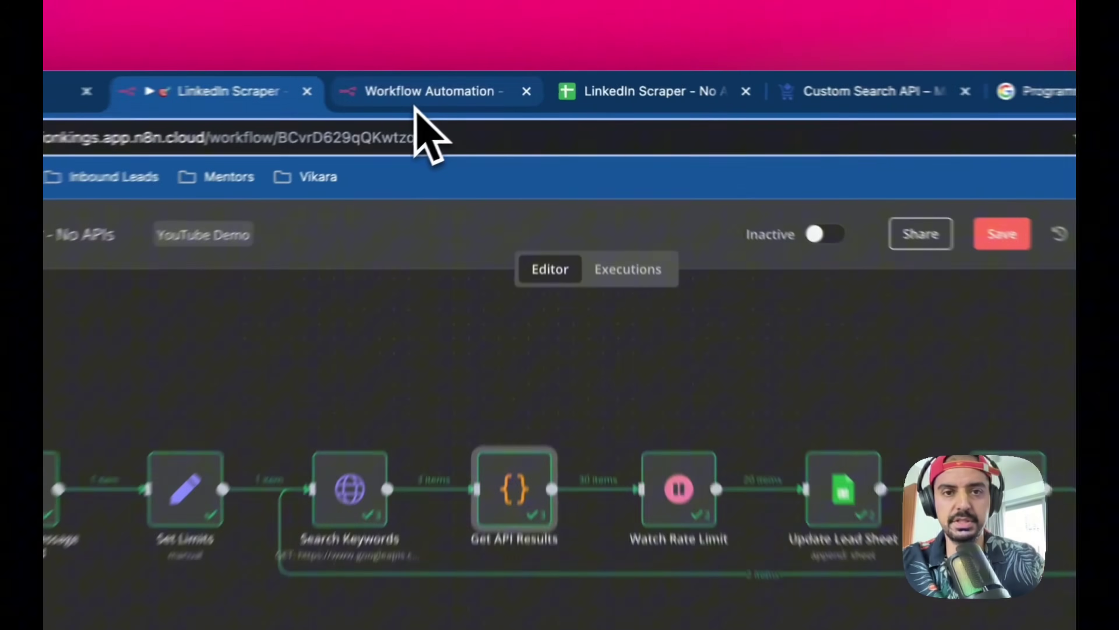
In the new workflow, add a Wait node after Get API Results and set its wait amount to 10 seconds
click(484, 83)
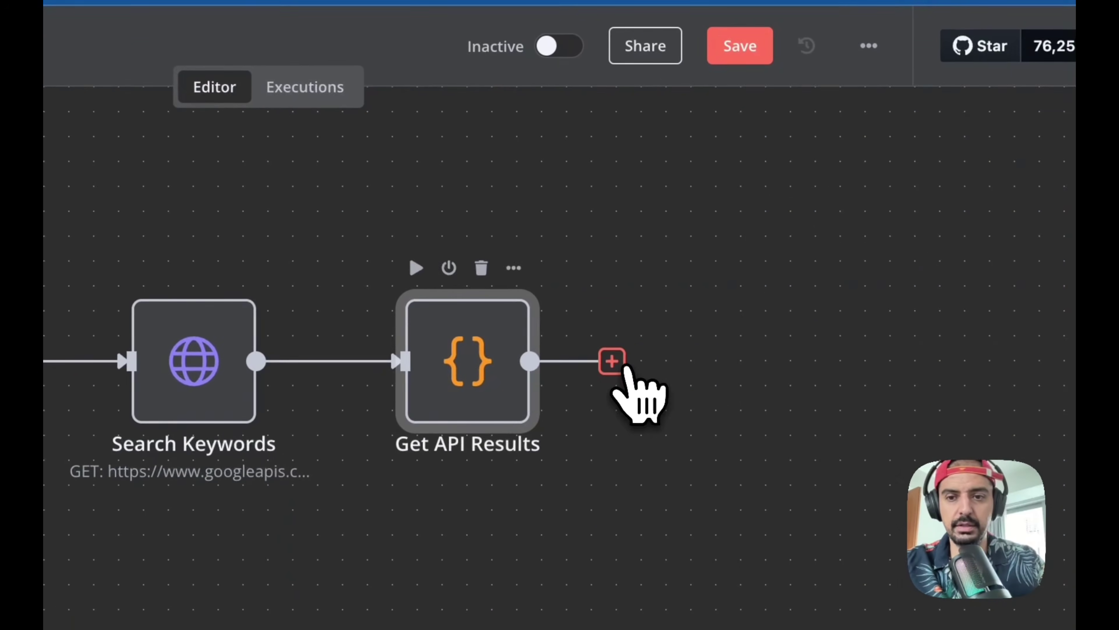
click(621, 365)
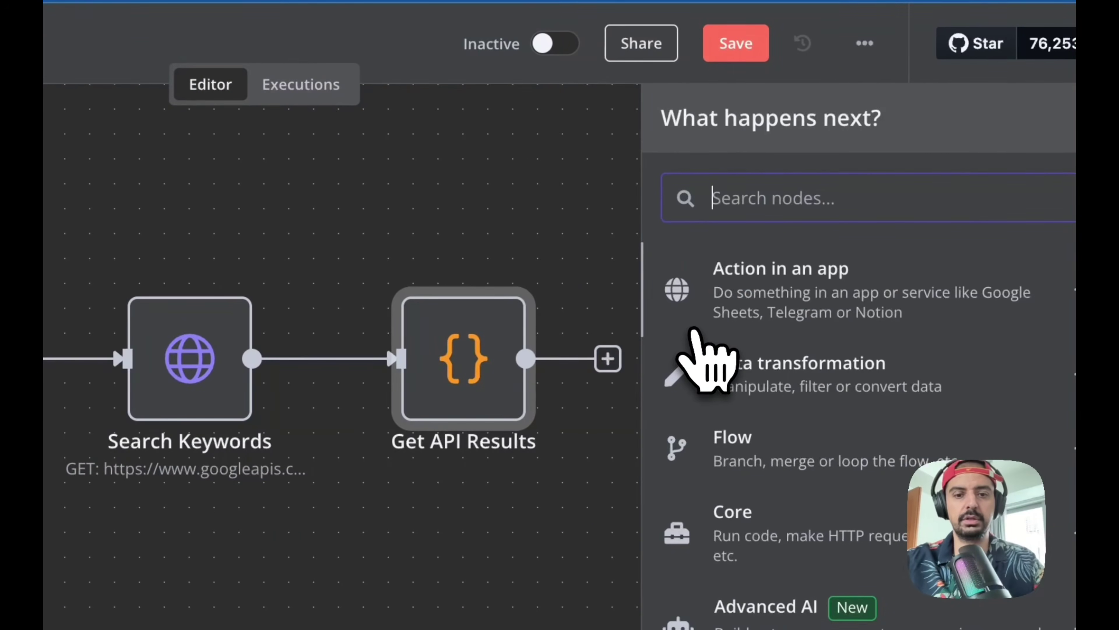
text(wait)
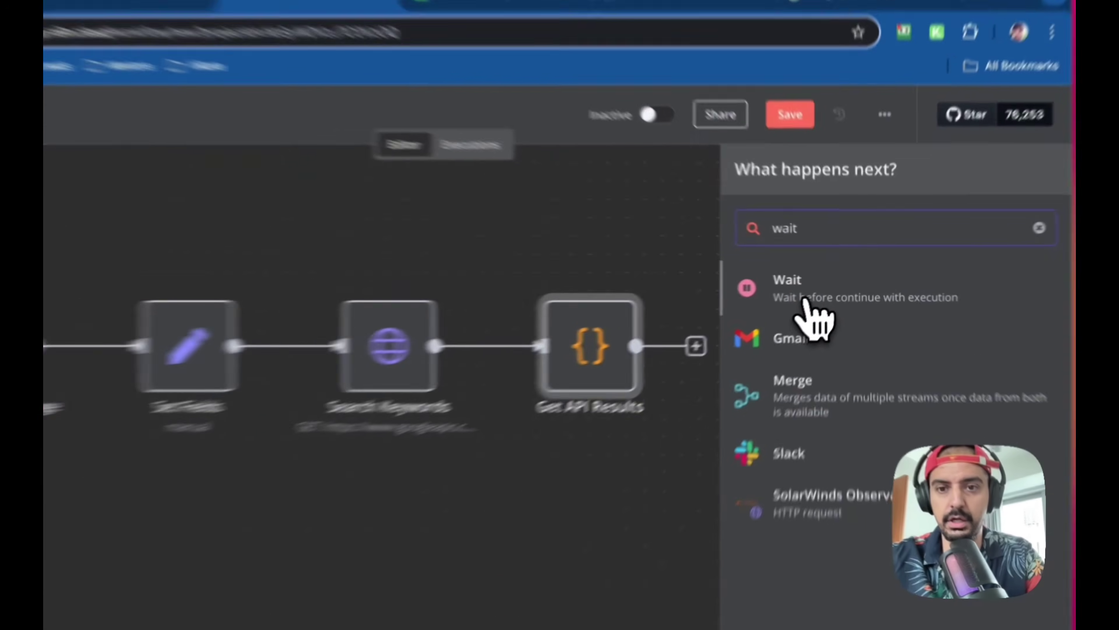
click(793, 287)
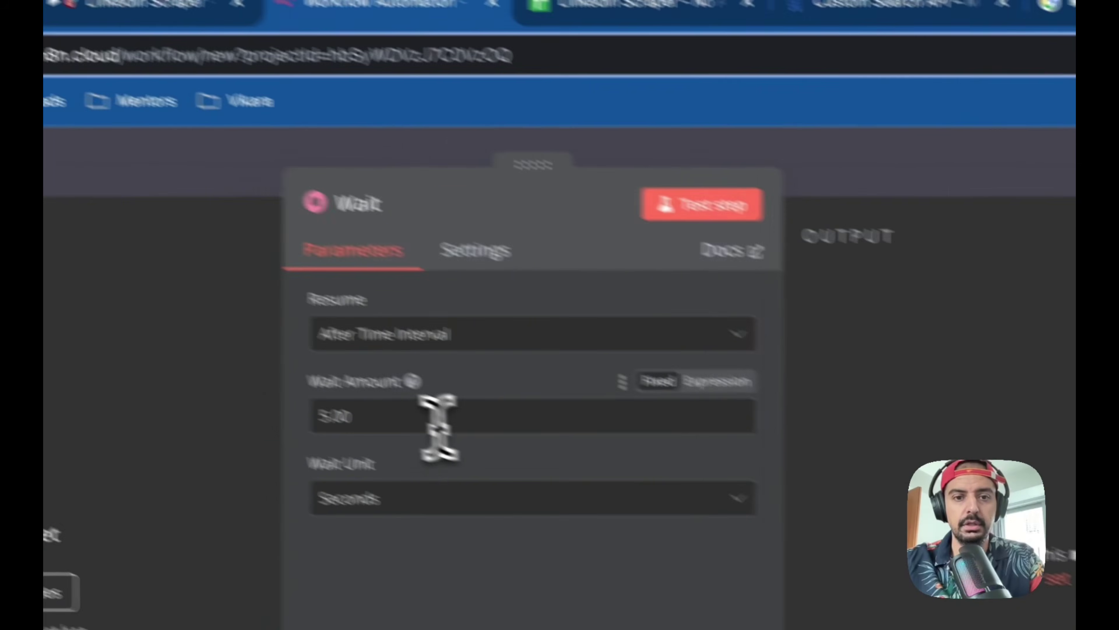
double_click(128, 306)
text(10)
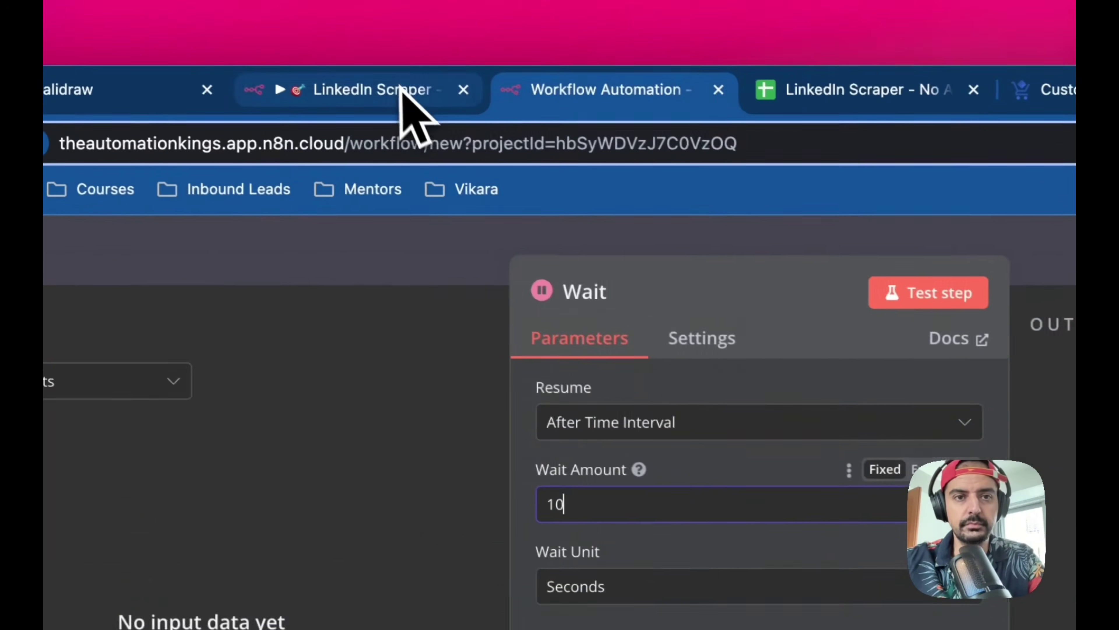
Check the wait node's name in the finished workflow and rename the new Wait node to Watch Rate Limit
click(255, 44)
click(532, 95)
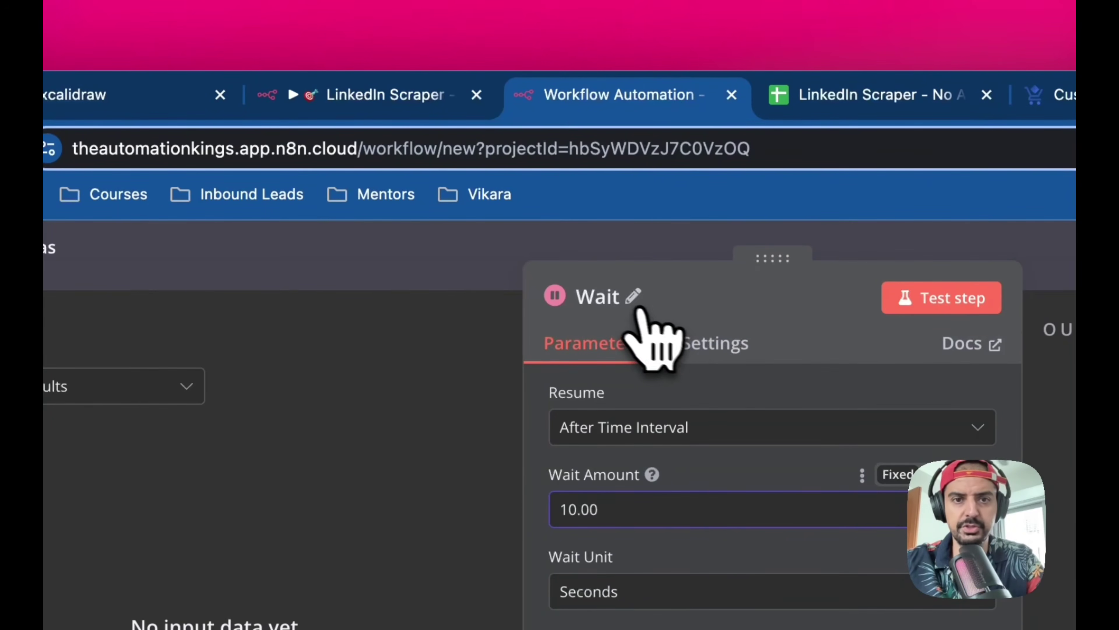
click(634, 296)
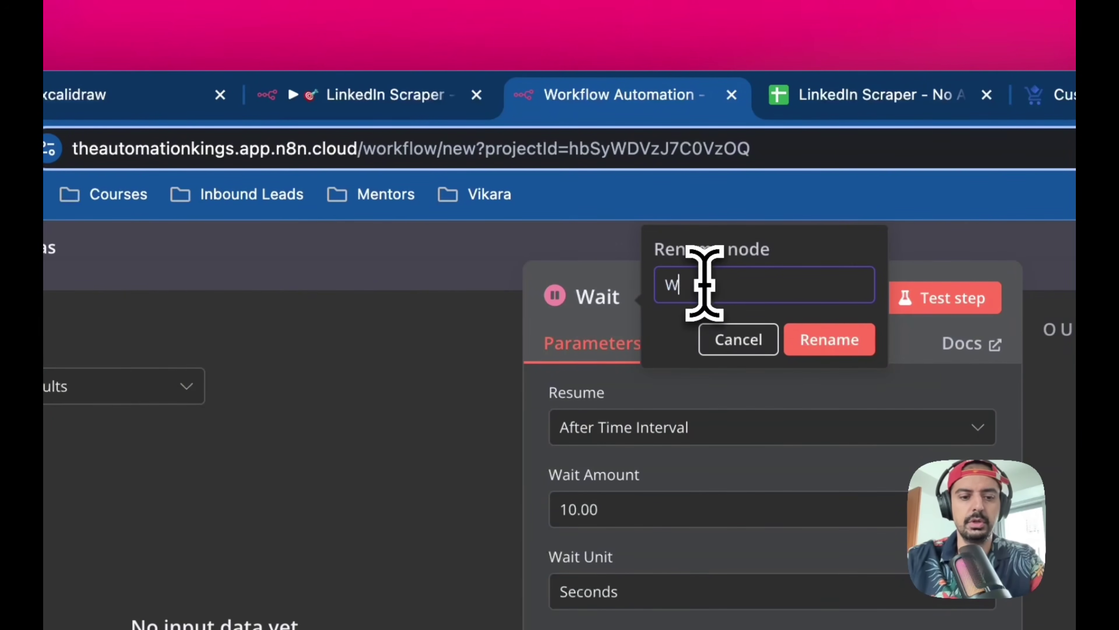
text(- Rate Limi)
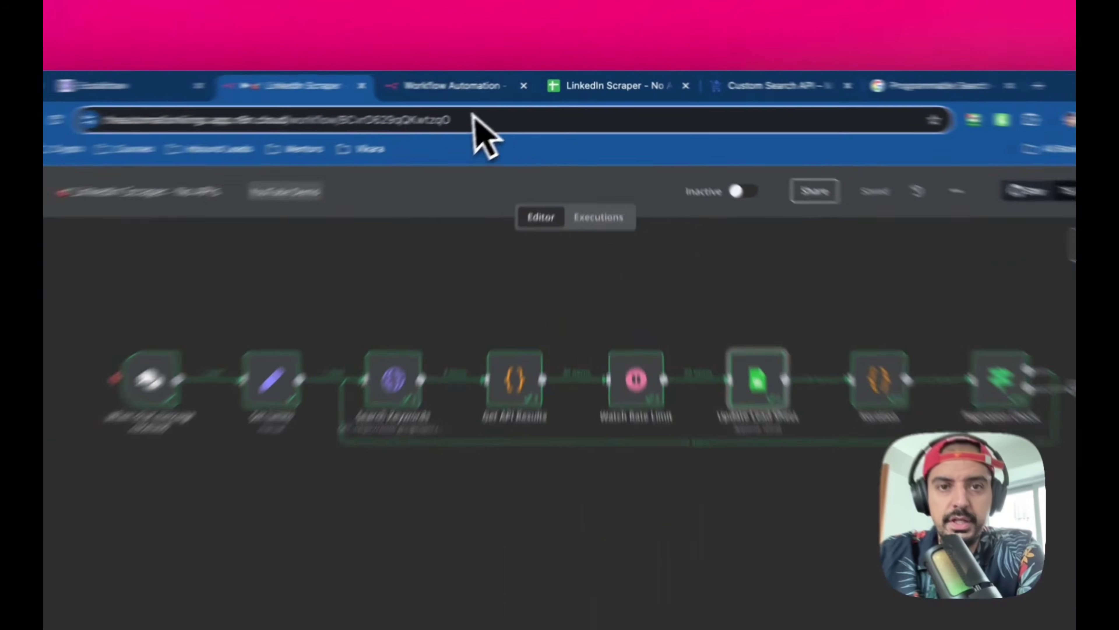
In the new workflow, add a Google Sheets node after Watch Rate Limit using the Append row in sheet action
click(482, 82)
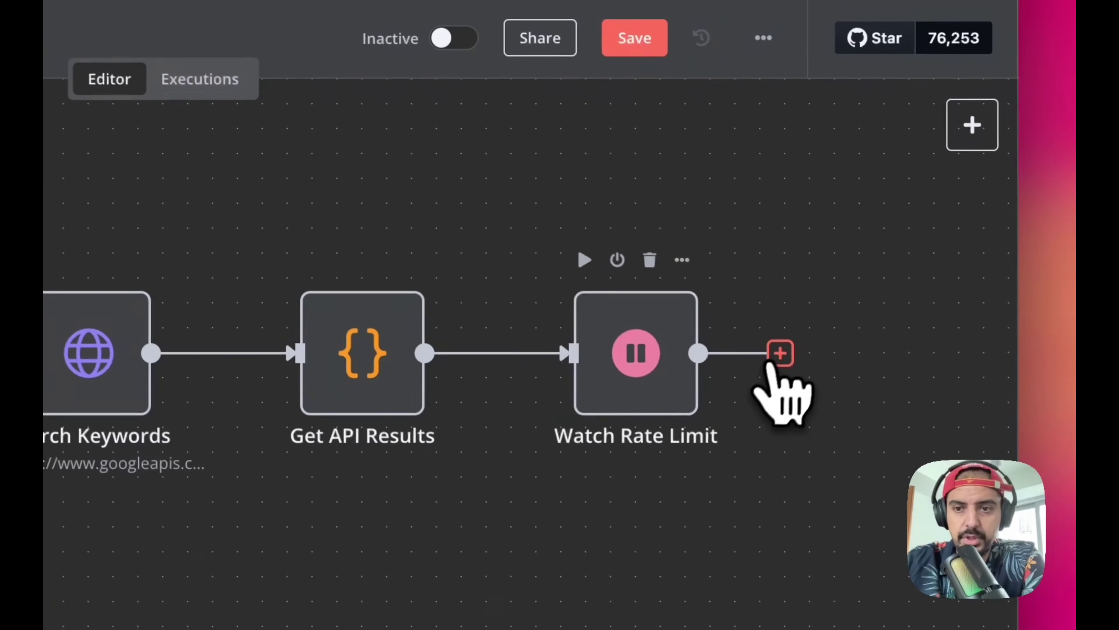
click(781, 352)
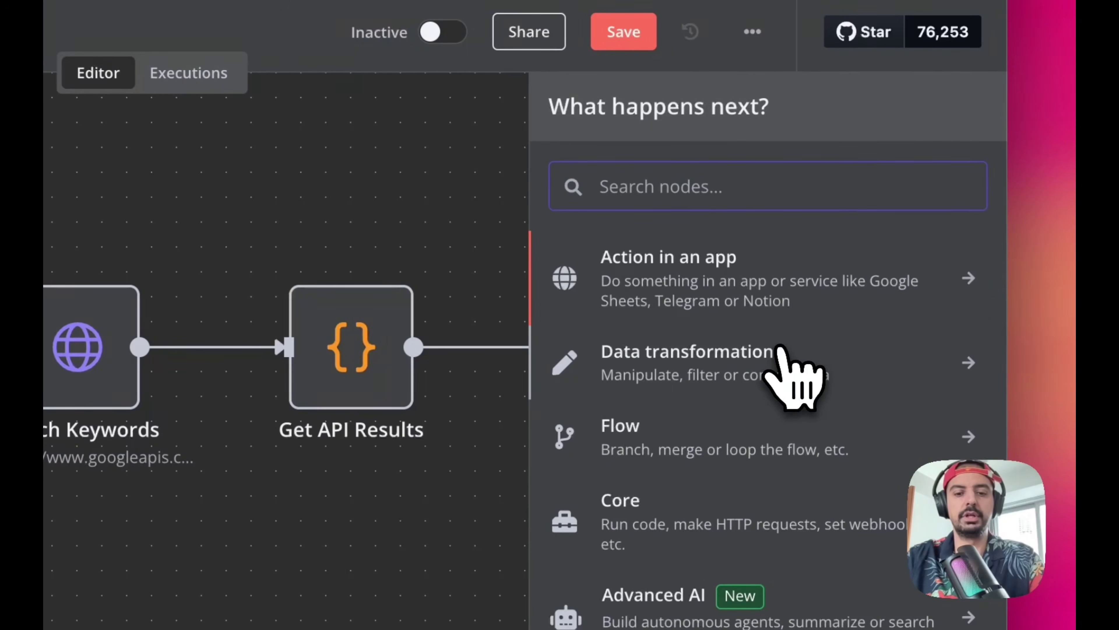
text(google)
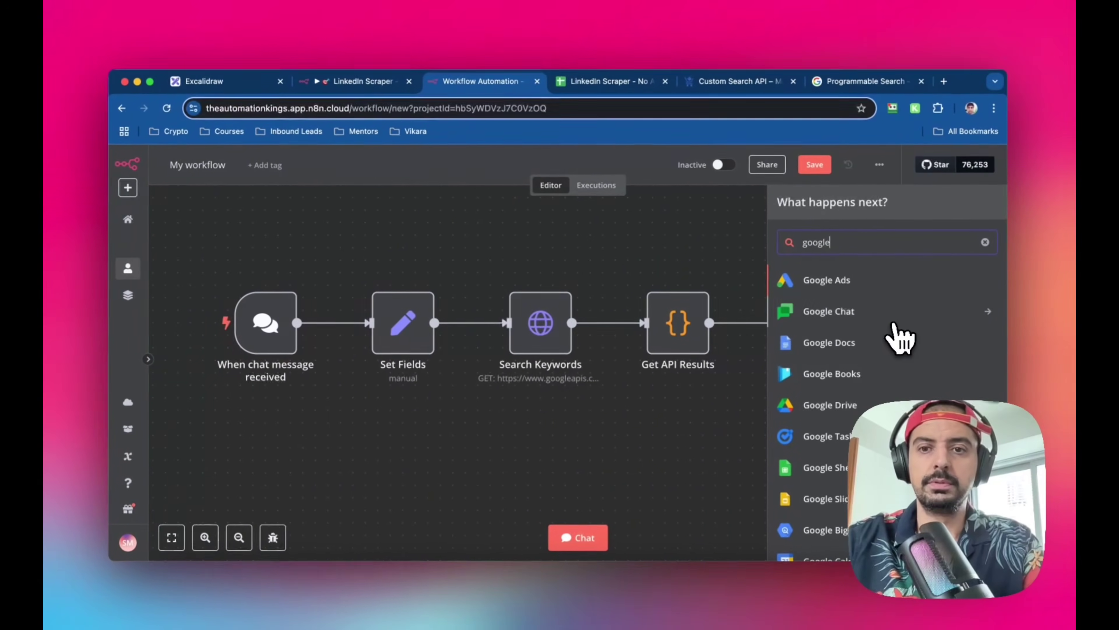
scroll(897, 327, down, 5)
scroll(884, 357, up, 3)
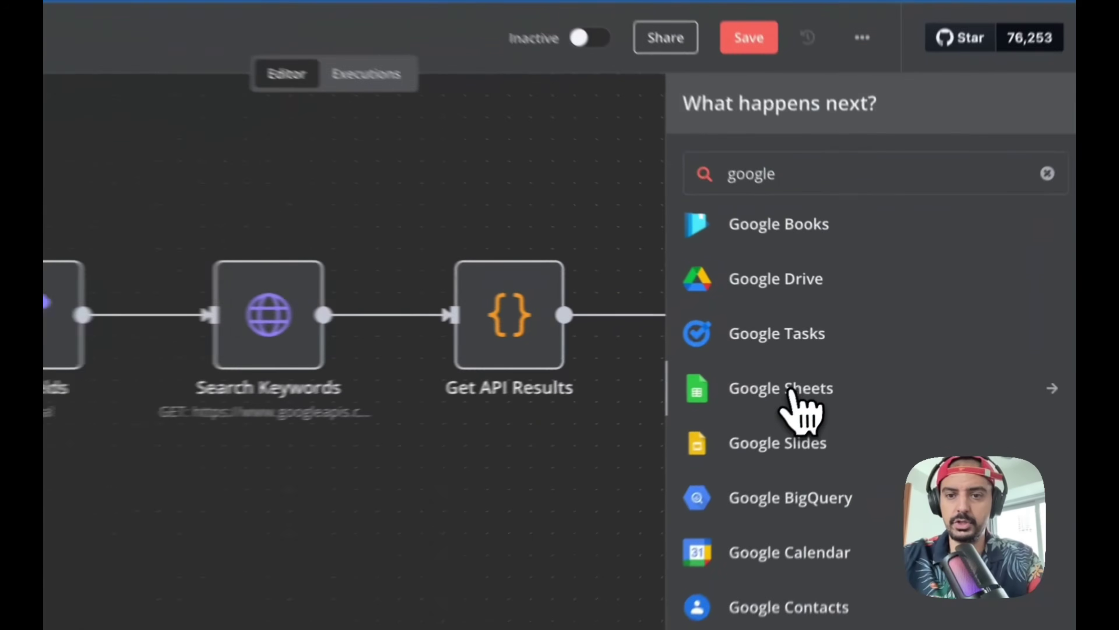
click(877, 365)
scroll(849, 381, down, 3)
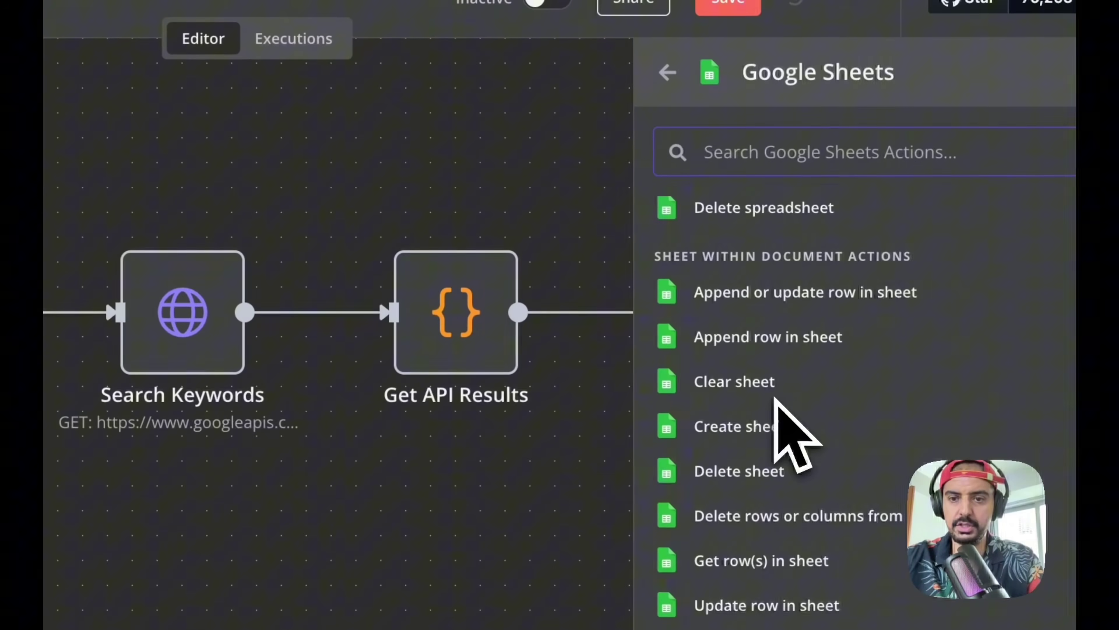
click(749, 348)
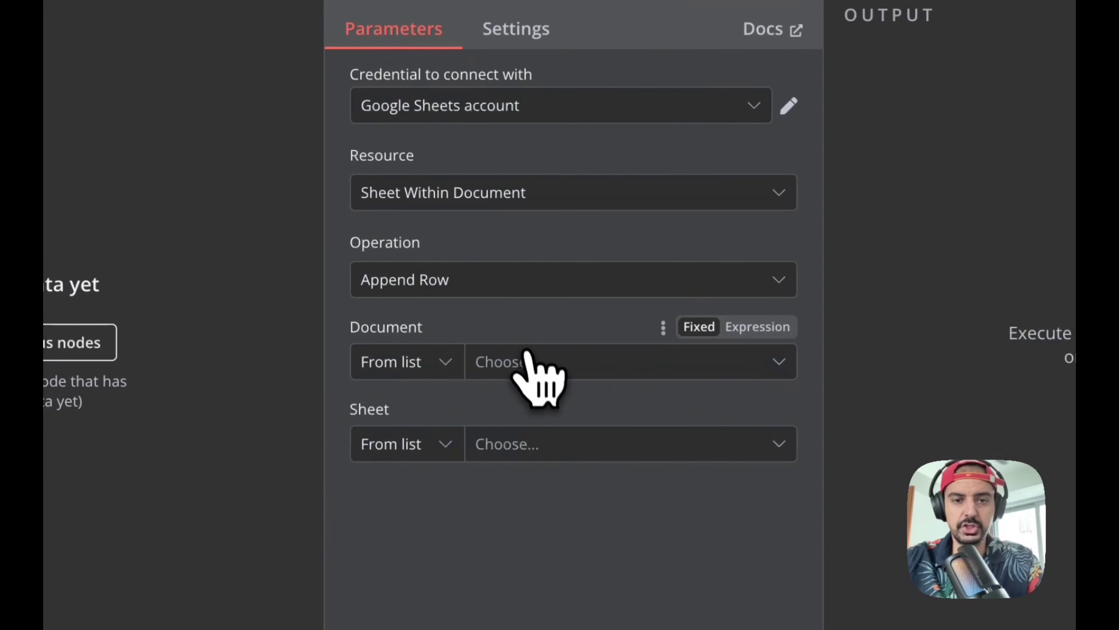
Set the Google Sheets node's document to LinkedIn Scraper - No APIs and its sheet to Sheet1, and bring its column values into view
click(527, 357)
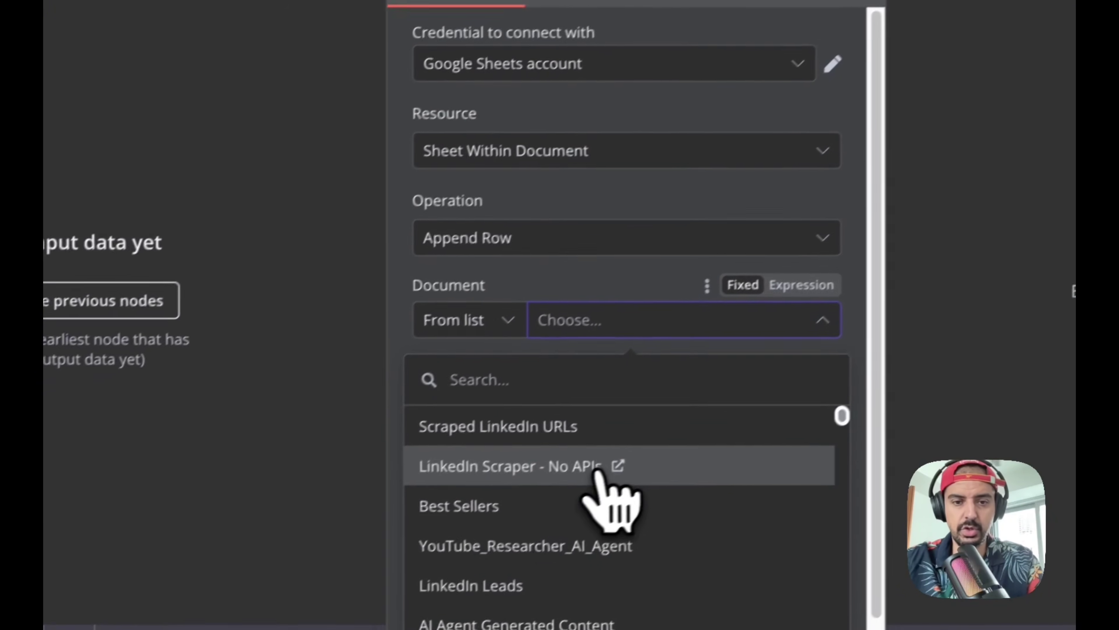
click(538, 508)
click(548, 449)
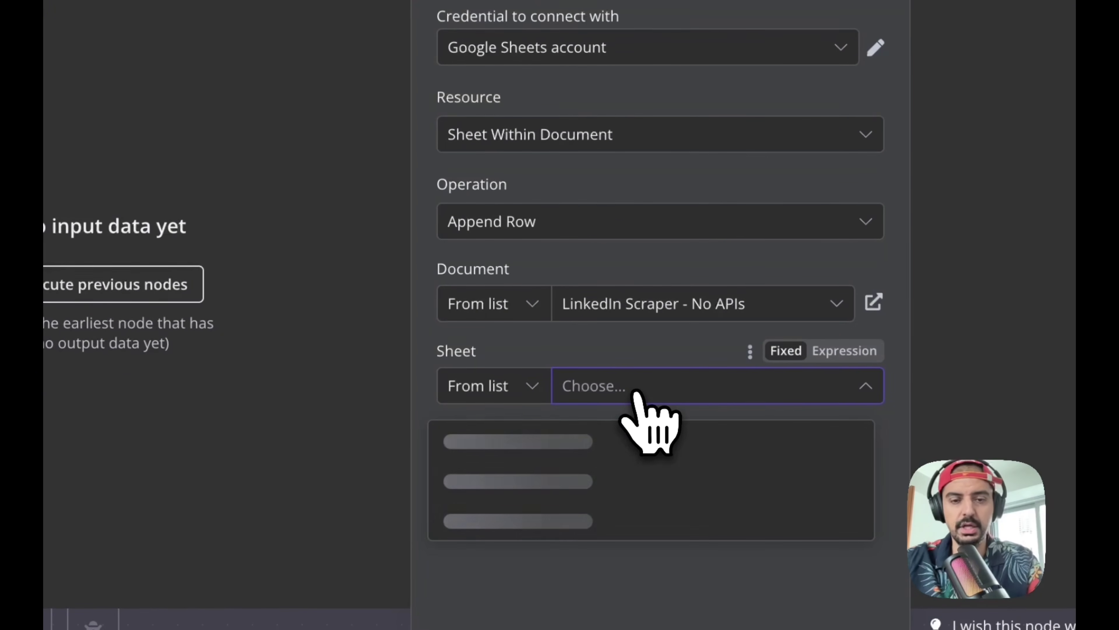
click(547, 445)
scroll(661, 411, down, 1)
scroll(603, 467, down, 3)
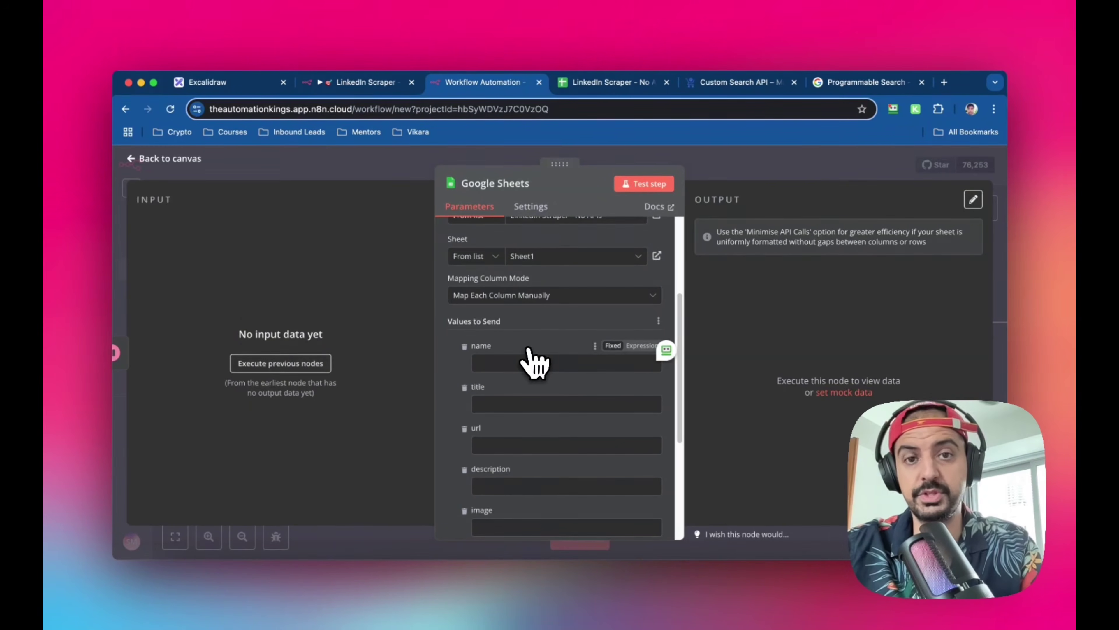
scroll(533, 362, down, 1)
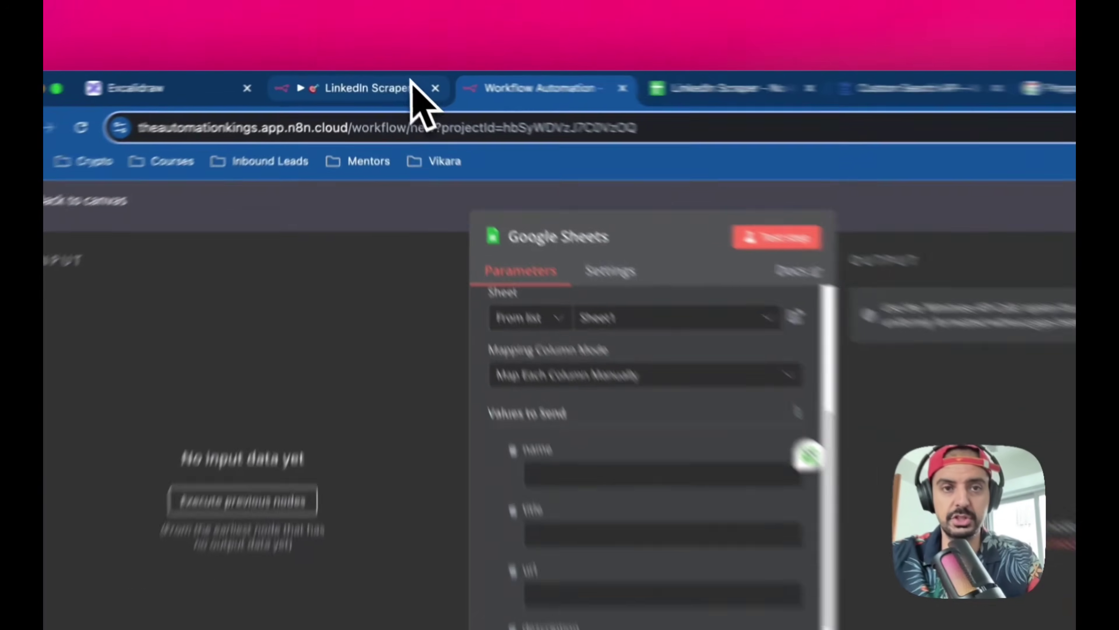
Open the Update Lead Sheet node in the finished workflow and examine its sheet settings and output fields
click(388, 83)
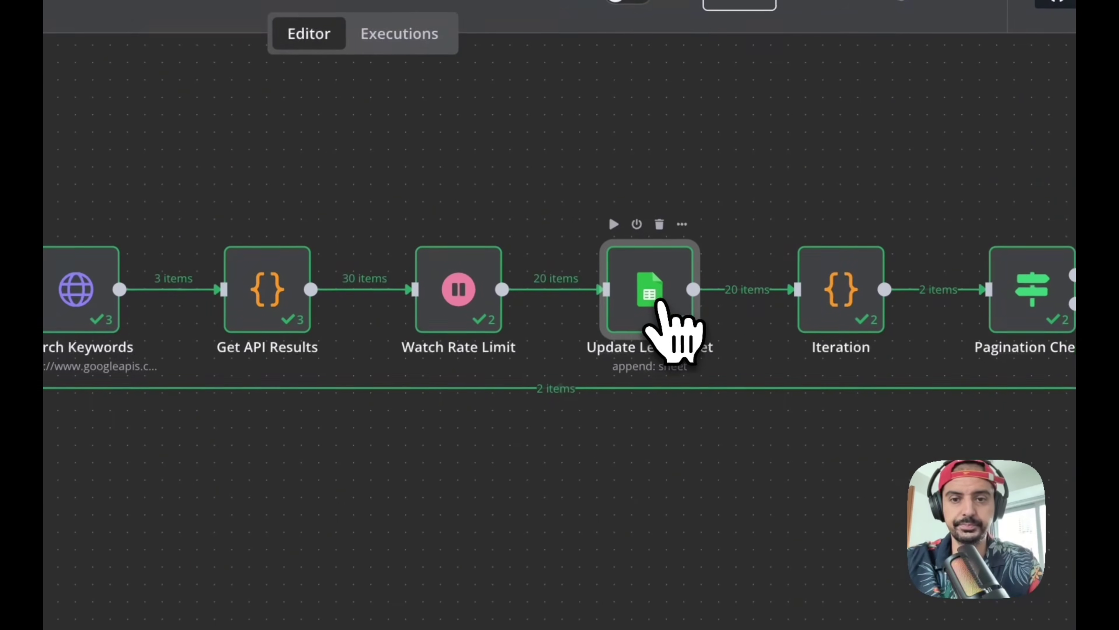
double_click(659, 309)
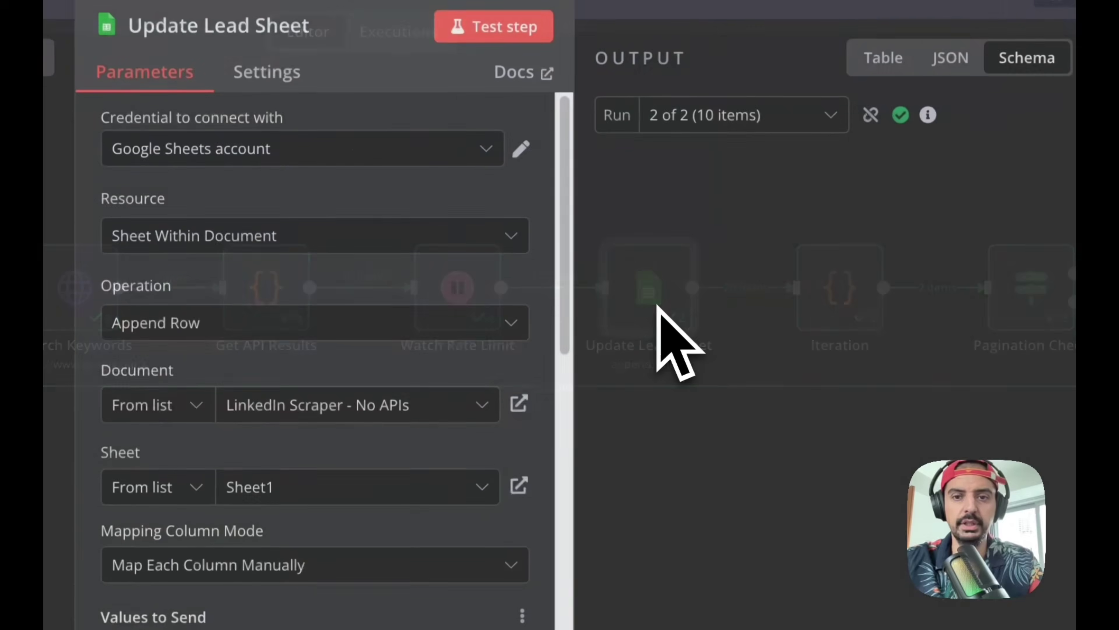
scroll(366, 380, down, 4)
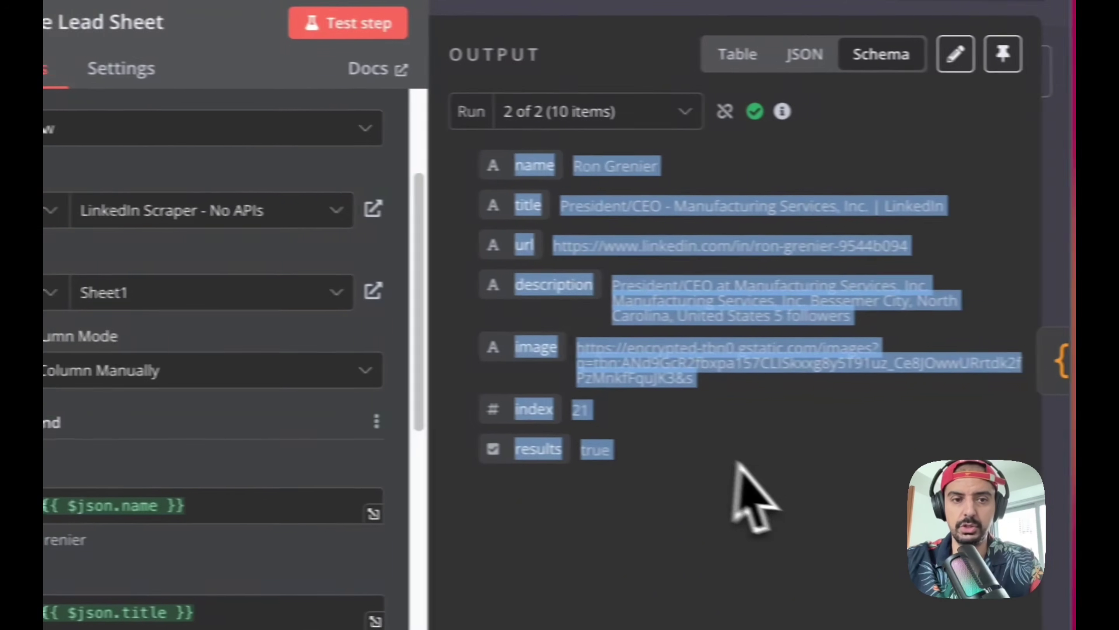
click(661, 441)
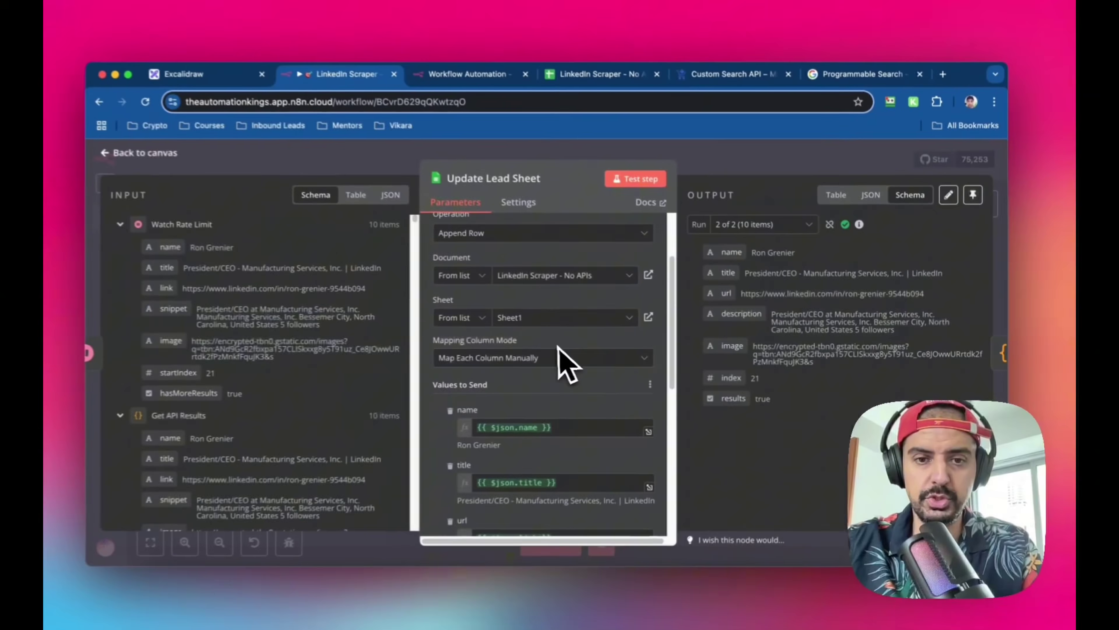
Compare the Update Lead Sheet node's column expressions for name, title, url, description and image with the Watch Rate Limit input fields
scroll(568, 396, down, 2)
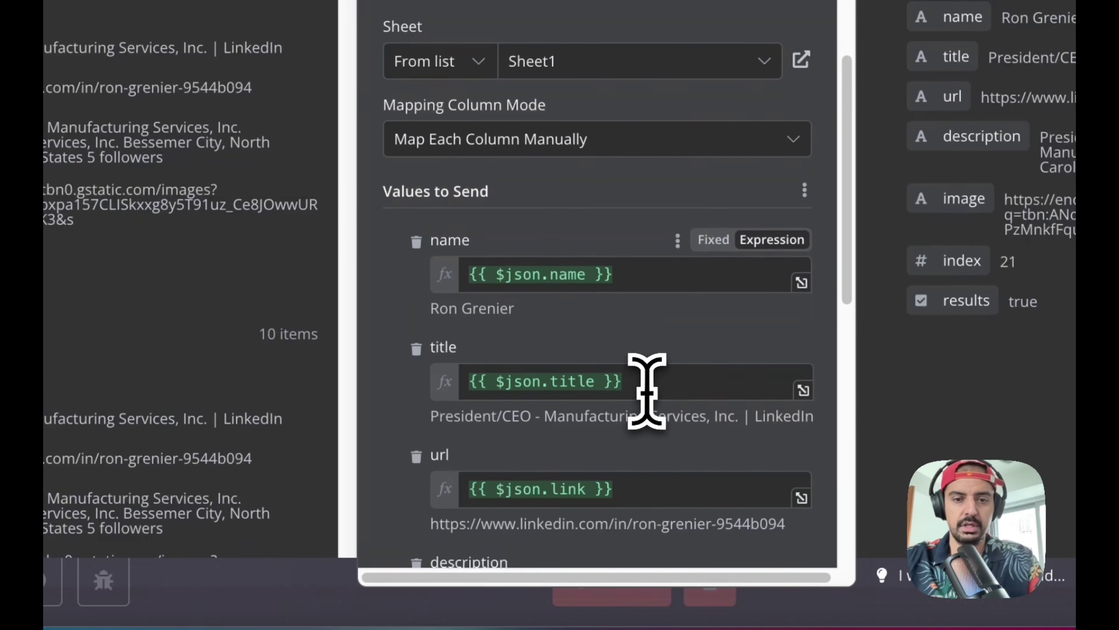
drag(470, 274, 480, 387)
click(582, 234)
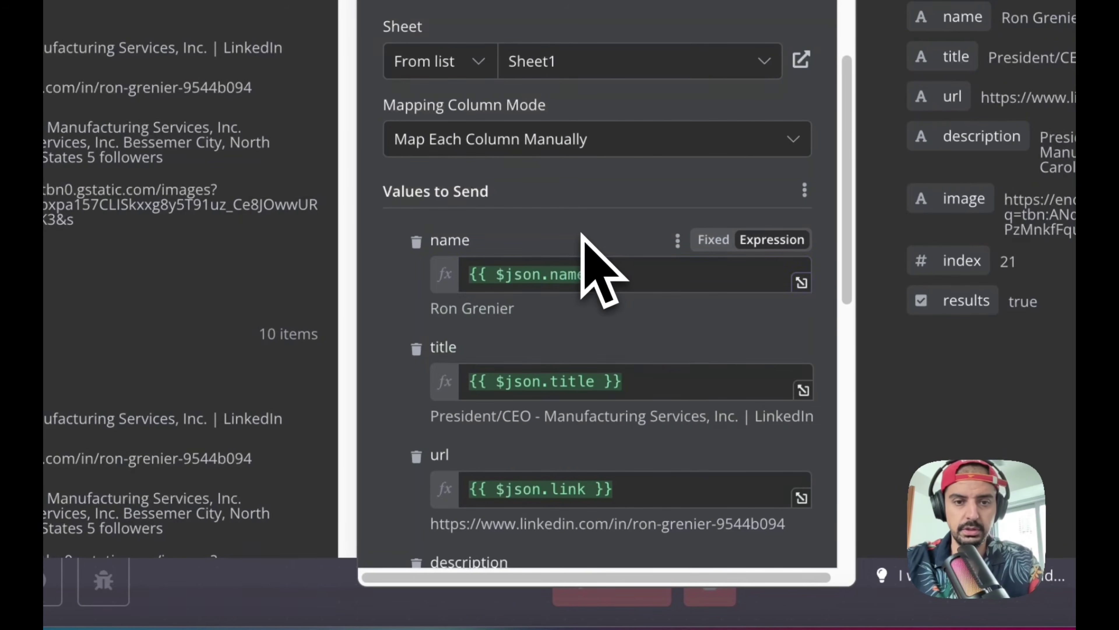
scroll(581, 235, down, 1)
scroll(582, 234, down, 3)
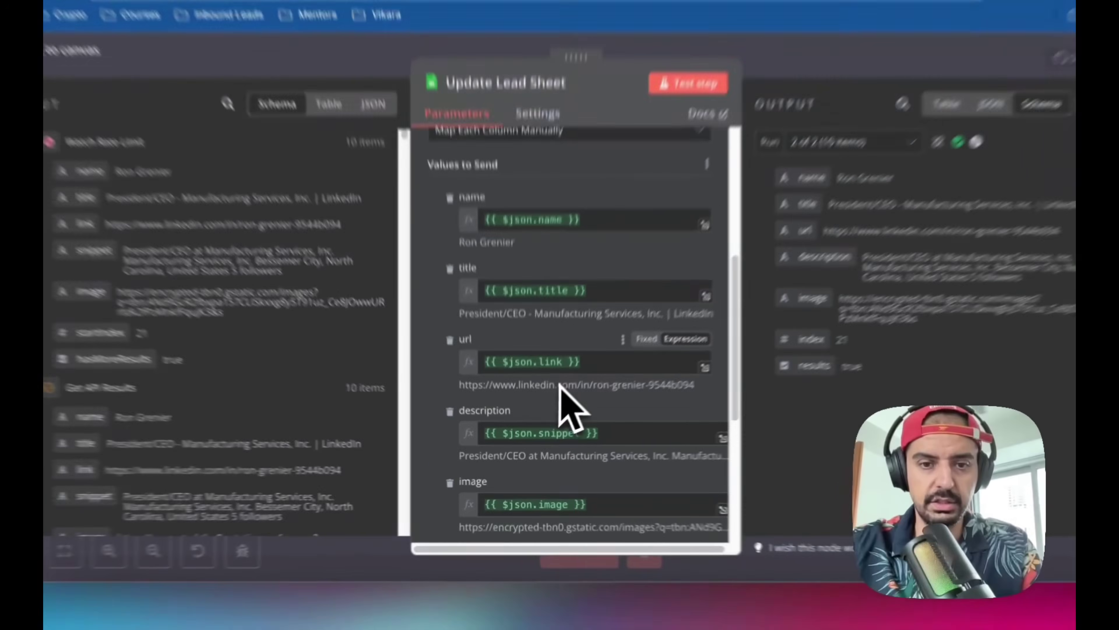
scroll(559, 384, down, 1)
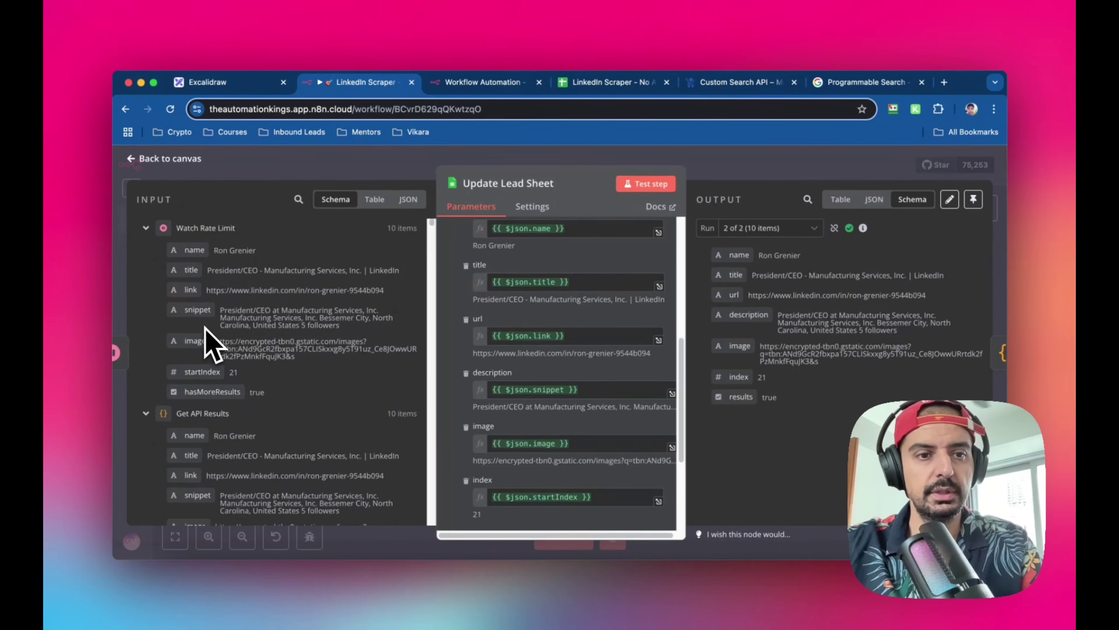
scroll(201, 329, down, 2)
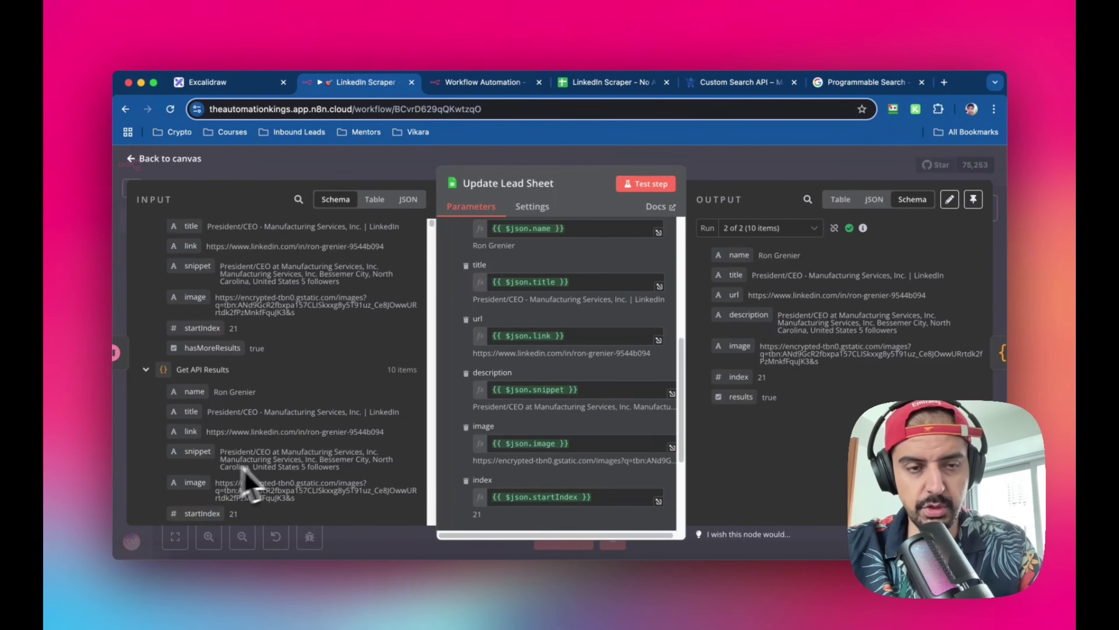
scroll(291, 440, up, 2)
scroll(563, 418, down, 2)
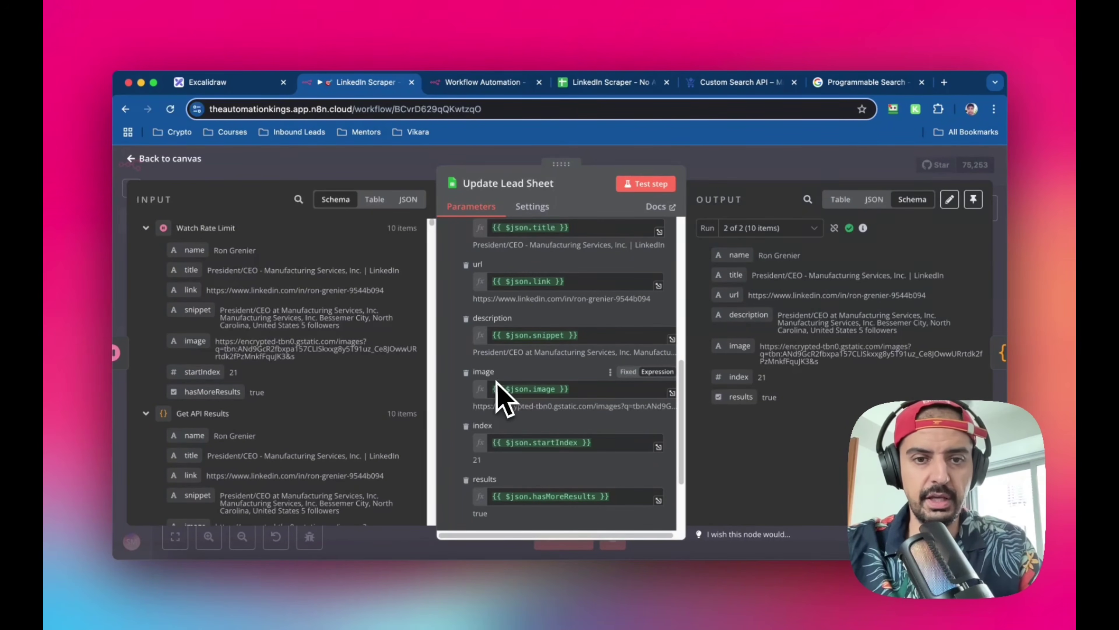
Demonstrate mapping the image input field to the image column, and check the index and results column mappings
drag(204, 352, 567, 360)
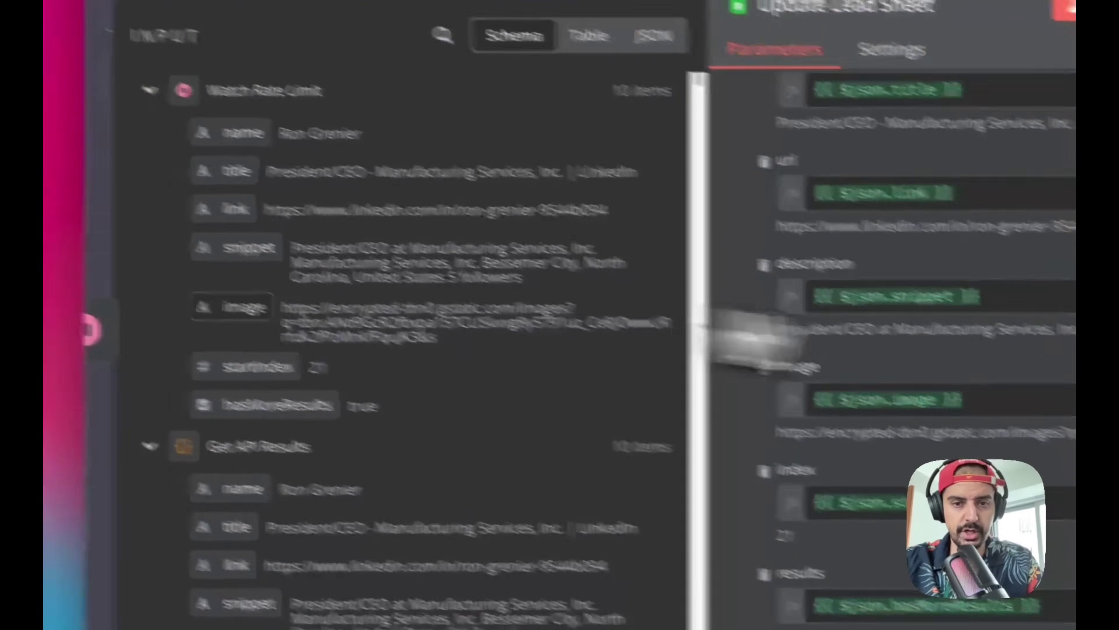
drag(663, 285, 658, 300)
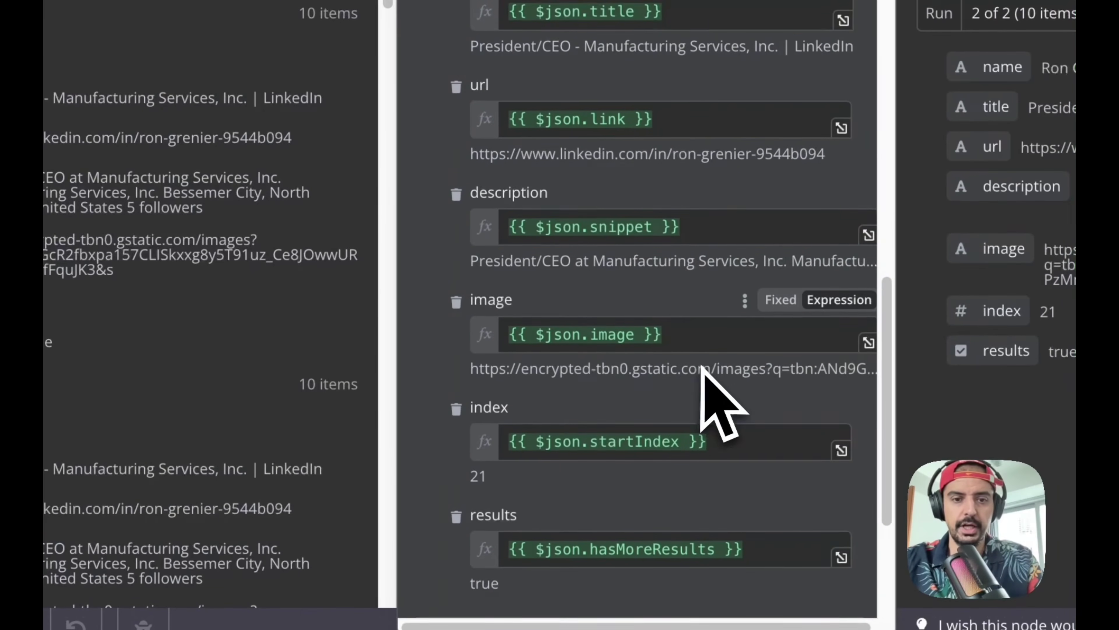
scroll(714, 384, down, 3)
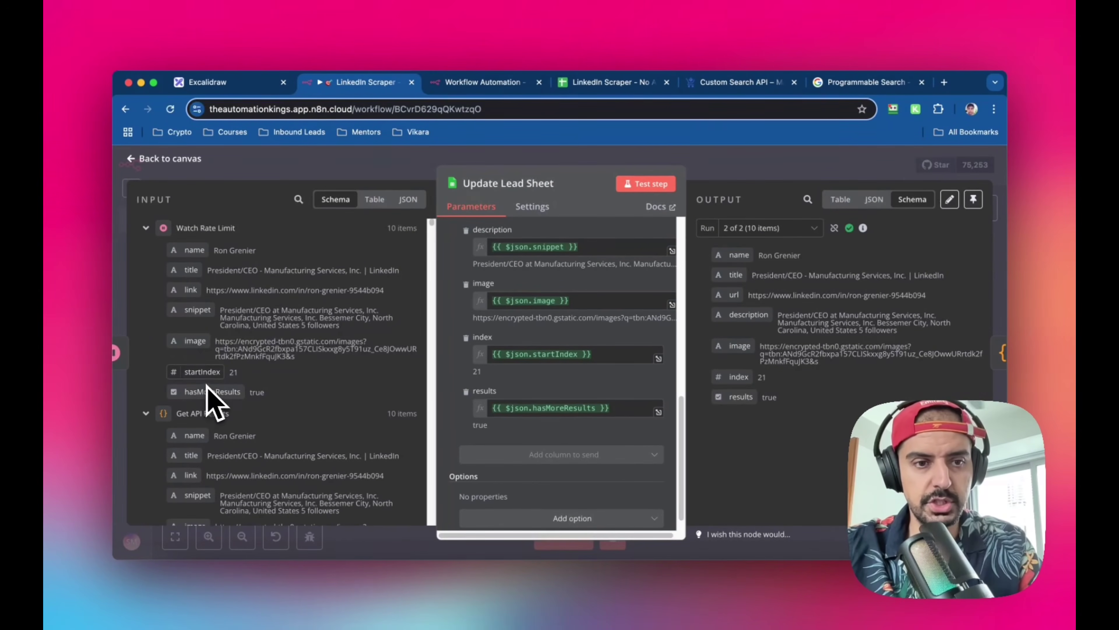
scroll(535, 397, down, 1)
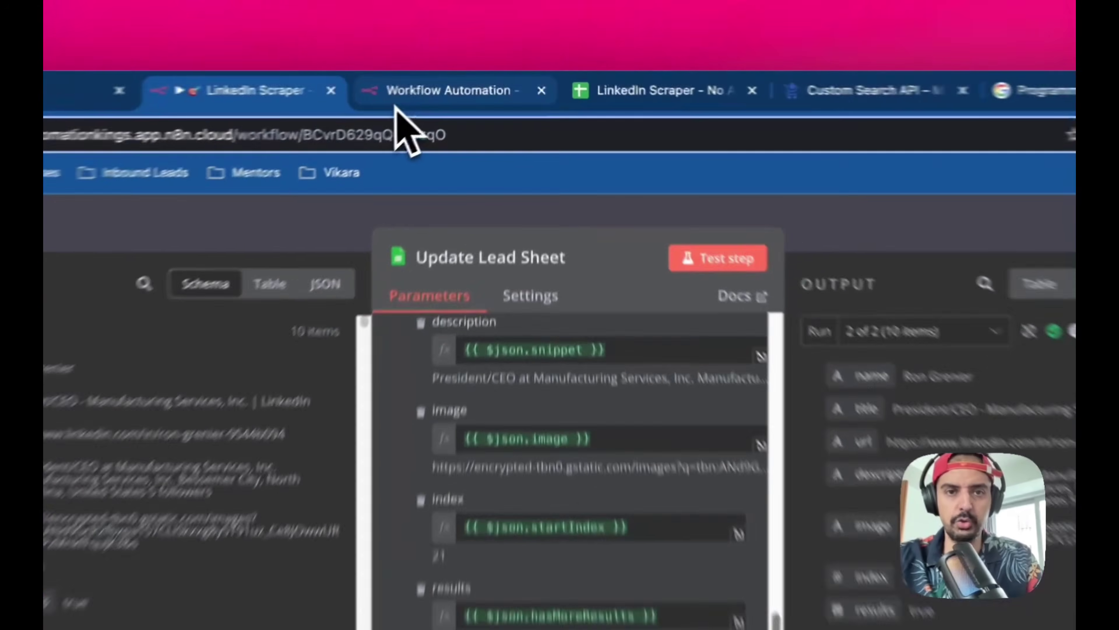
Check the new Google Sheets node's column fields against the headers and rows of the LinkedIn Scraper - No APIs spreadsheet
click(478, 83)
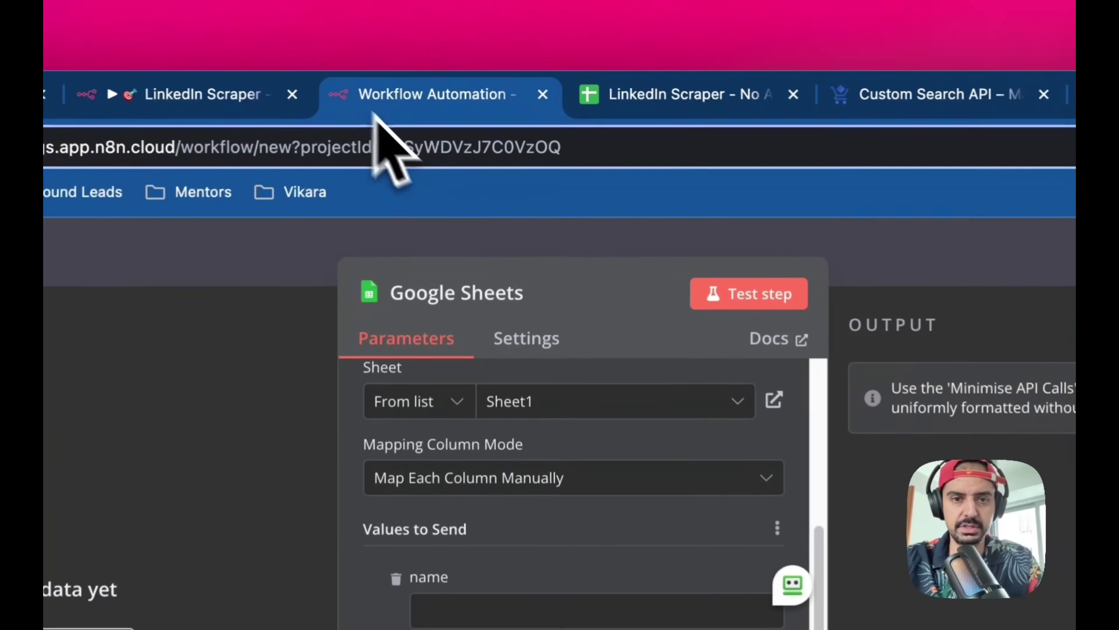
scroll(580, 382, down, 1)
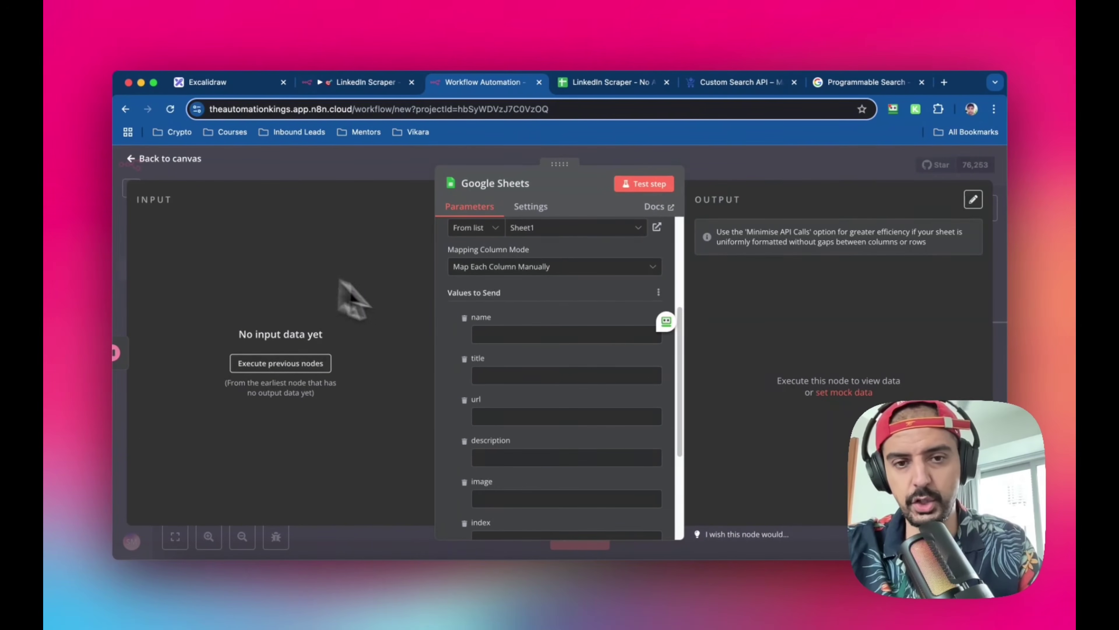
scroll(529, 412, down, 3)
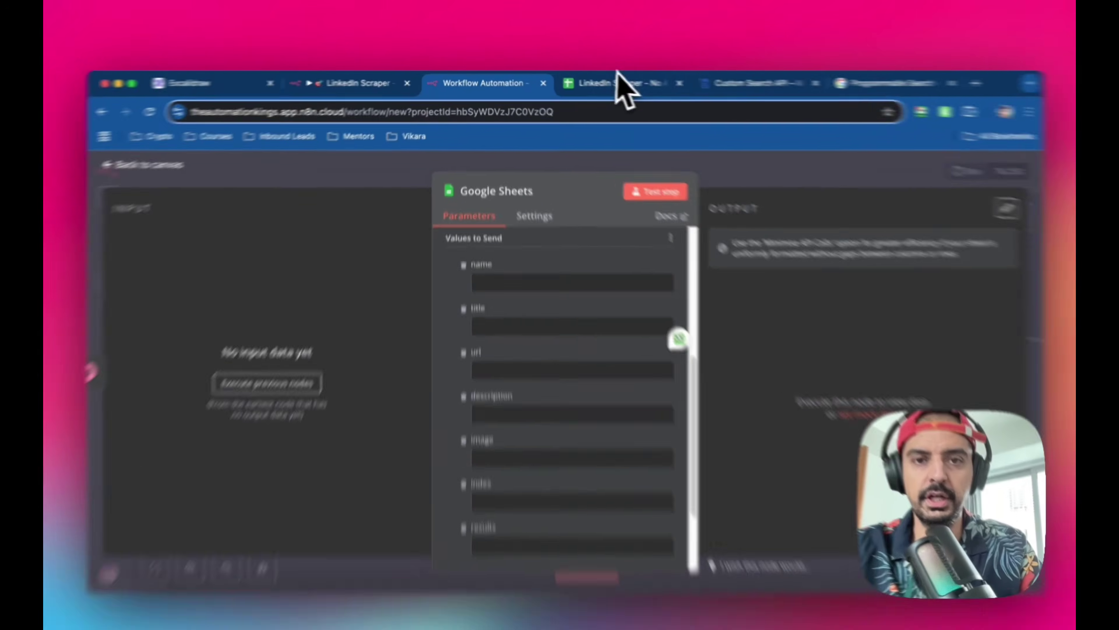
click(621, 84)
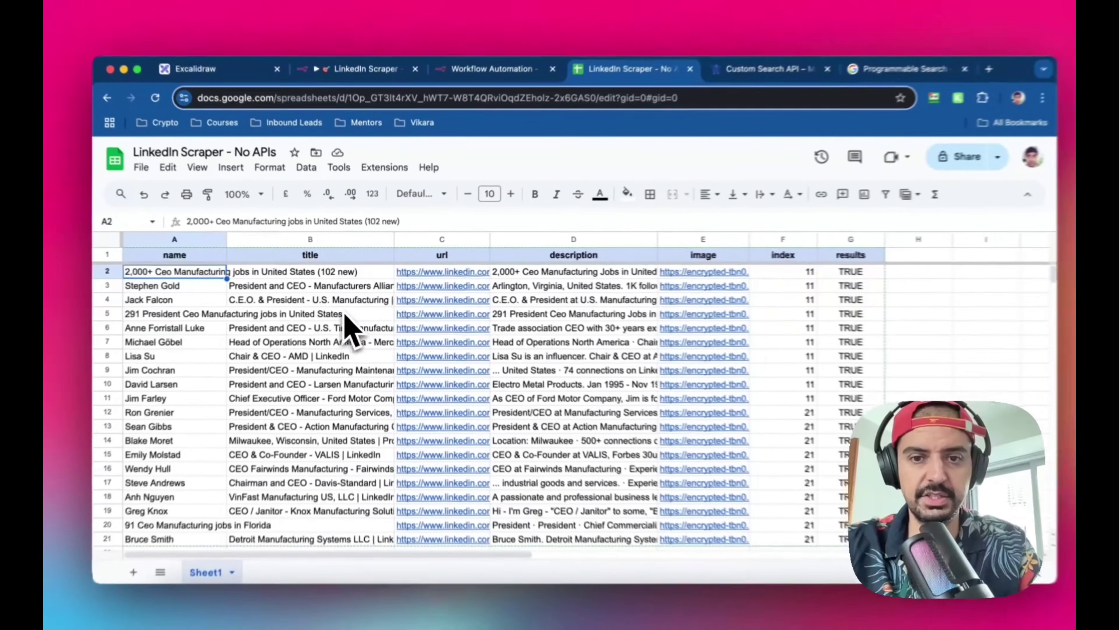
scroll(404, 313, down, 2)
scroll(404, 312, up, 2)
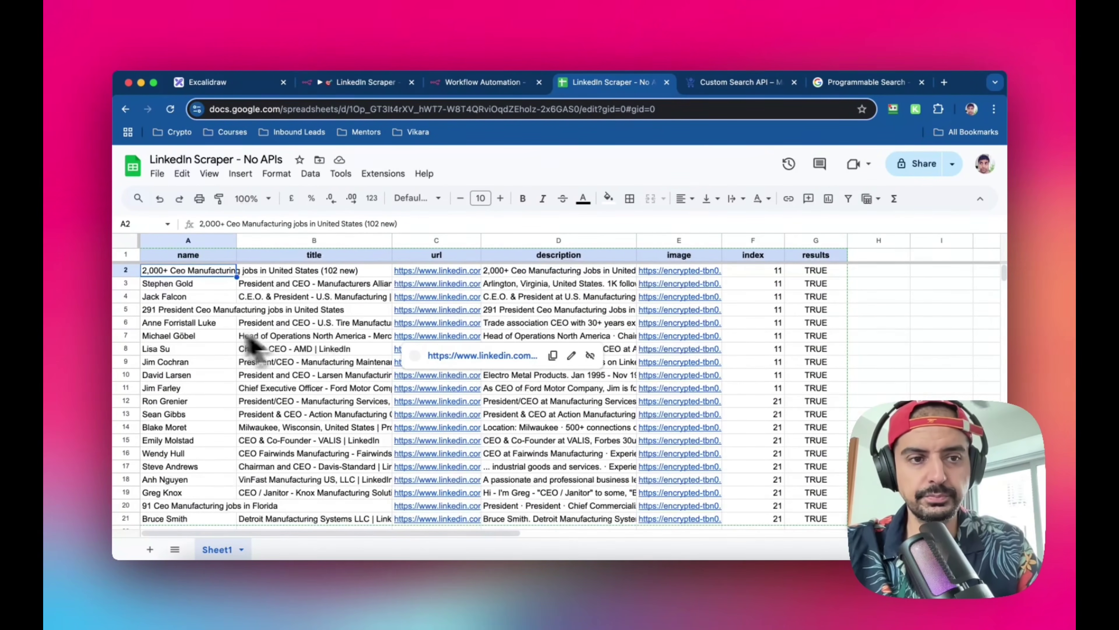
scroll(254, 346, down, 2)
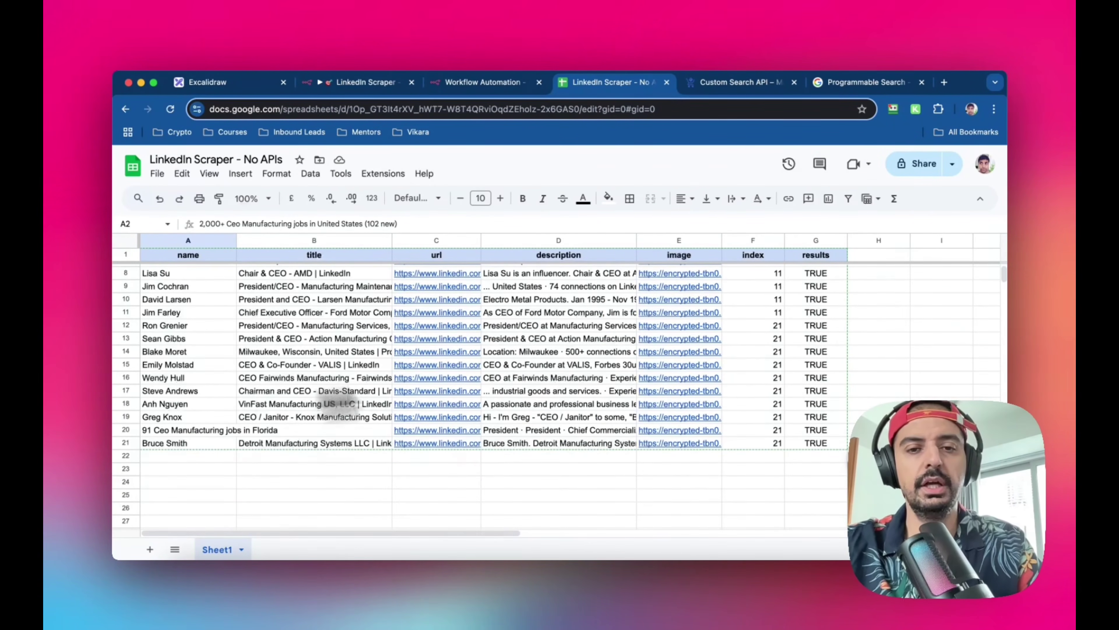
scroll(480, 329, up, 2)
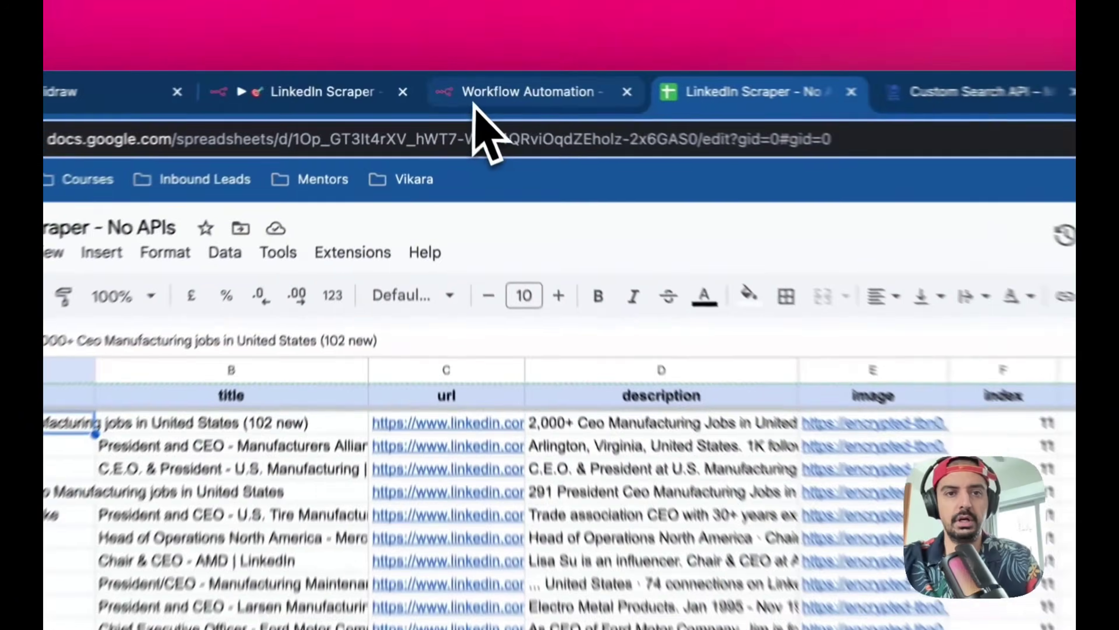
Close the Google Sheets node in the new workflow and switch to the finished LinkedIn Scraper workflow
click(482, 82)
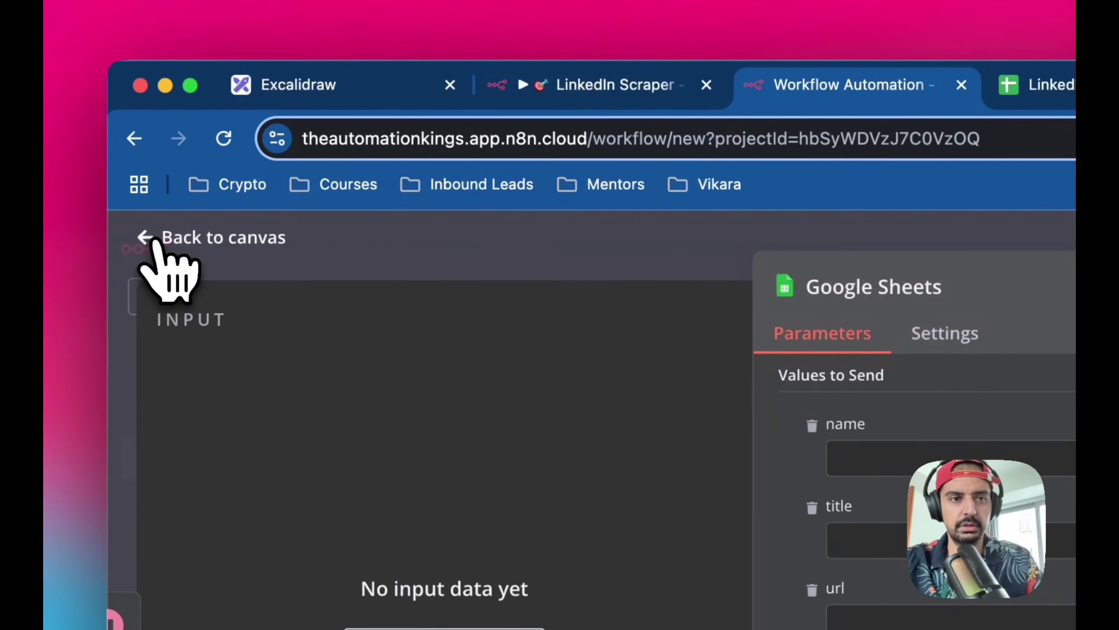
click(169, 262)
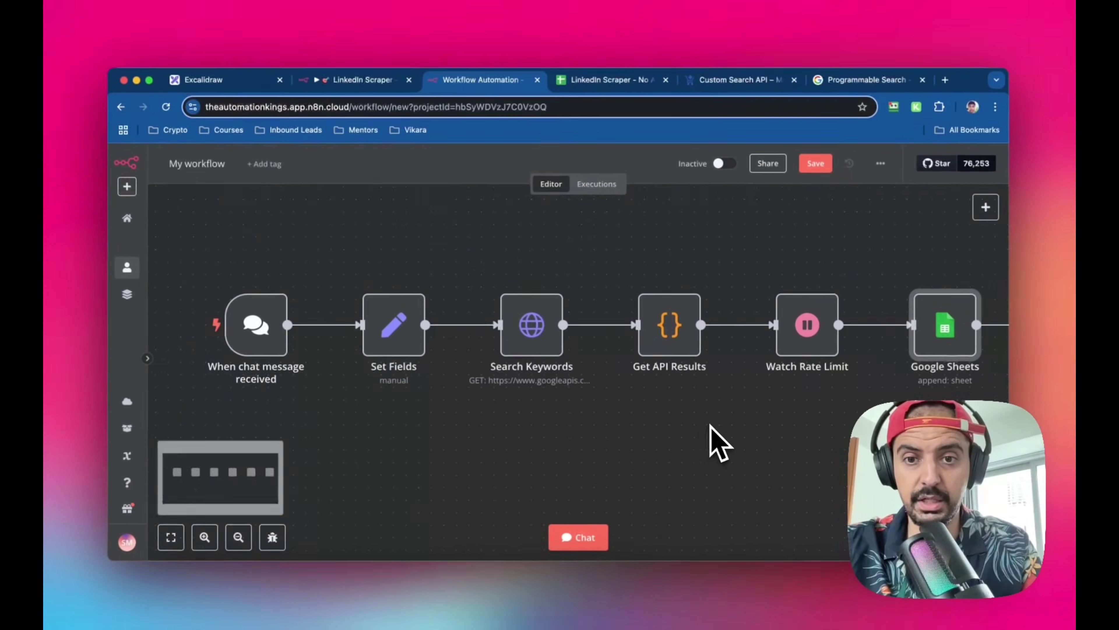
scroll(711, 425, right, 4)
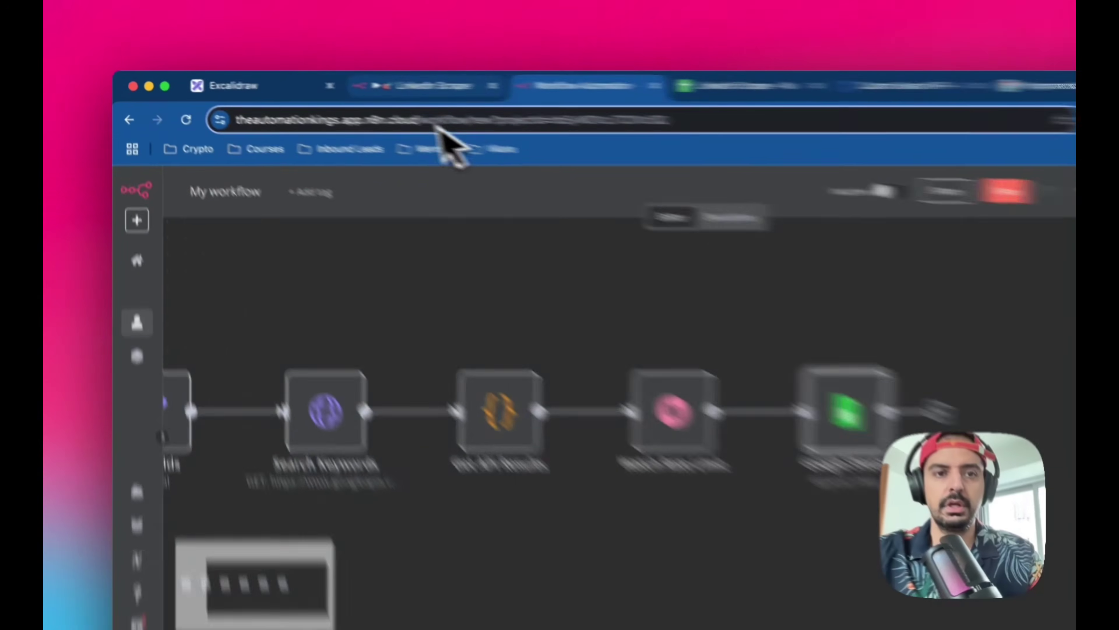
click(339, 83)
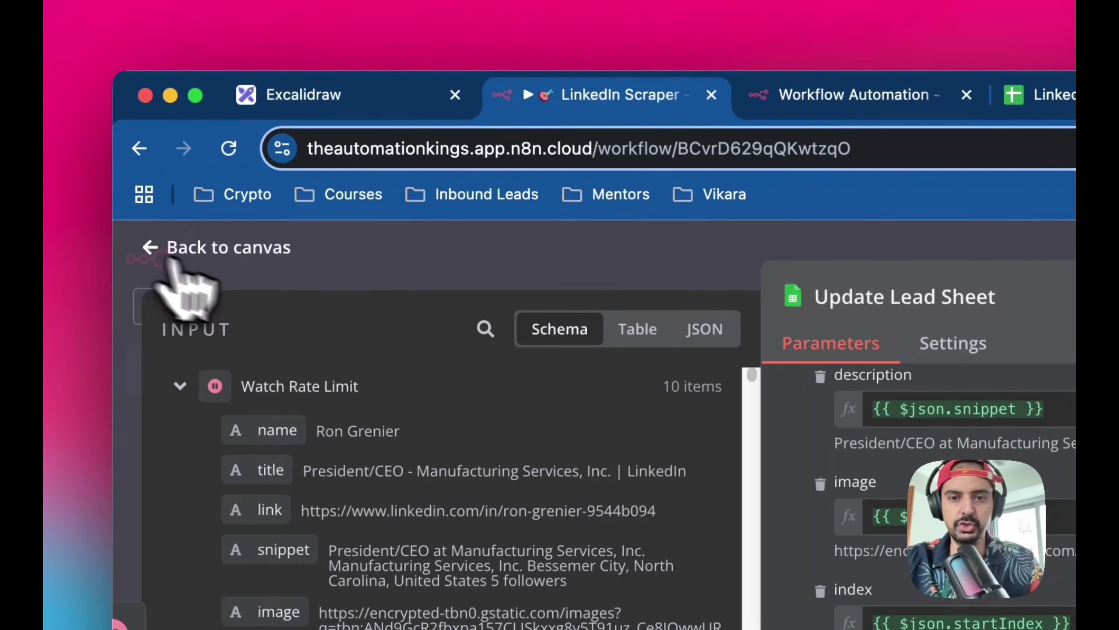
Open the finished workflow's Iteration node and review its full JavaScript code, from the pagination variables to the returned values
click(152, 247)
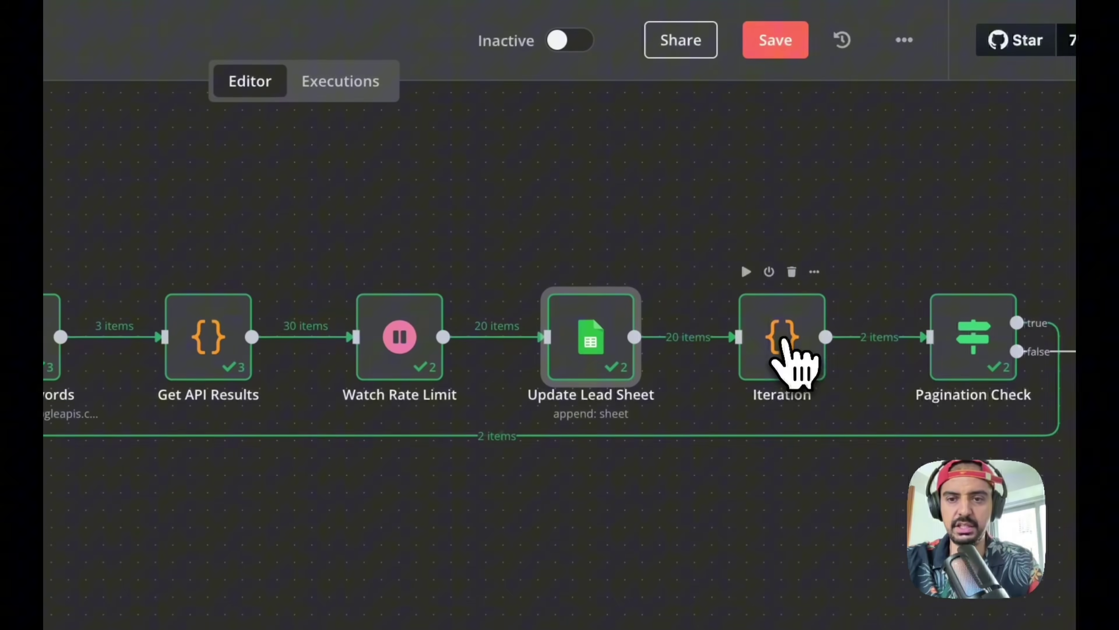
click(782, 340)
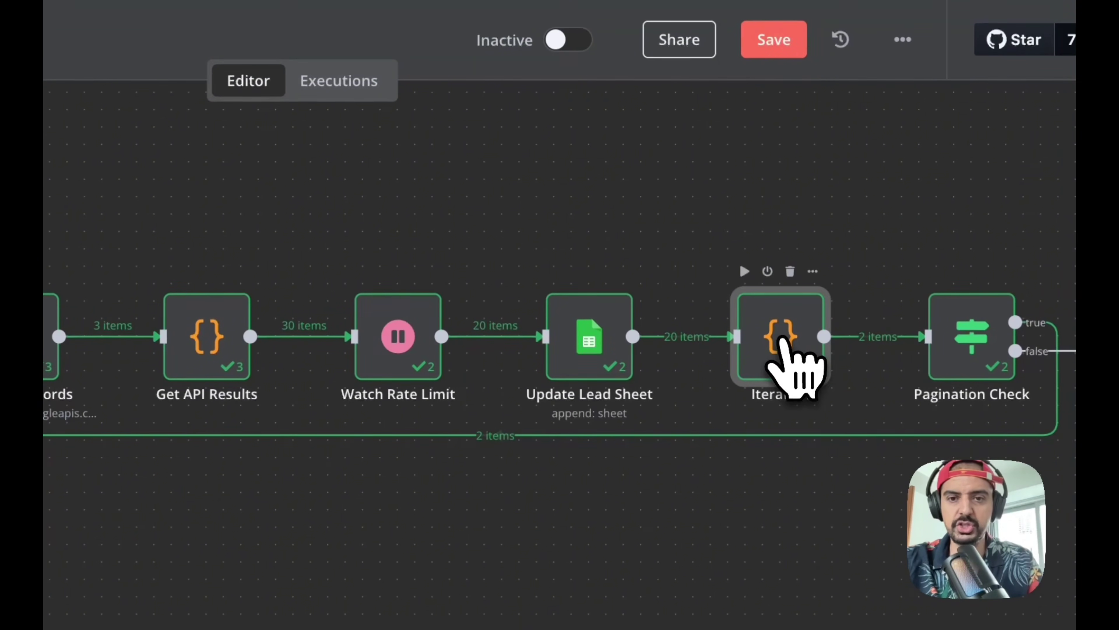
double_click(784, 340)
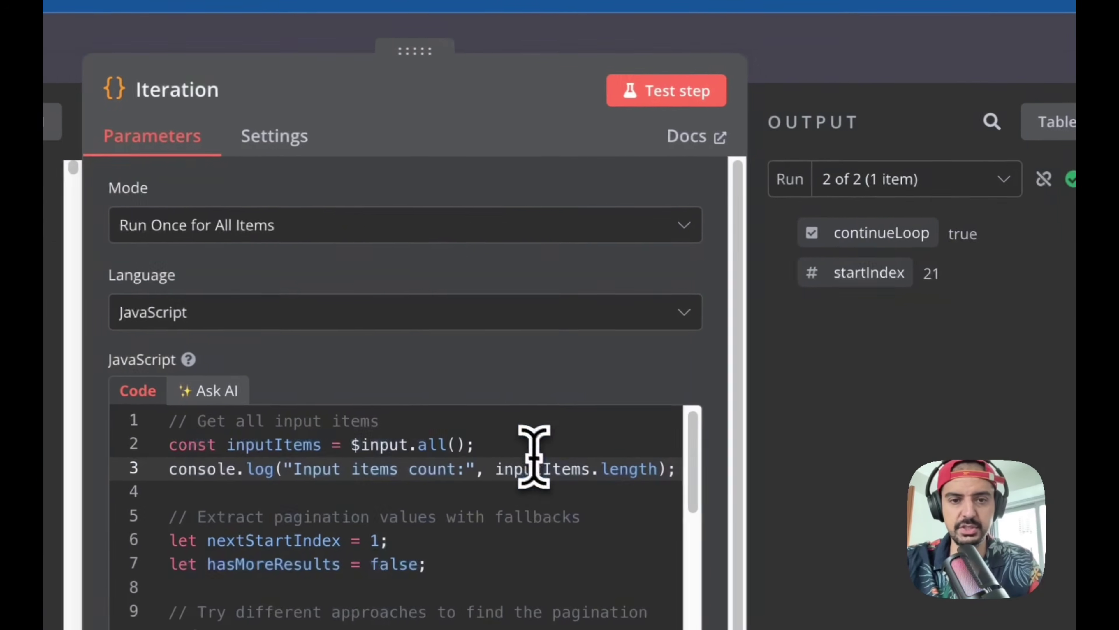
scroll(546, 454, down, 1)
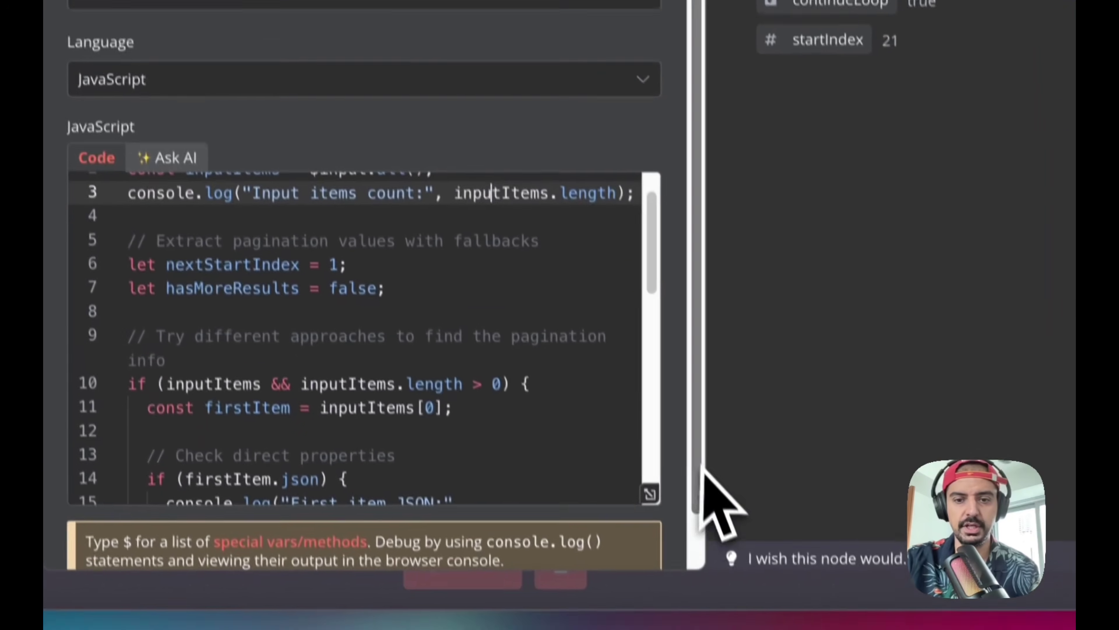
click(650, 493)
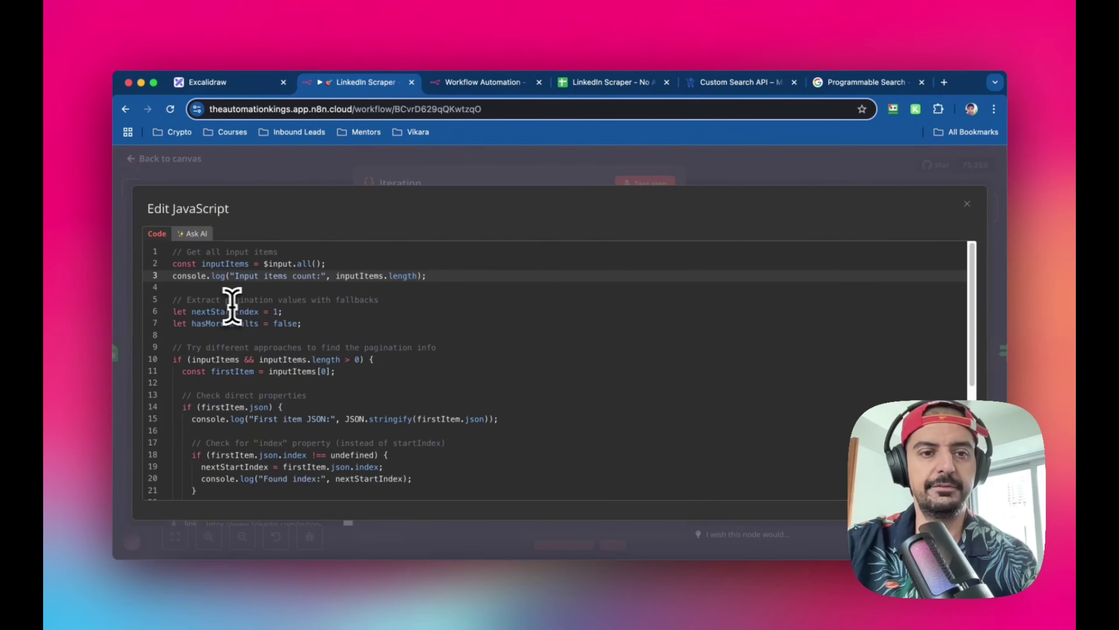
scroll(325, 309, down, 3)
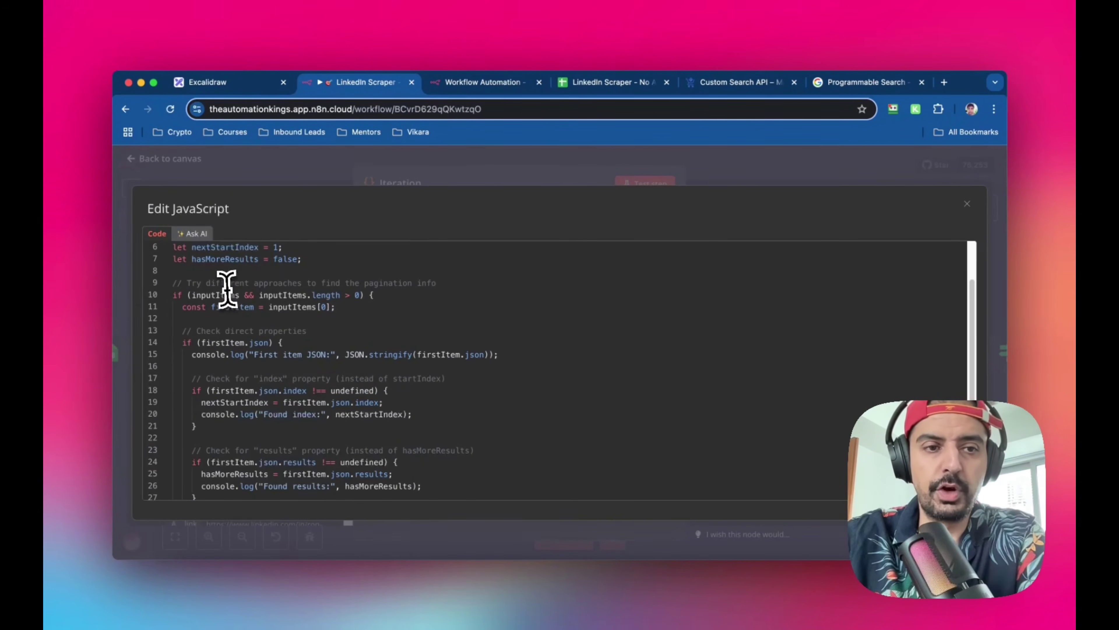
scroll(227, 289, up, 1)
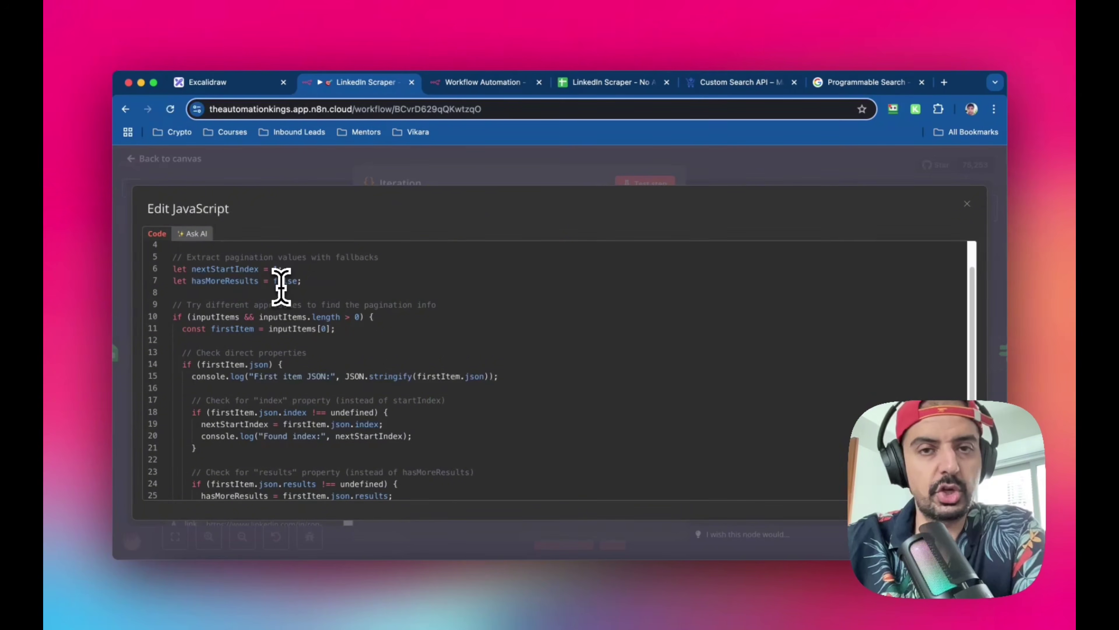
scroll(318, 300, down, 5)
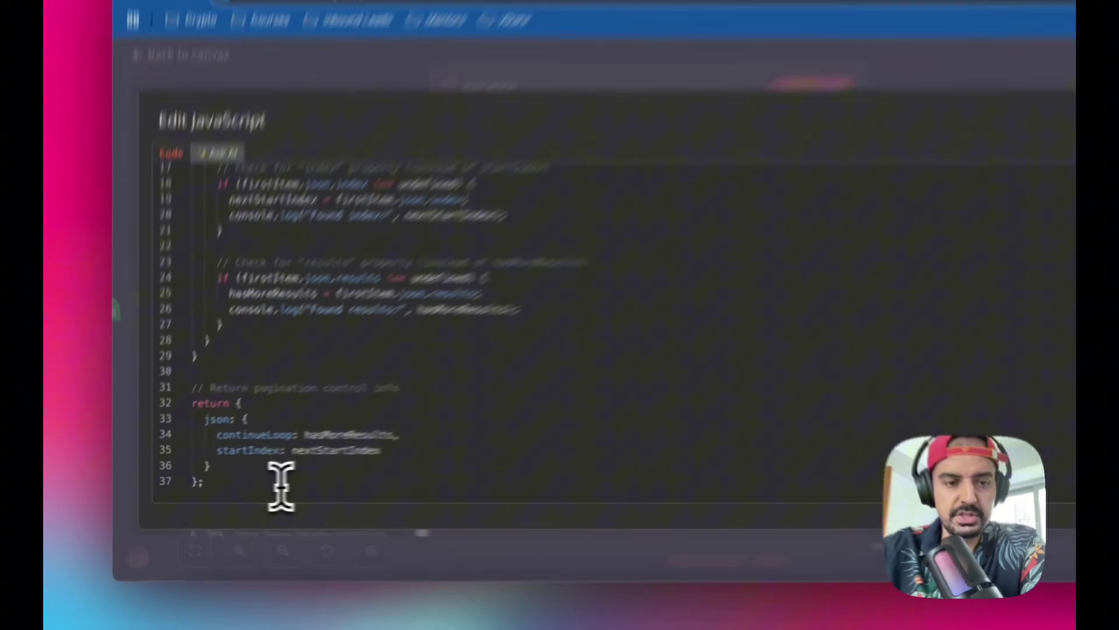
Copy the Iteration node's entire JavaScript code and close the enlarged code editor
drag(245, 485, 161, 335)
drag(212, 181, 225, 13)
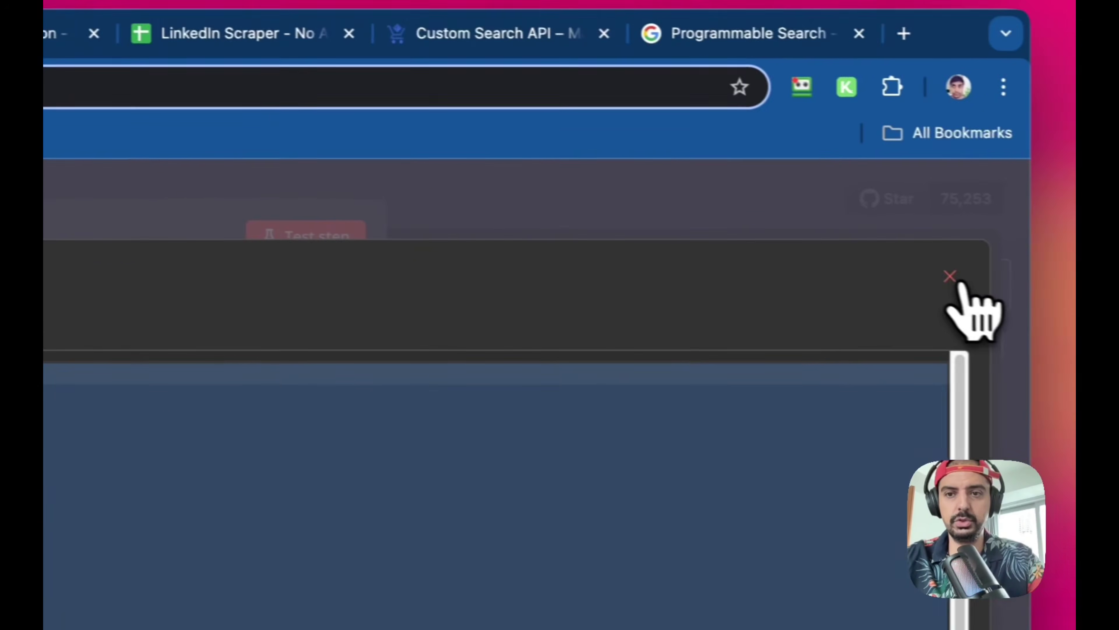
click(950, 277)
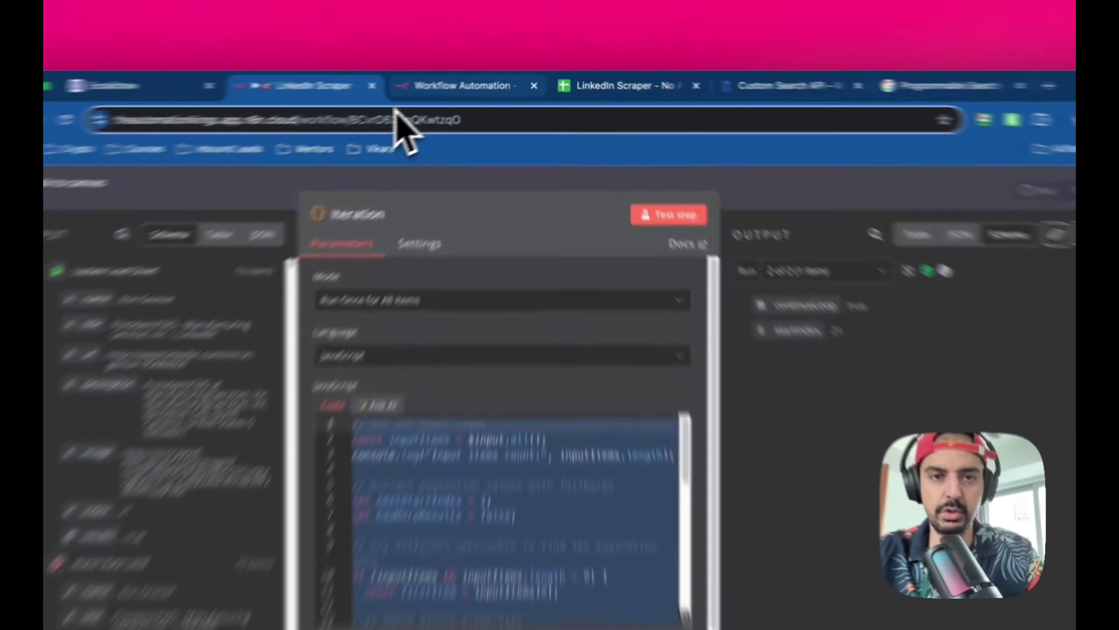
Add a Code node after the Google Sheets node in the new workflow and rename it Iteration
click(468, 82)
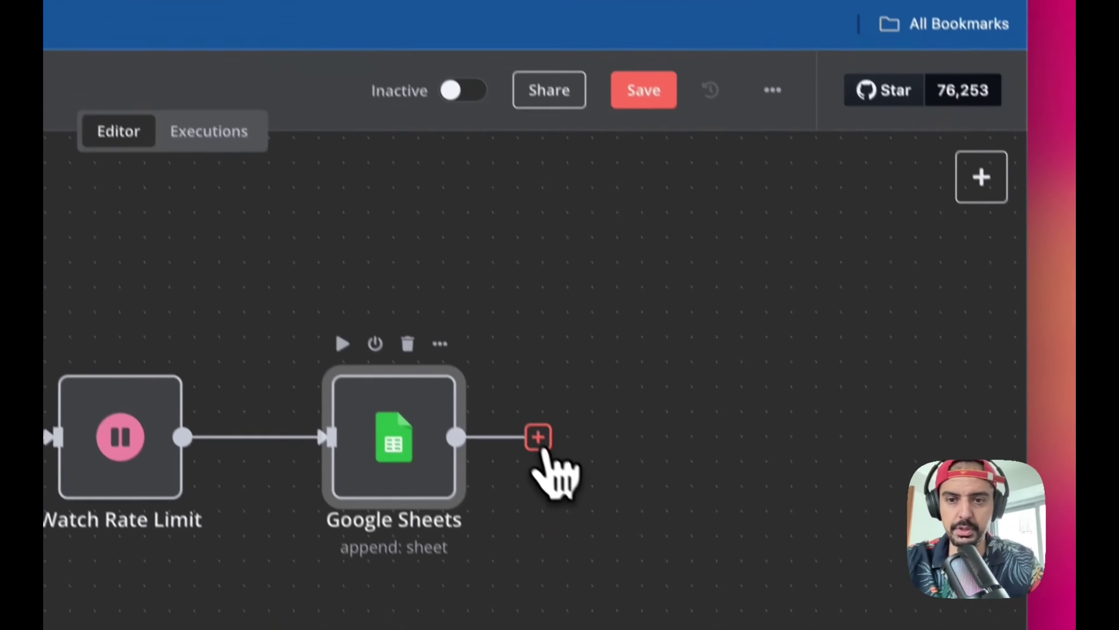
click(539, 439)
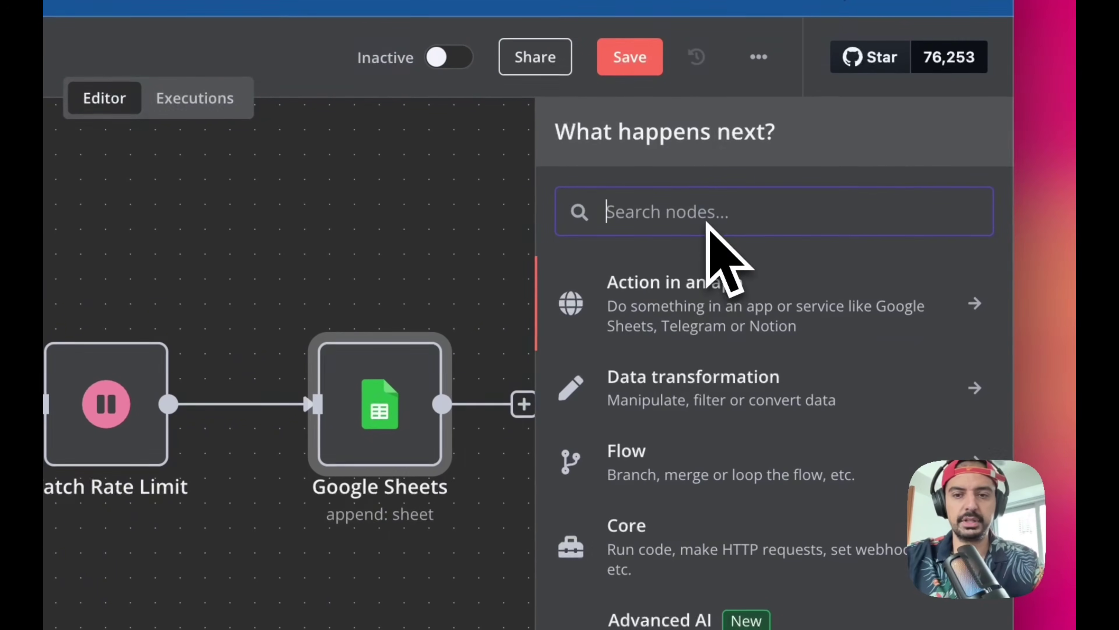
text(code)
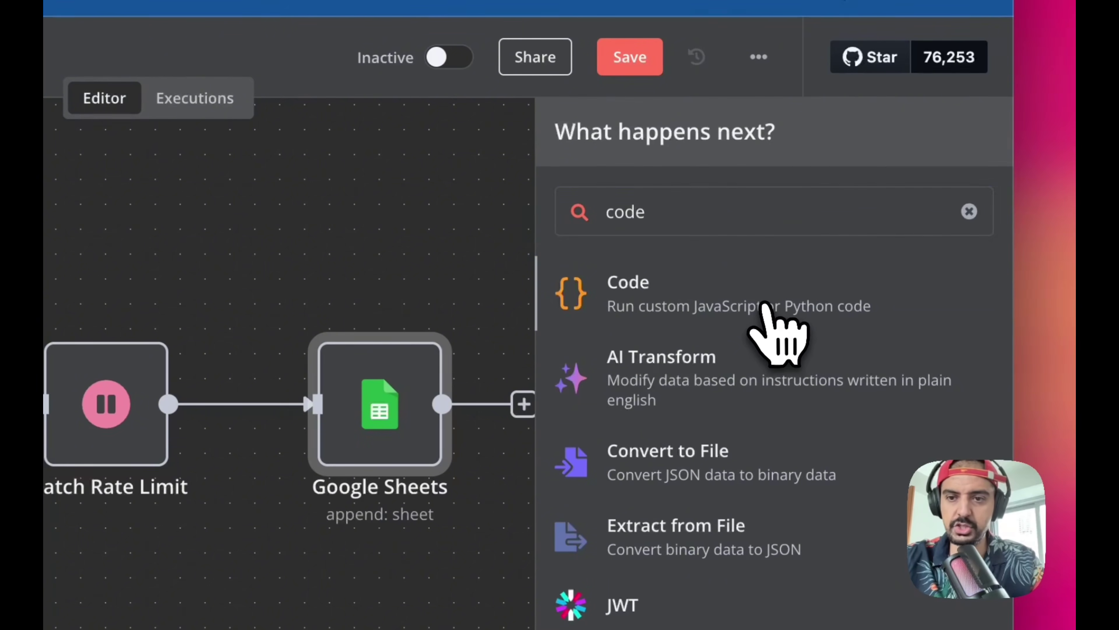
click(769, 310)
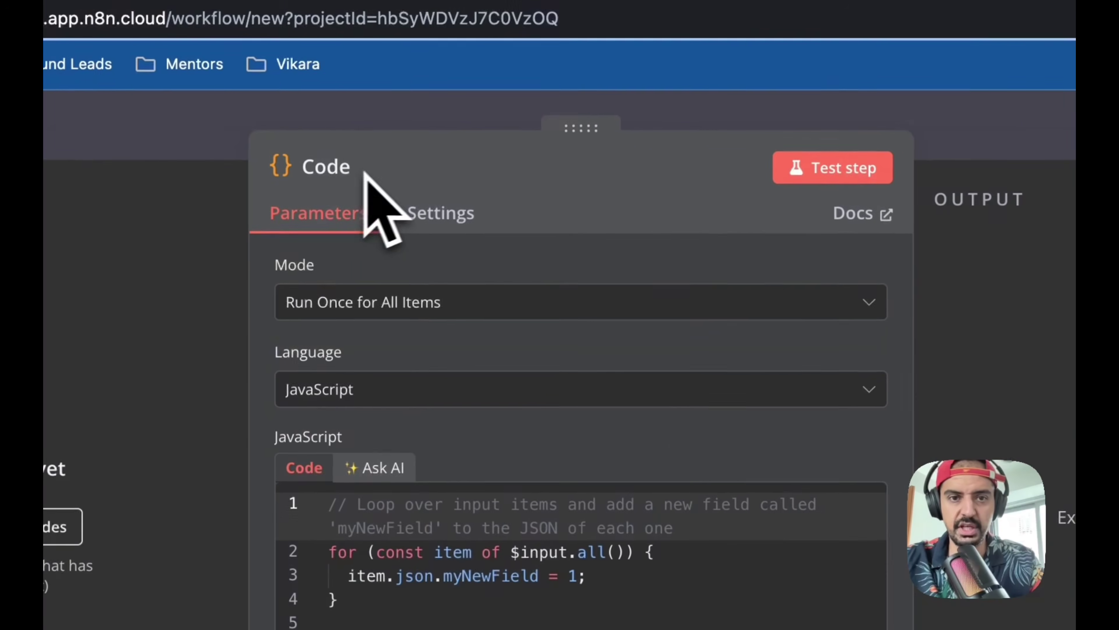
click(364, 169)
double_click(398, 158)
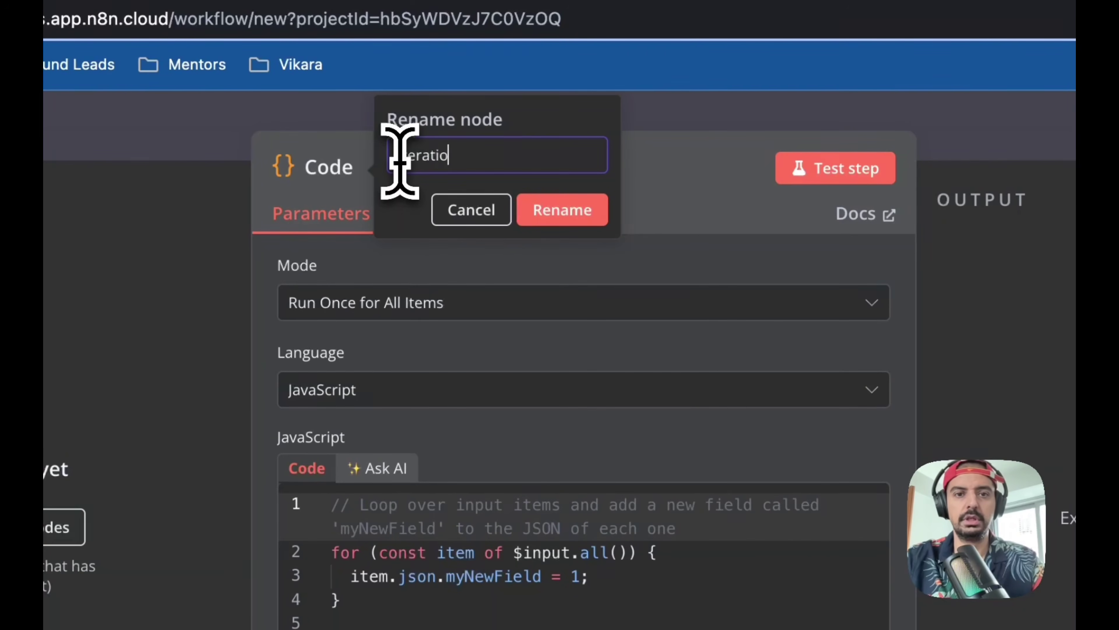
text(Iteration)
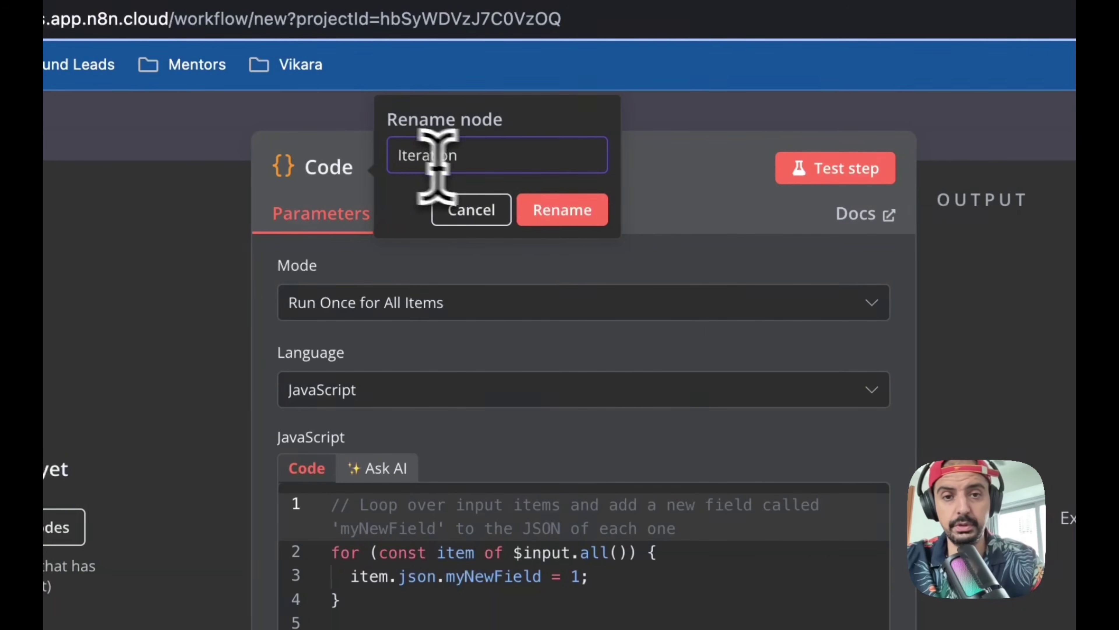
click(556, 208)
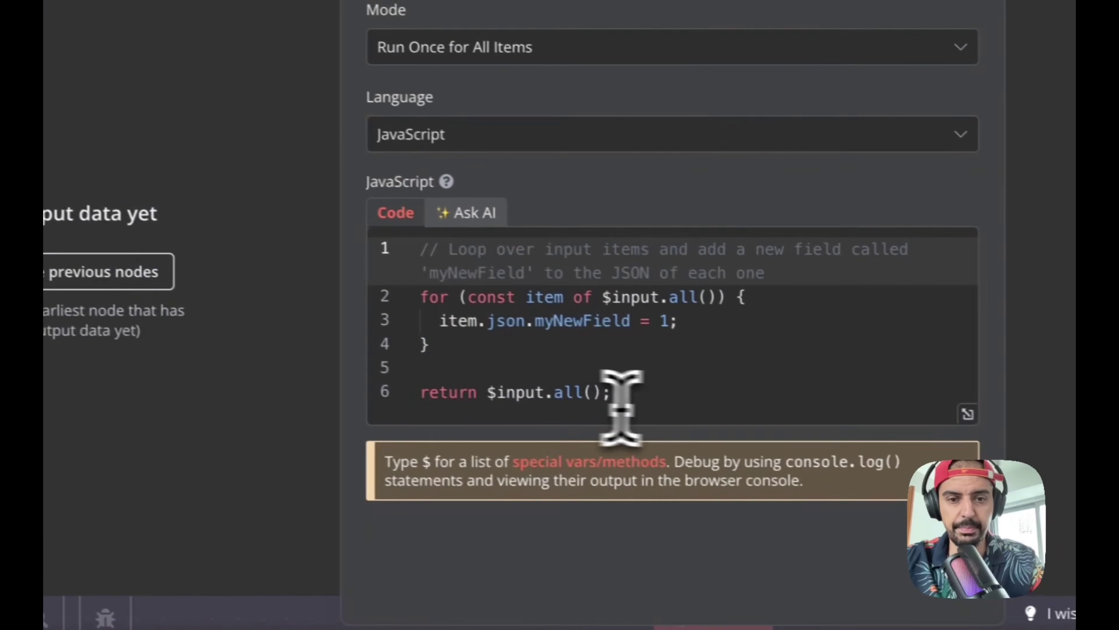
Replace the default JavaScript in the new Iteration node with the copied pagination code and return to the canvas
drag(518, 627, 208, 456)
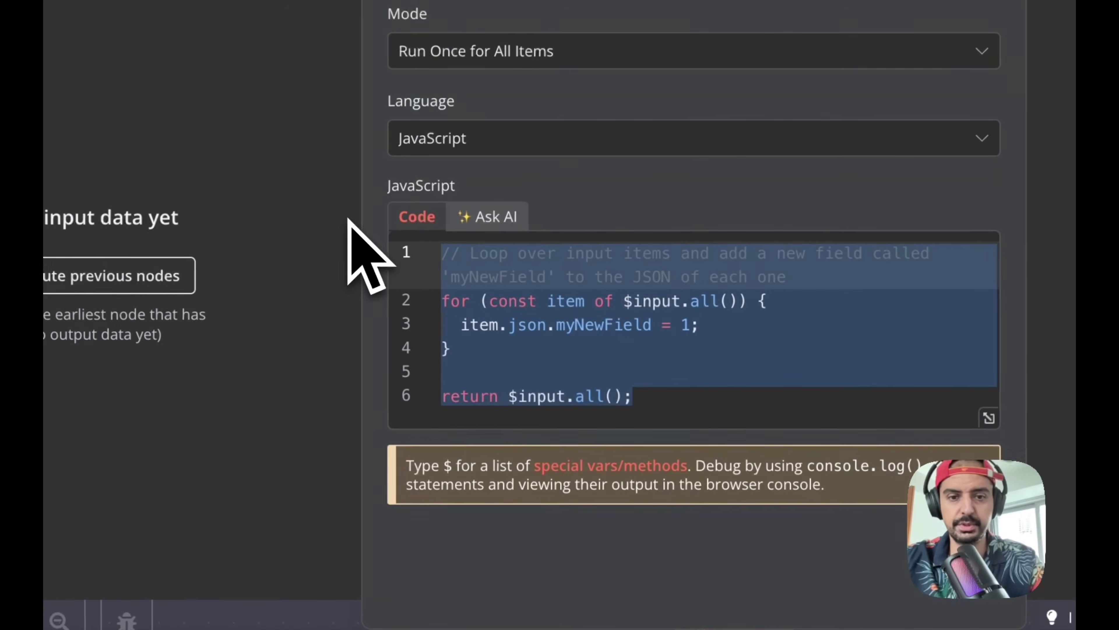
key(BackSpace)
key(ctrl+v)
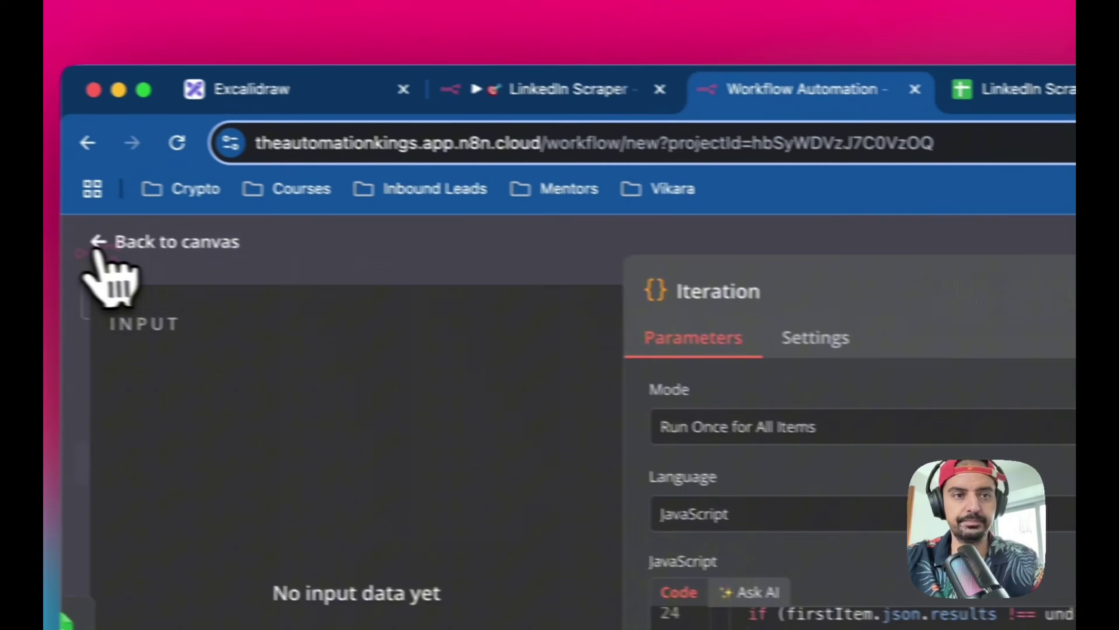
click(99, 244)
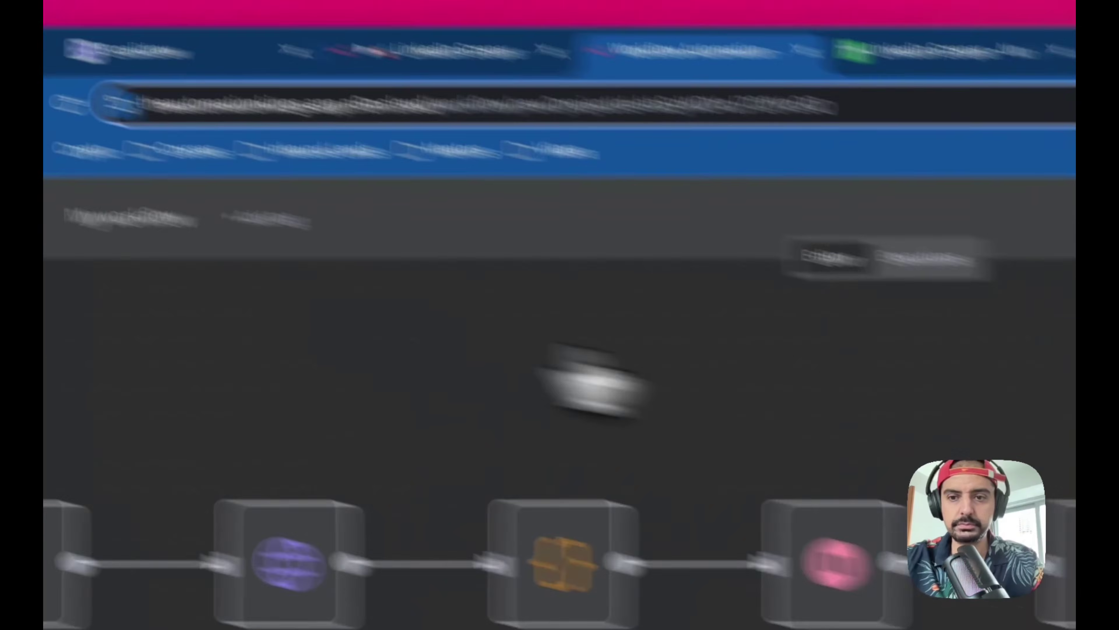
Add an If node after the Iteration node in the new workflow
click(797, 418)
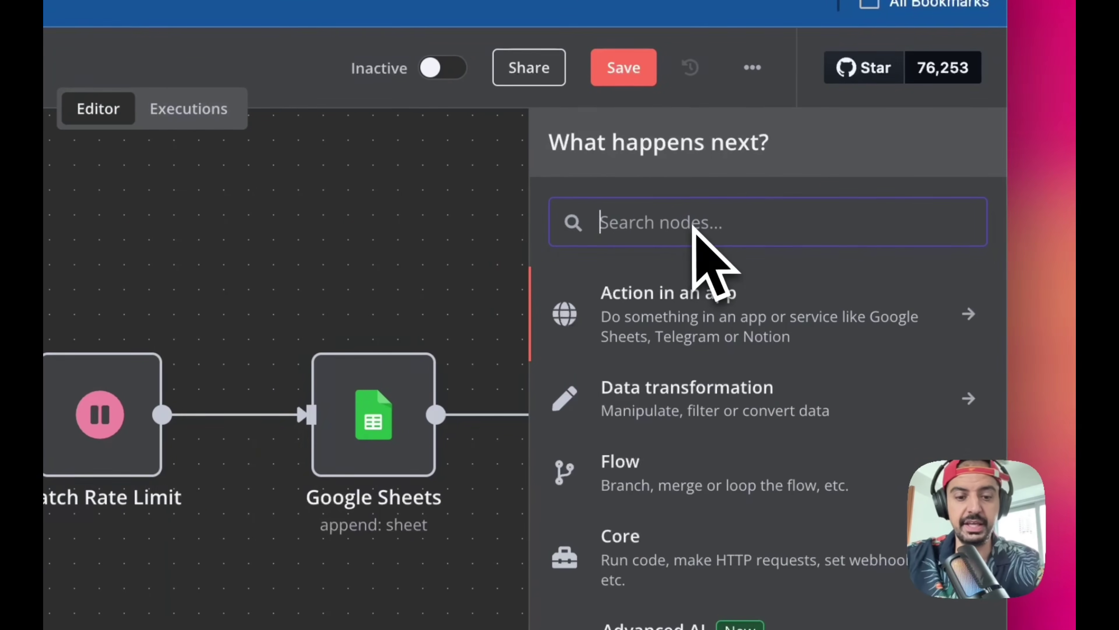
text(if)
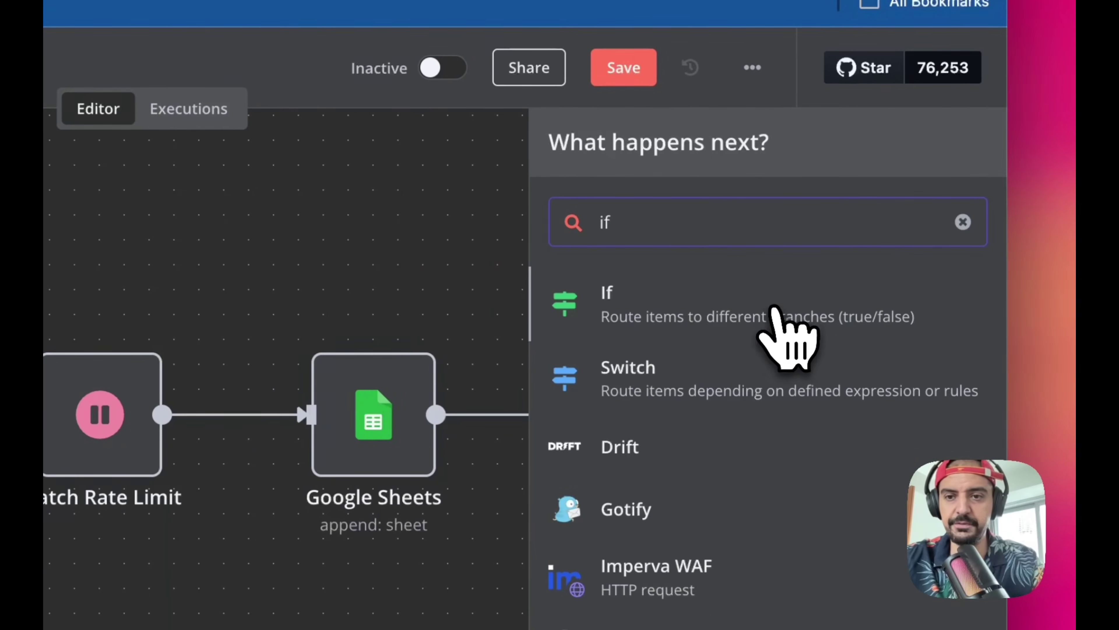
click(690, 317)
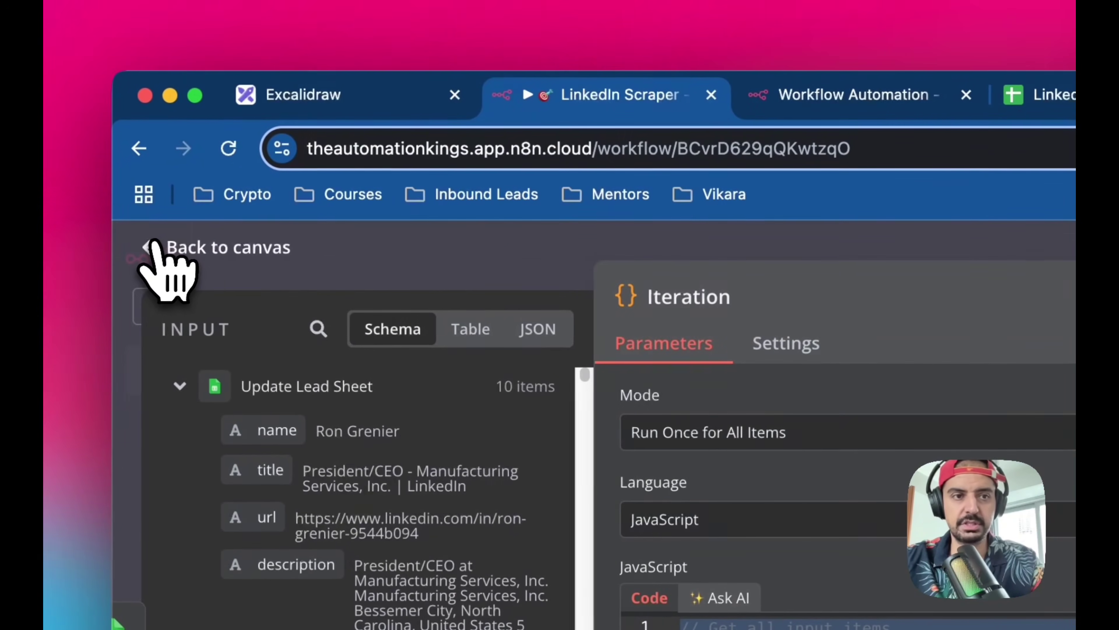
Examine the finished workflow's Pagination Check condition and check it against the index and results columns of the LinkedIn Scraper spreadsheet
click(135, 244)
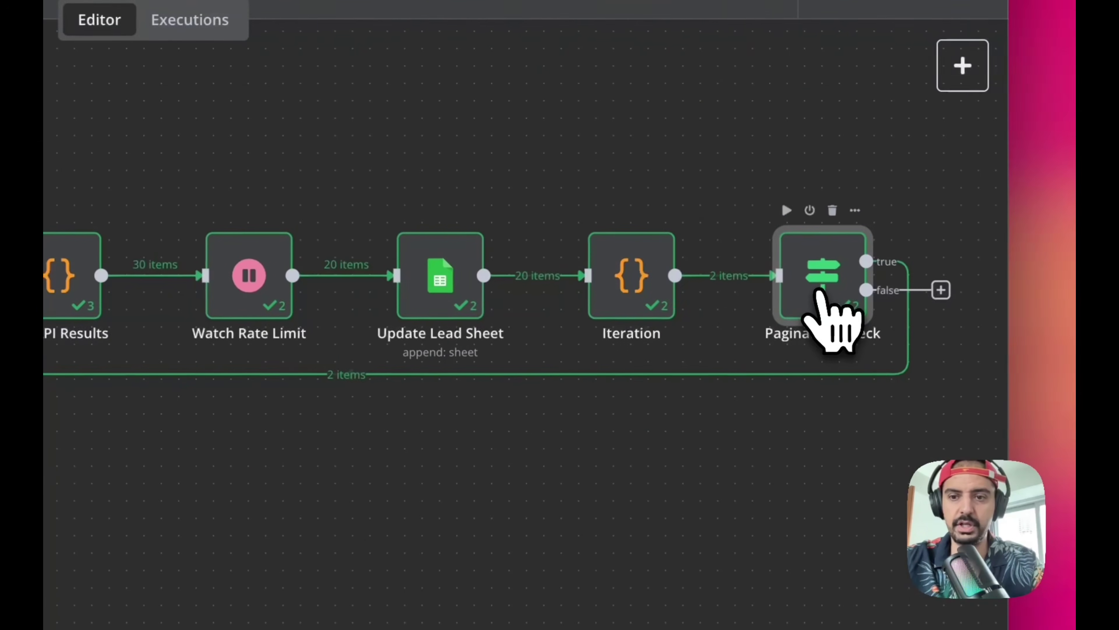
double_click(952, 348)
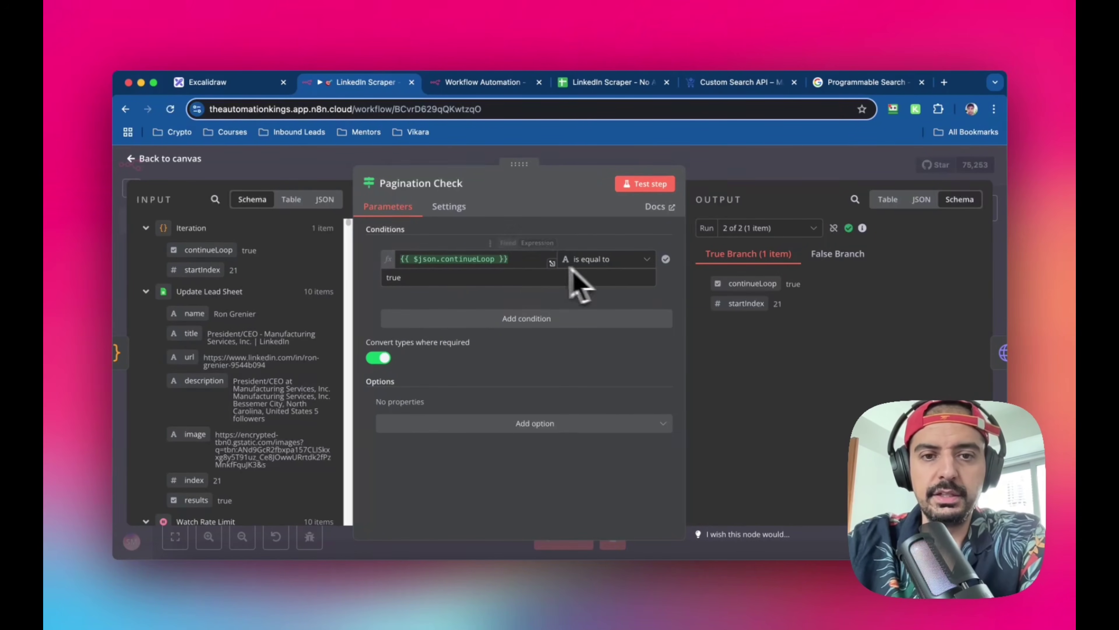
click(607, 88)
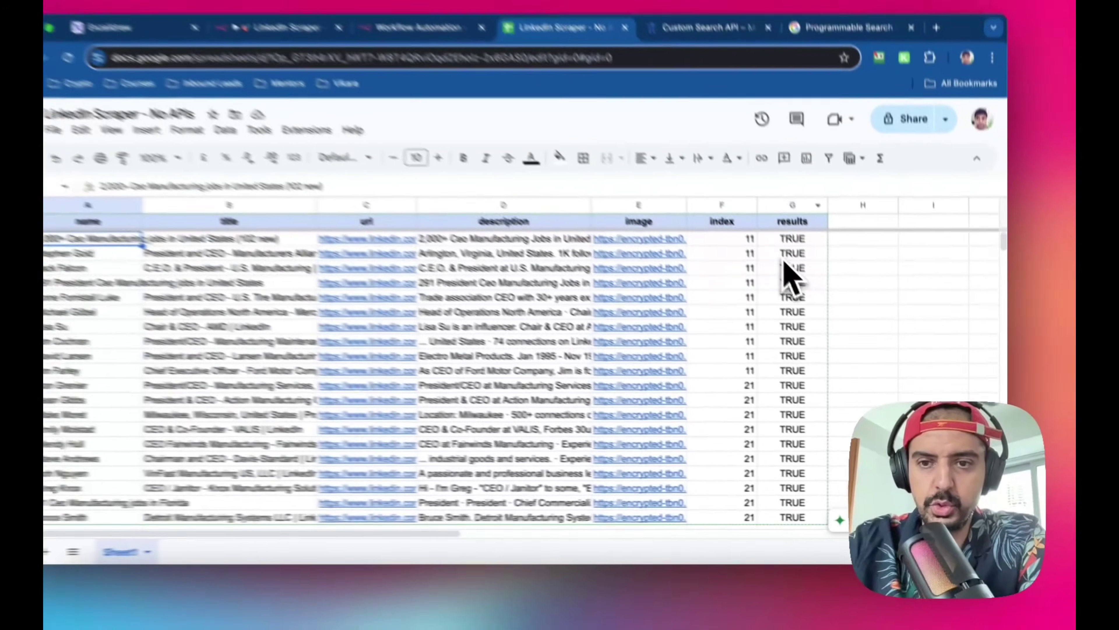
scroll(802, 282, down, 3)
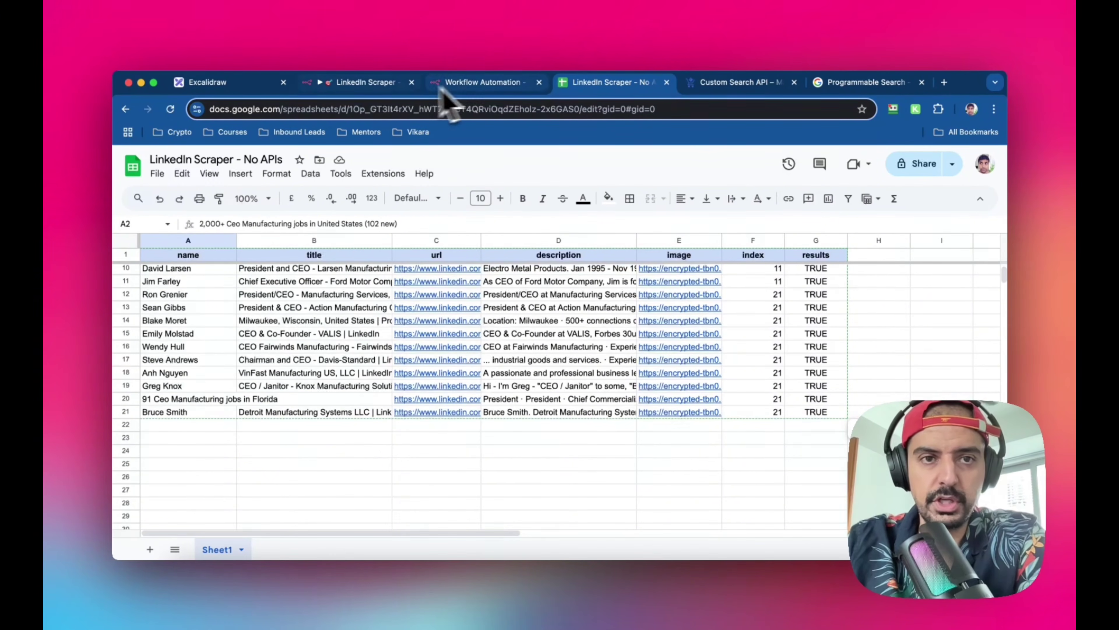
click(378, 84)
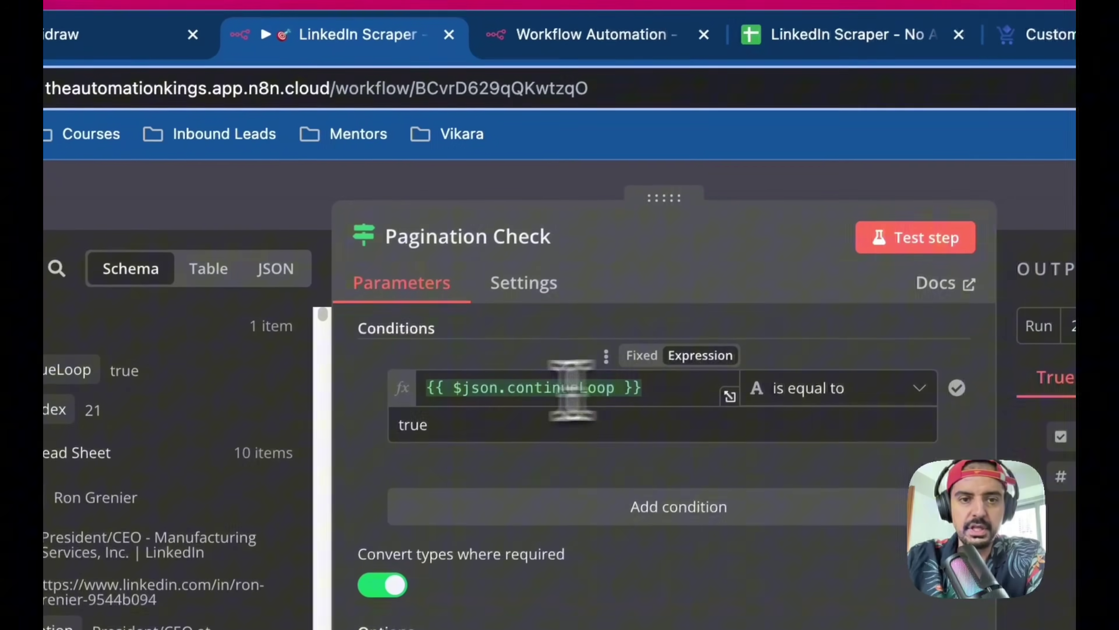
Copy the Pagination Check expression {{ $json.continueLoop }} into the first value of the new If node's condition
drag(512, 263, 406, 266)
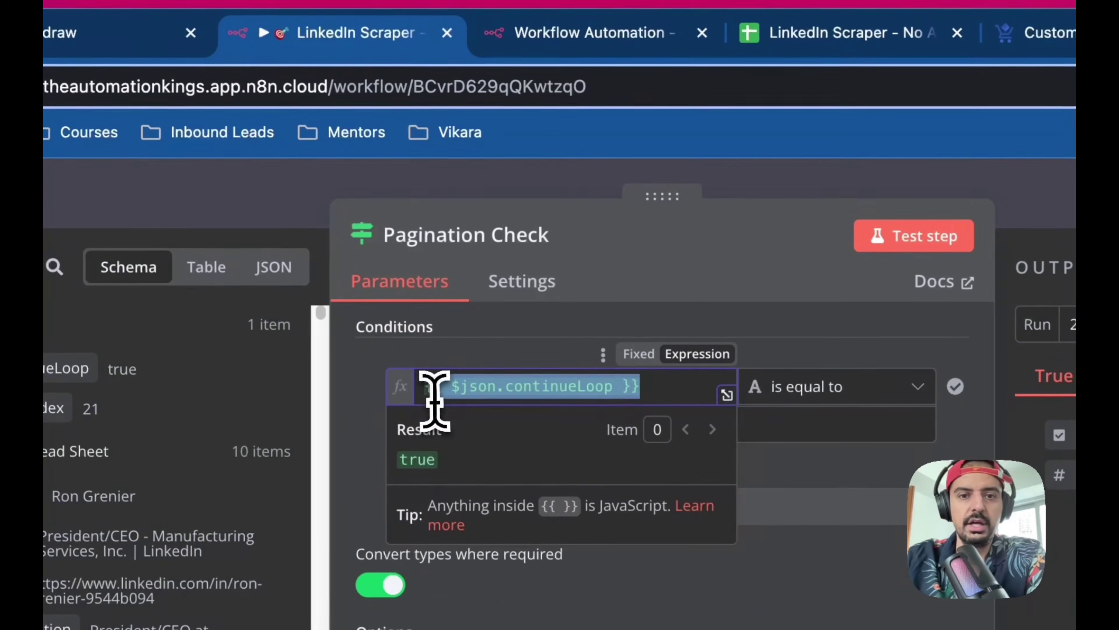
drag(435, 401, 413, 403)
mouse_move(496, 387)
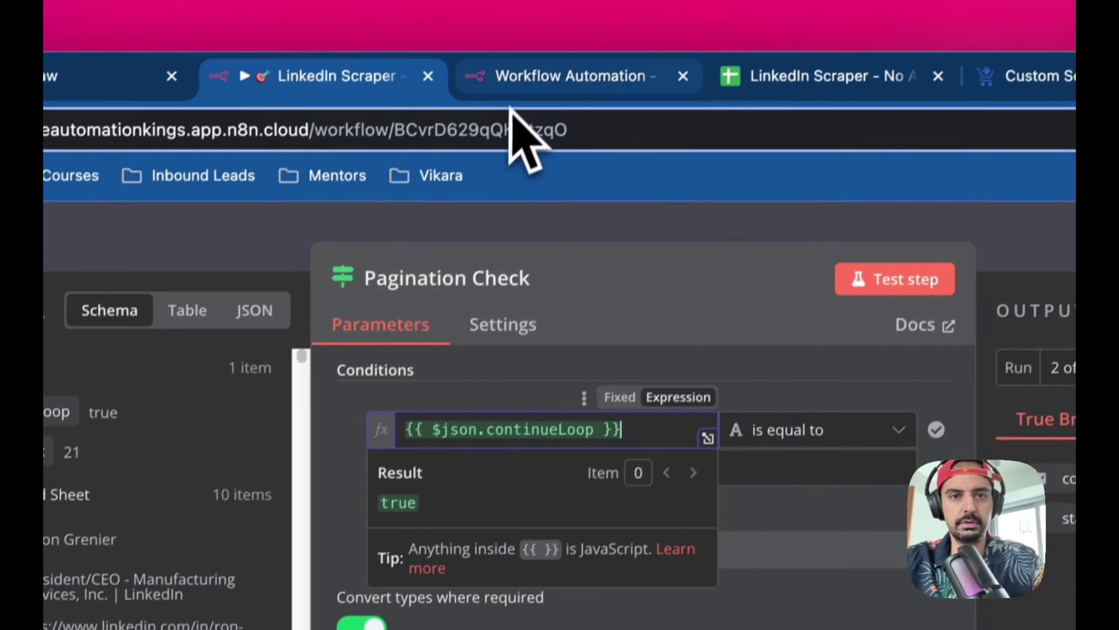
click(547, 32)
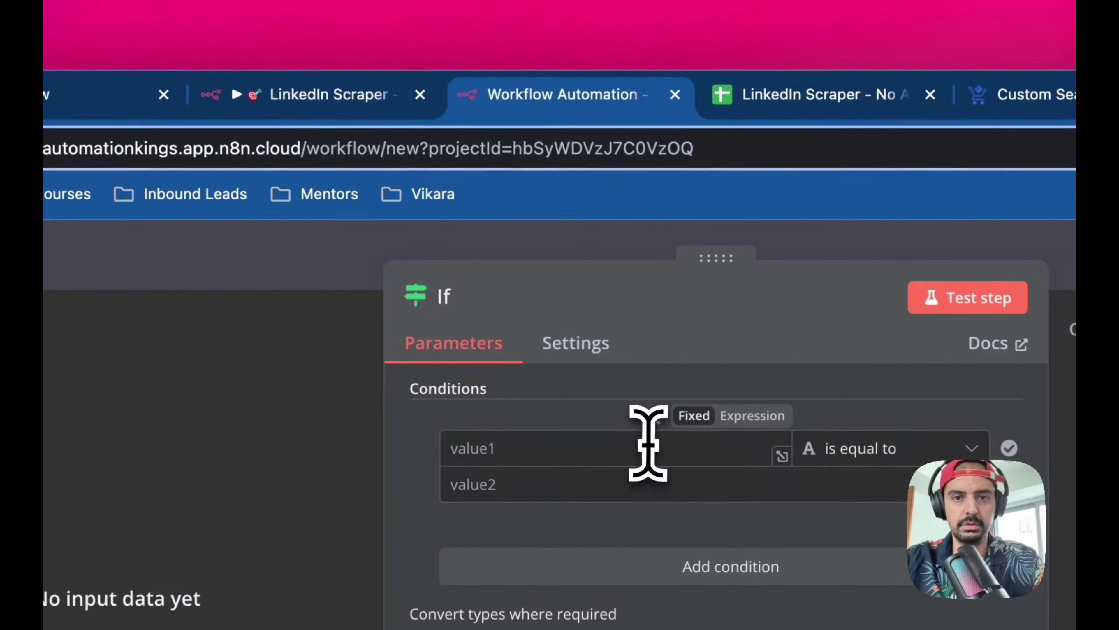
click(648, 442)
text({{ $json.continueLoop }})
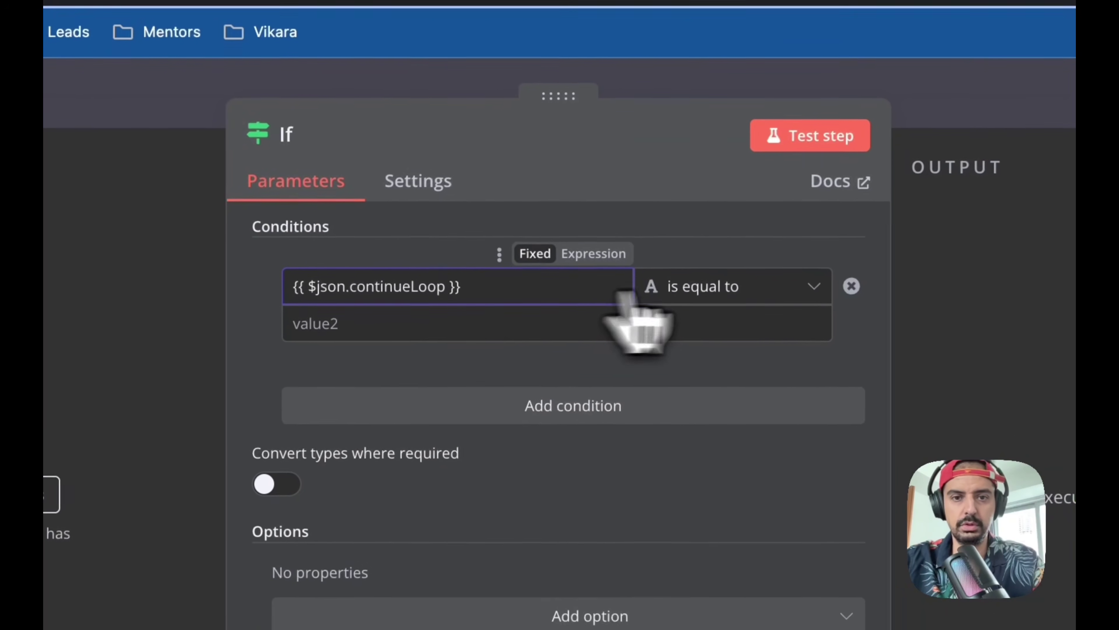
Keep the If condition's string operator as "is equal to" and set its second value to true in expression mode
click(731, 289)
mouse_move(725, 346)
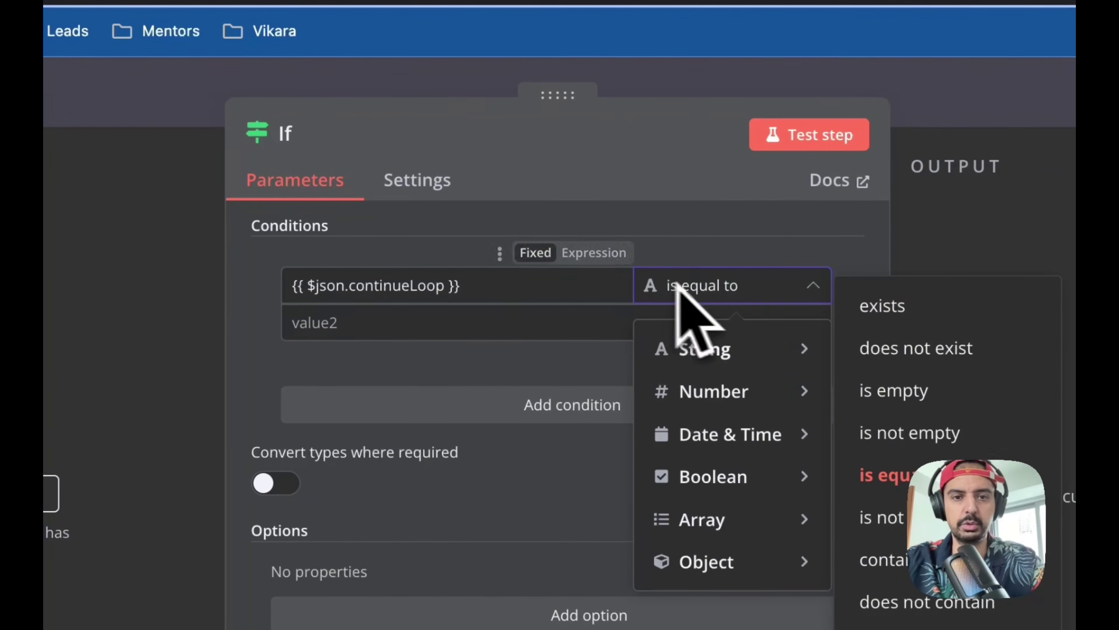
click(346, 328)
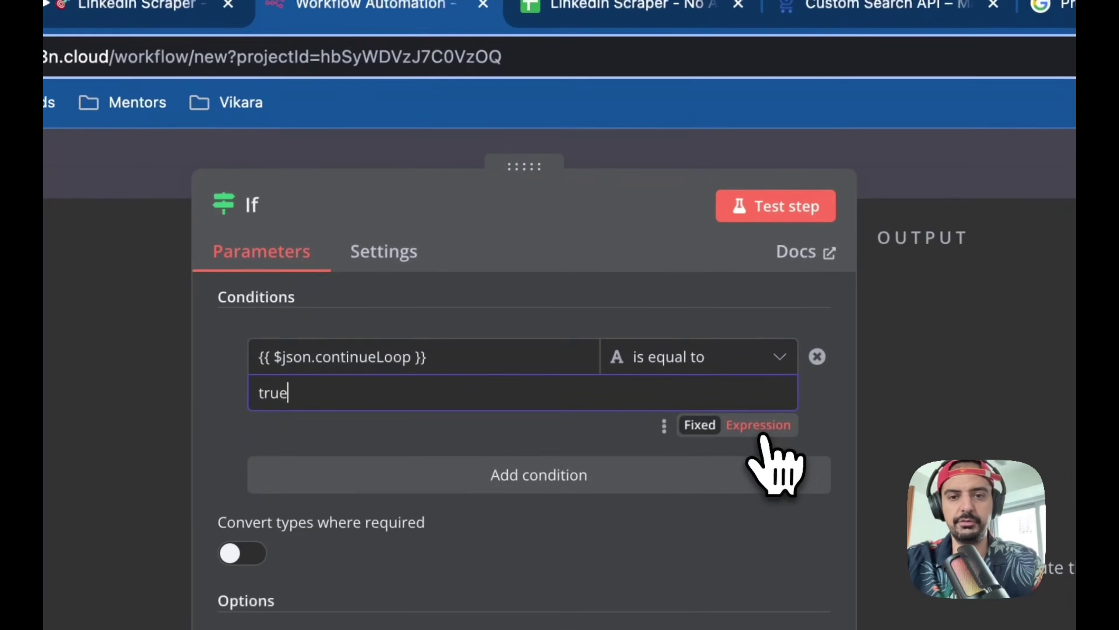
click(791, 353)
click(499, 250)
click(407, 320)
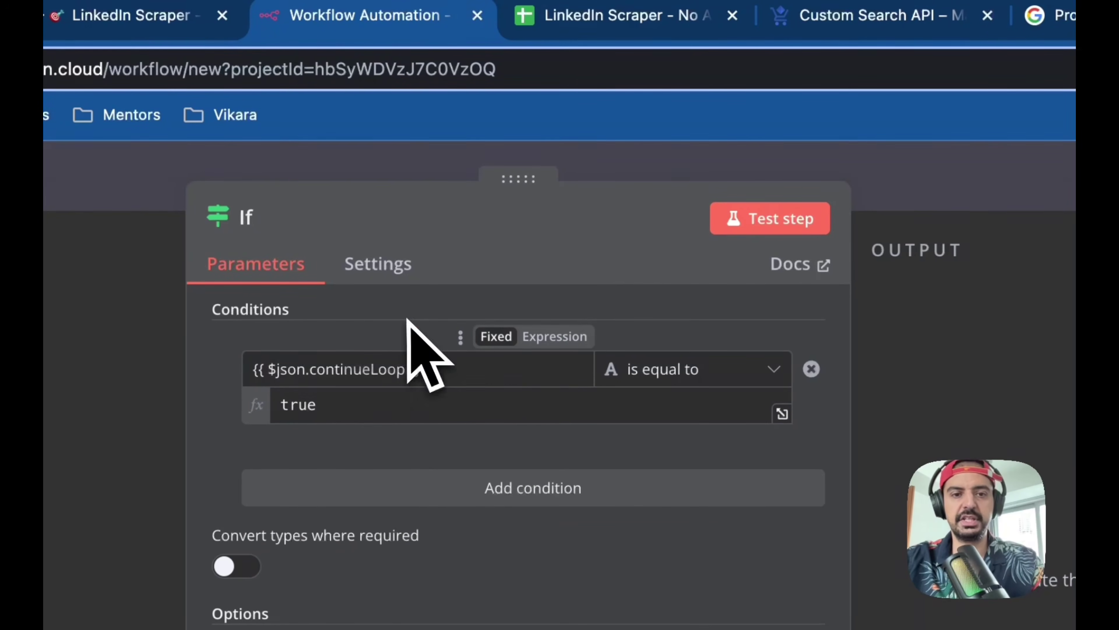
Switch the first value of the If node's condition to expression mode
click(553, 337)
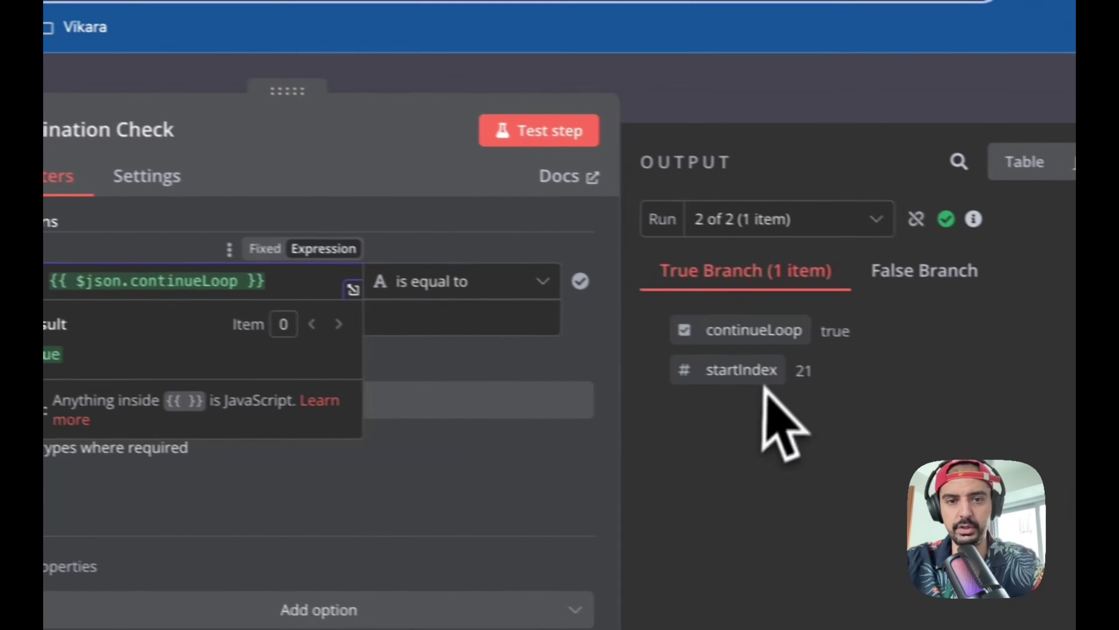
Examine the finished Pagination Check node's true branch output and how its true and false outputs are connected on the canvas
click(677, 271)
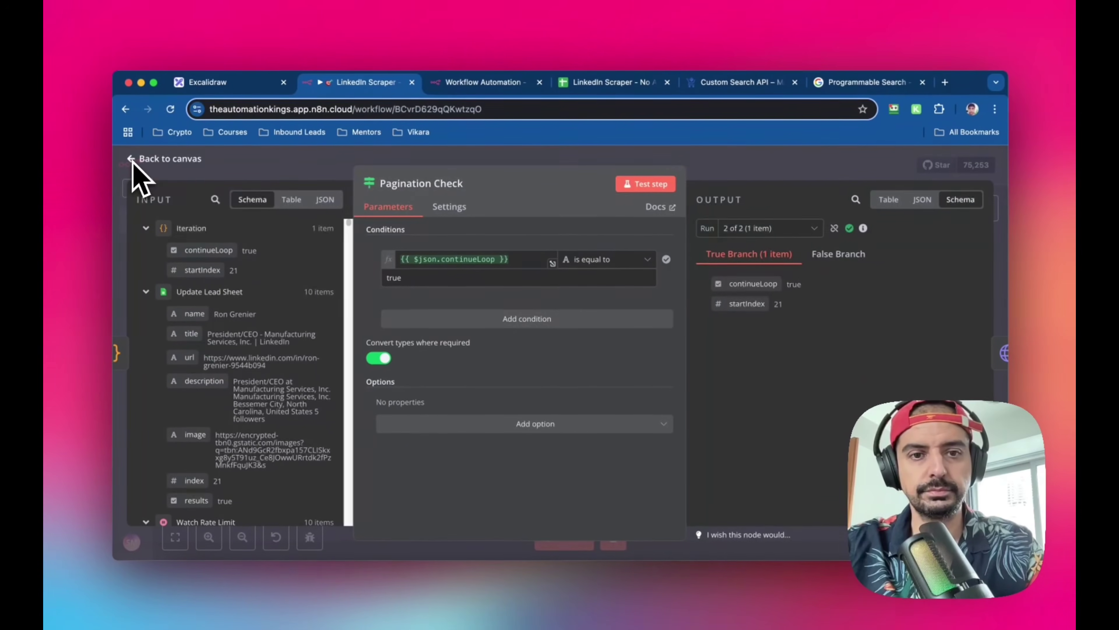
click(132, 159)
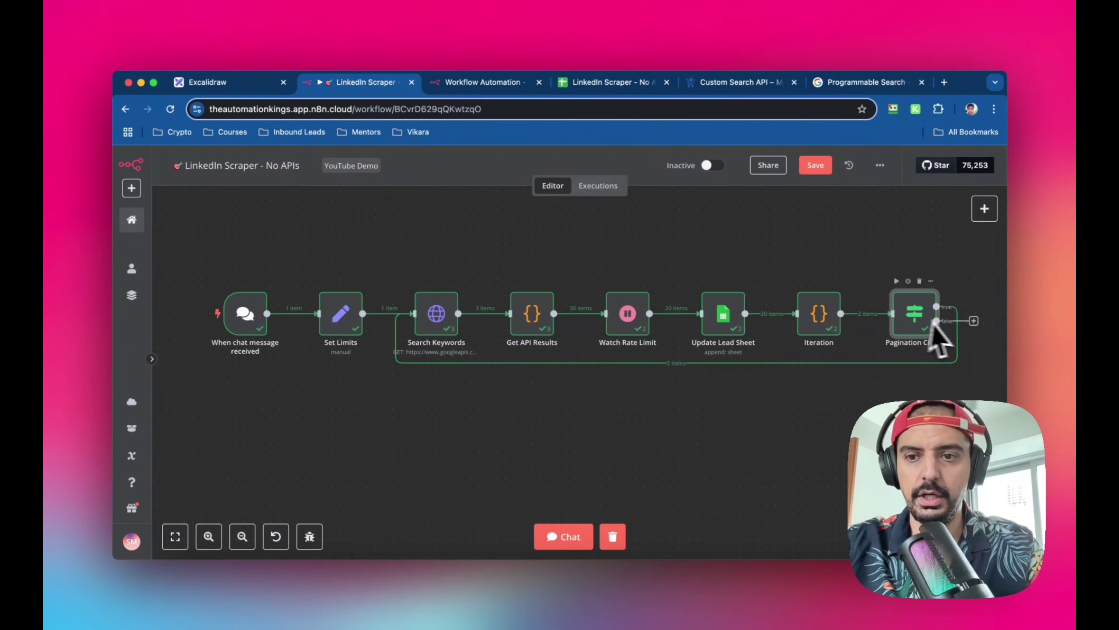
scroll(900, 374, up, 5)
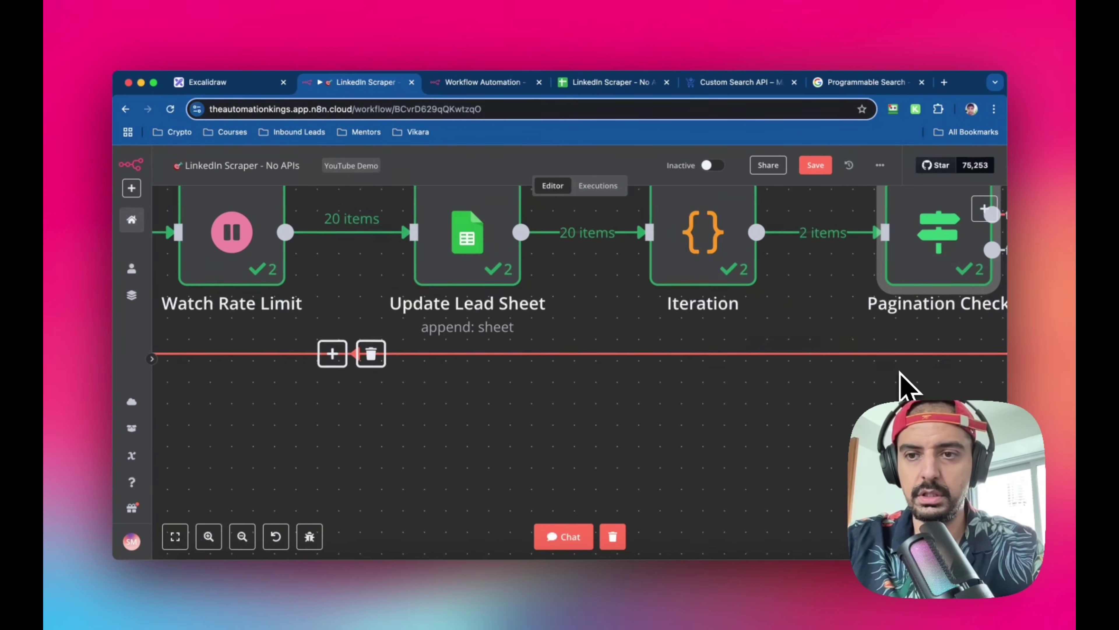
scroll(900, 374, right, 5)
scroll(900, 374, up, 2)
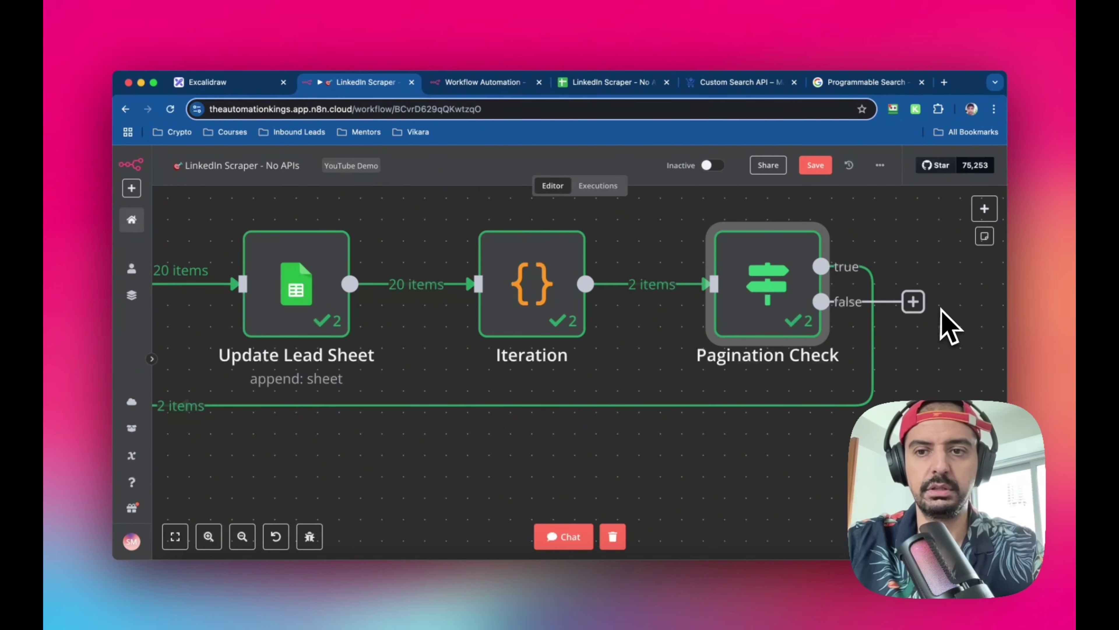
scroll(948, 303, down, 5)
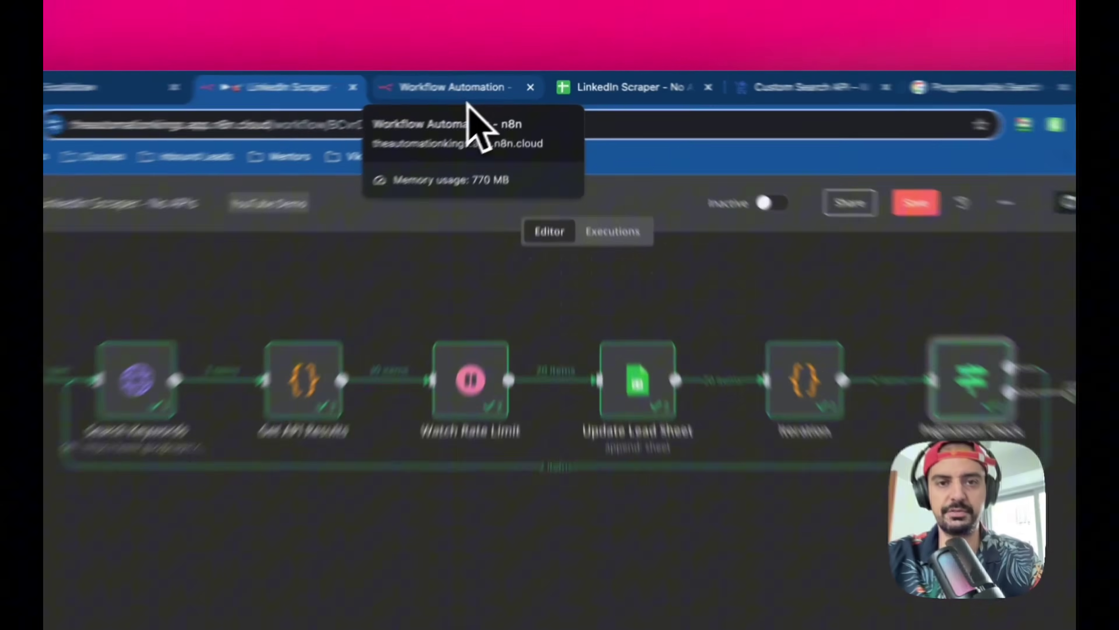
Rename the If node in the new workflow to Pagination Check
click(493, 88)
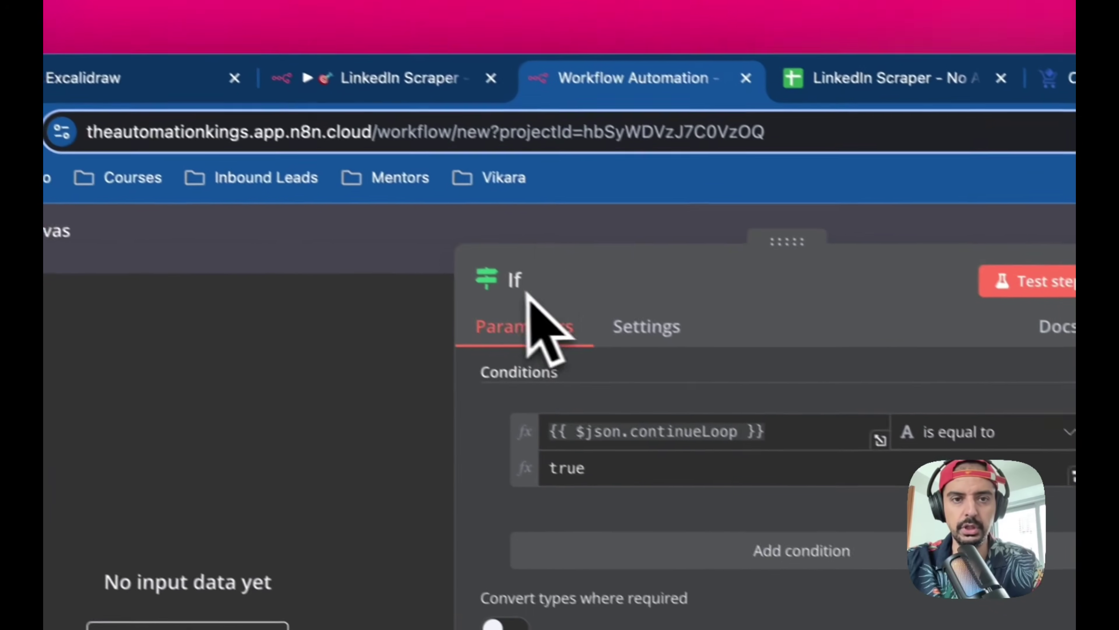
click(370, 189)
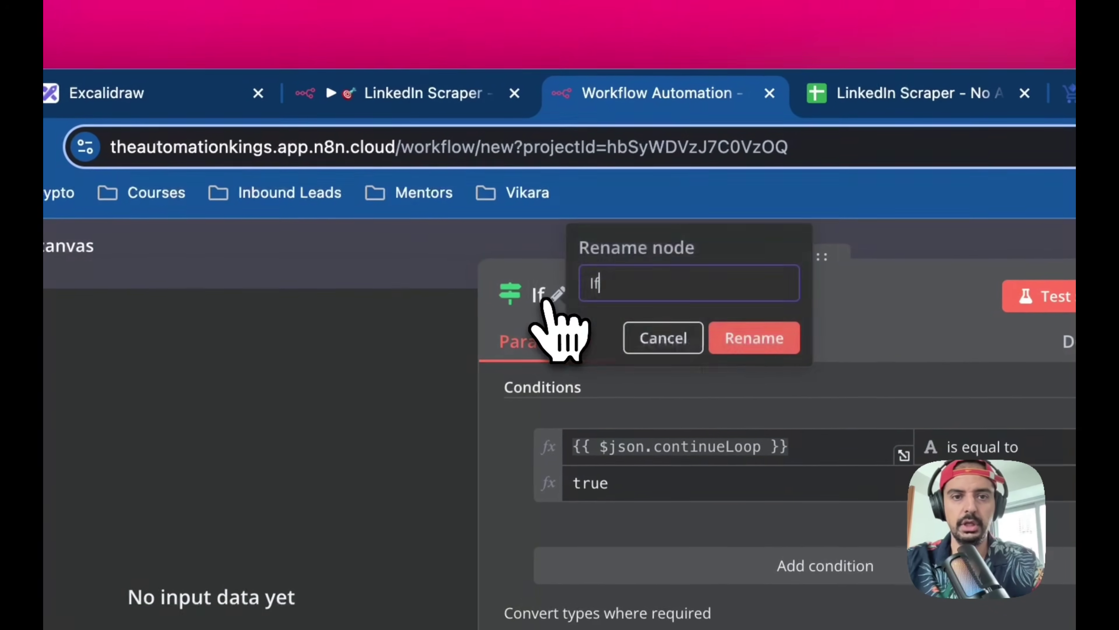
key(BackSpace)
key(super+z)
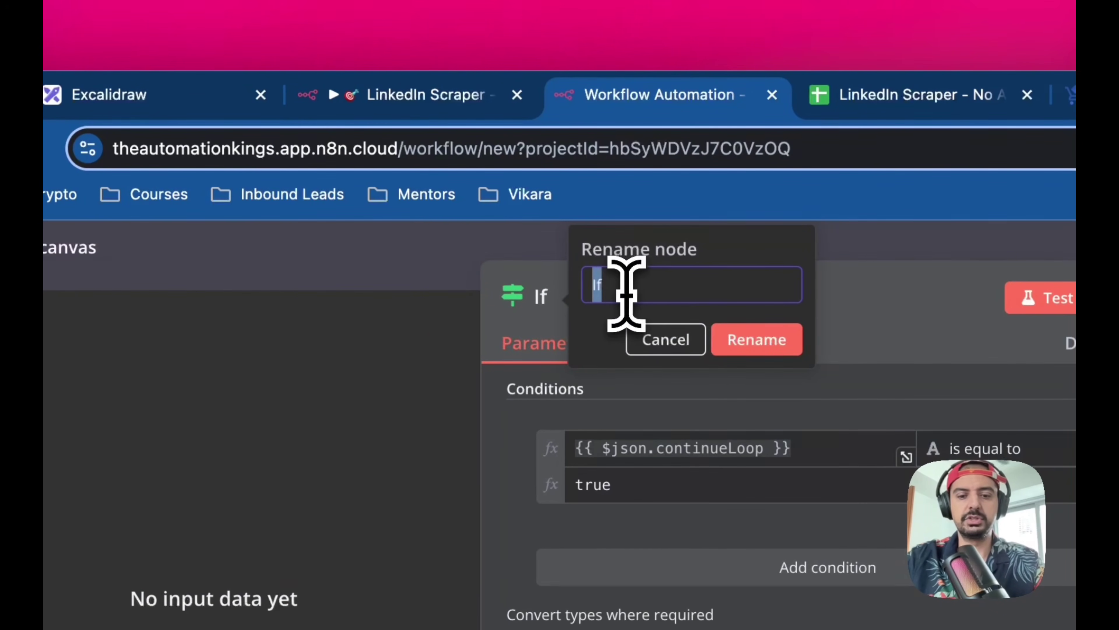
text(Pagination Check)
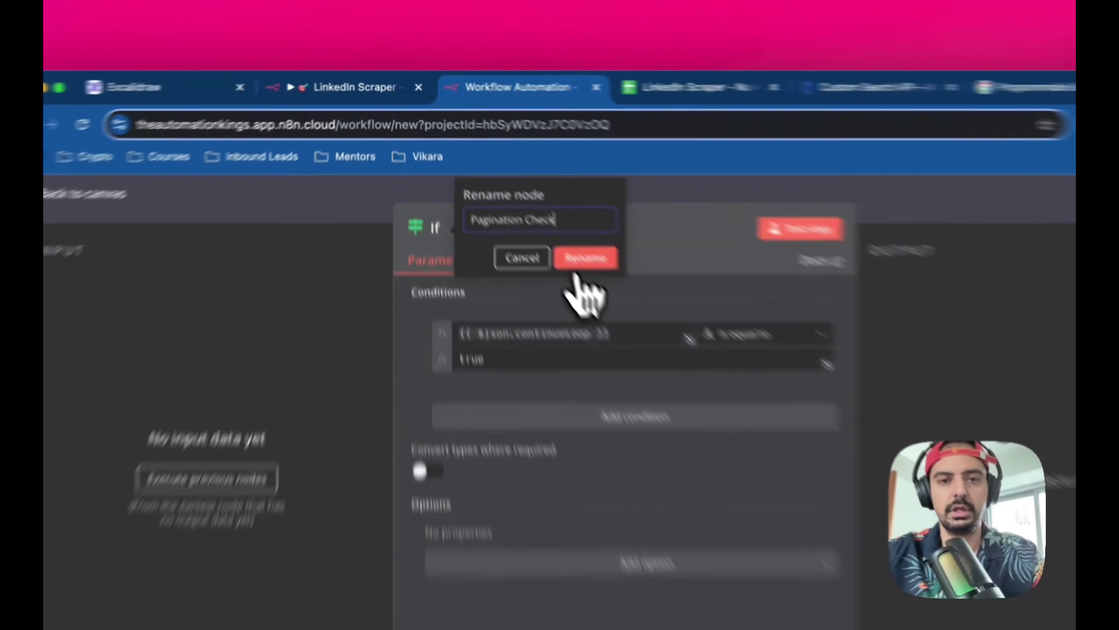
click(531, 204)
Compare with the finished workflow's Pagination Check settings and enable "Convert types where required" in the new Pagination Check node
click(363, 94)
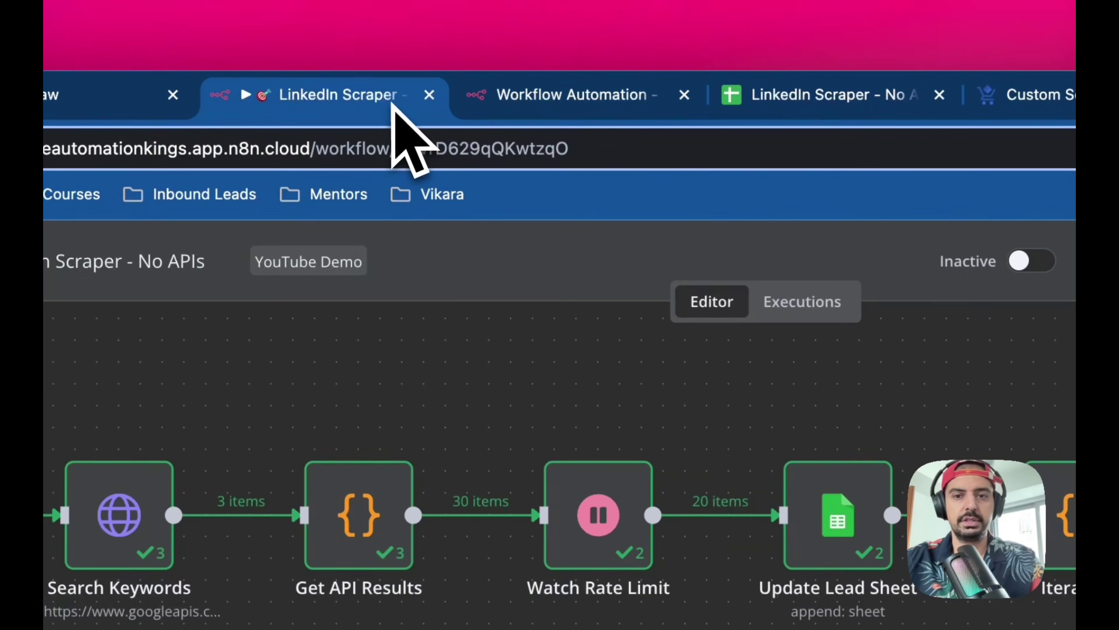
mouse_move(799, 419)
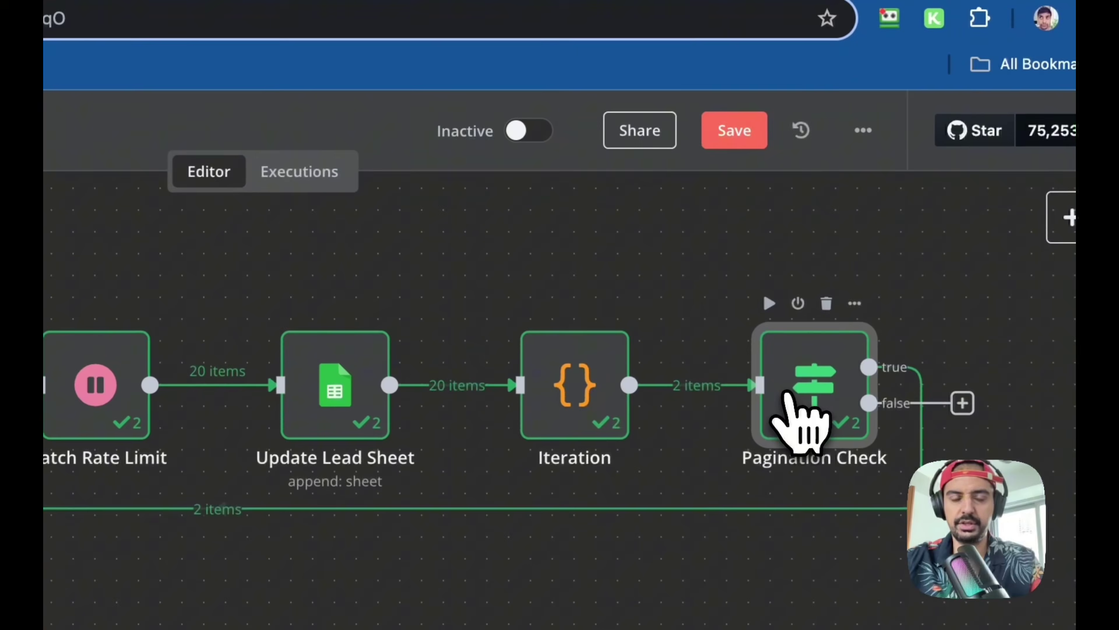
double_click(787, 395)
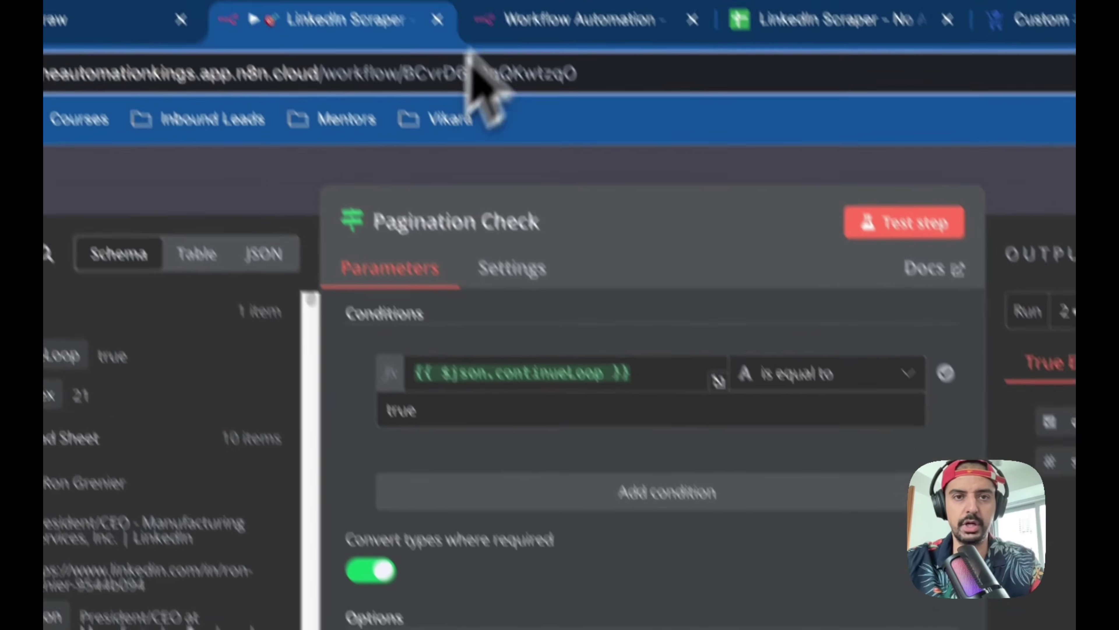
click(617, 93)
click(637, 463)
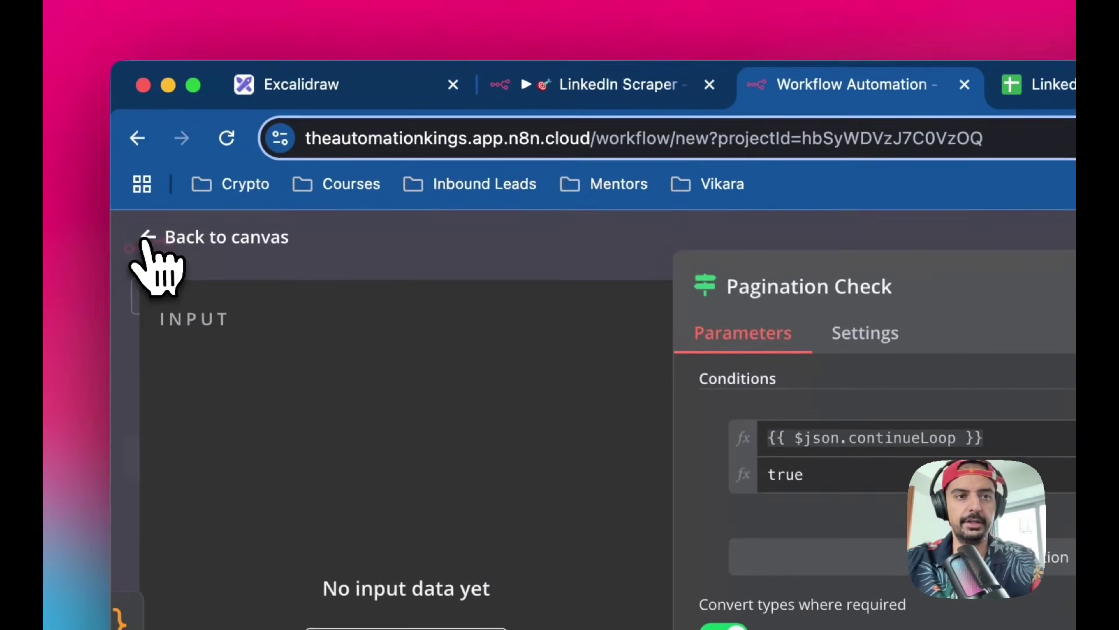
Return to the new workflow's canvas and loop the Pagination Check node's true output back into the Search Keywords node
click(64, 65)
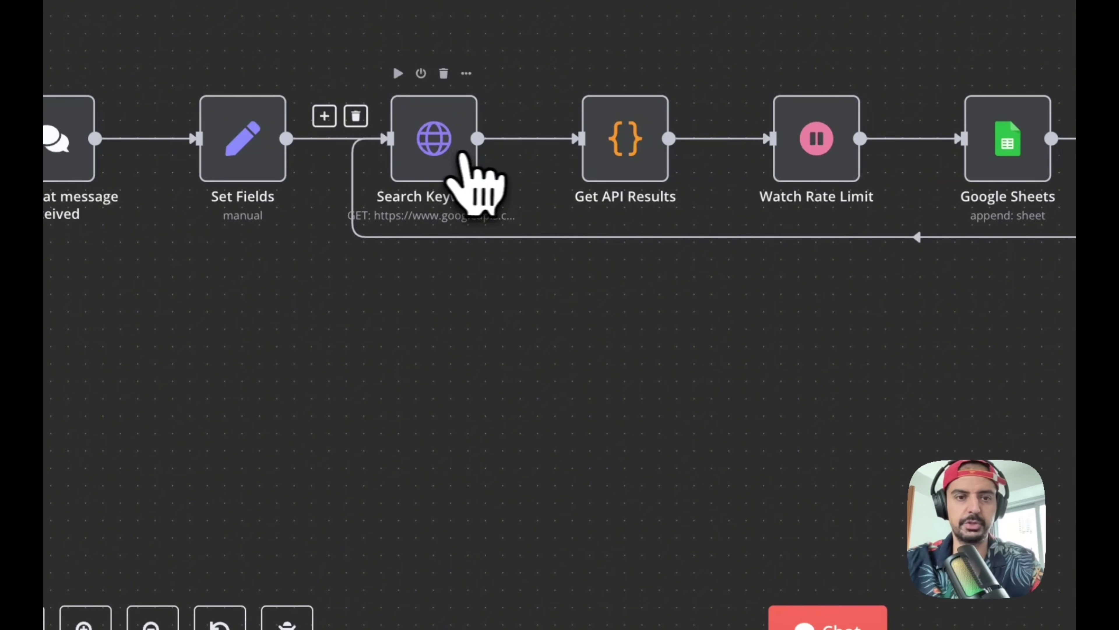
click(219, 535)
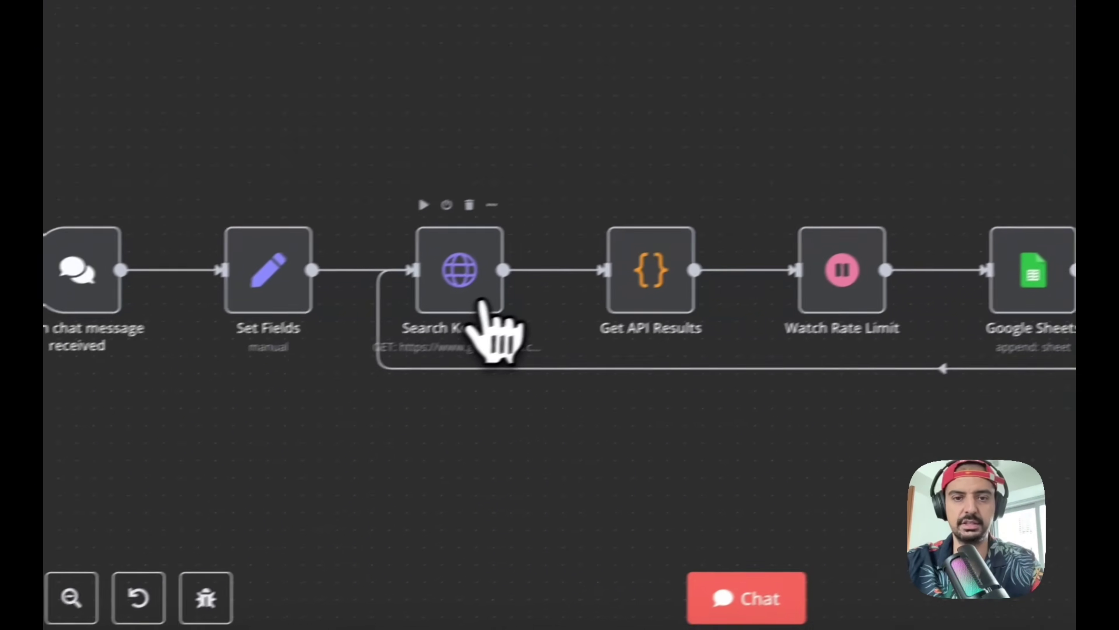
scroll(481, 302, up, 1)
scroll(481, 302, down, 3)
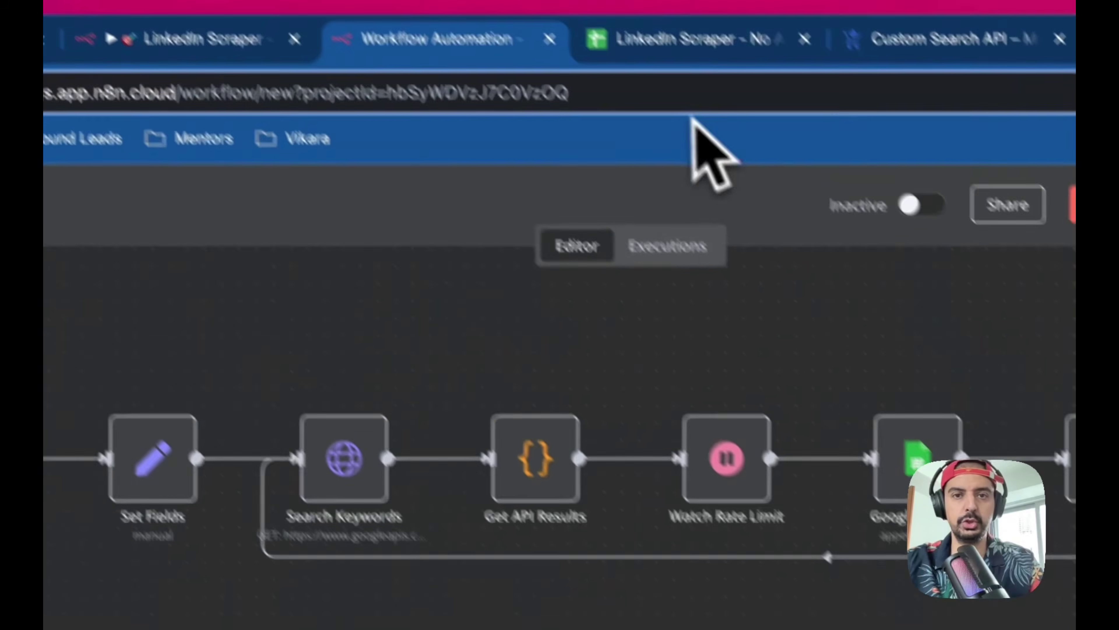
Review the lead rows in the LinkedIn Scraper spreadsheet, including the url, description, image, index and results columns
click(687, 38)
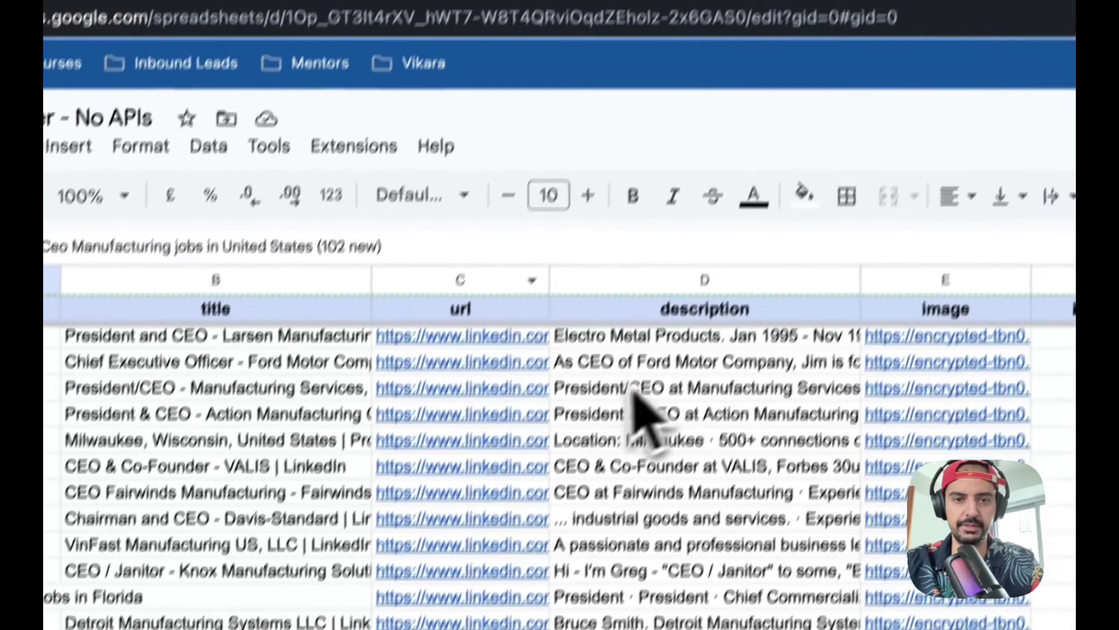
scroll(648, 397, up, 3)
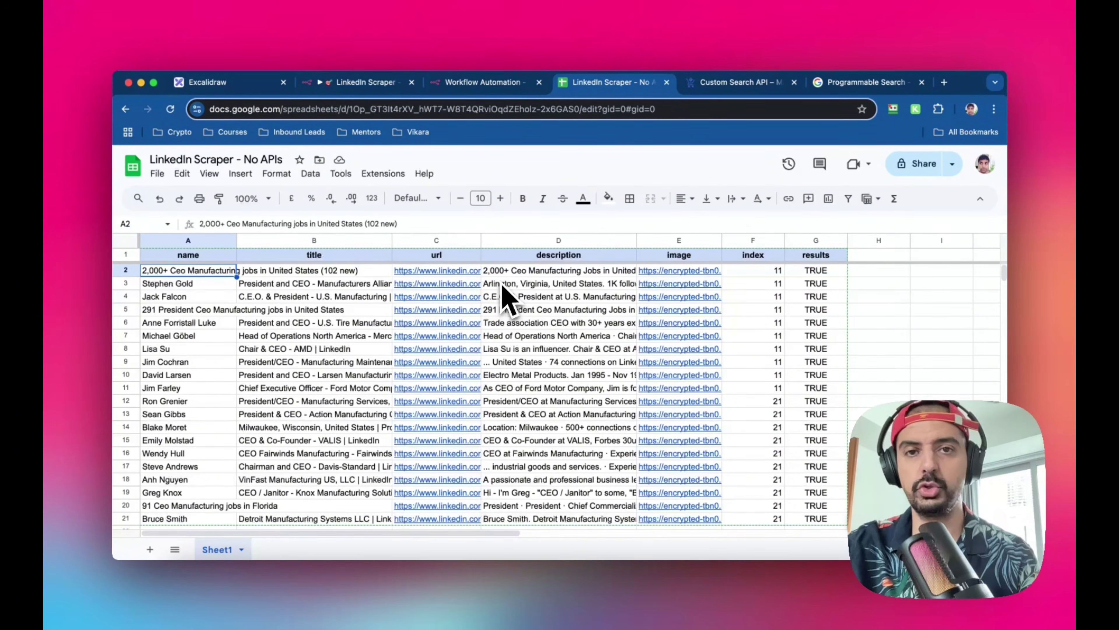
mouse_move(653, 298)
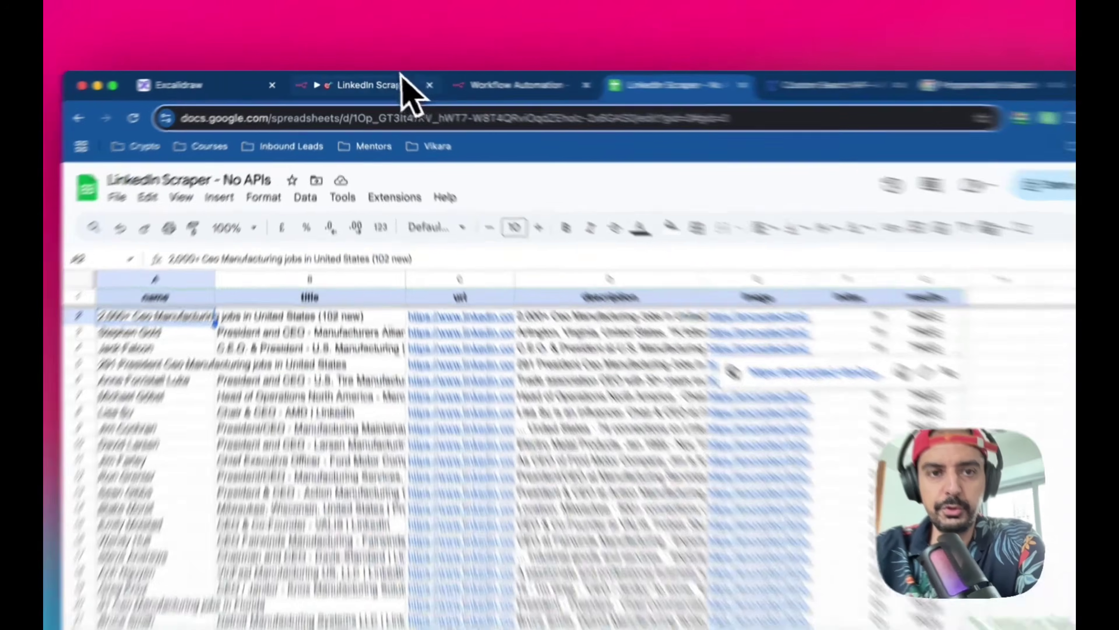
View the complete finished LinkedIn Scraper workflow on its canvas and switch to Excalidraw
click(366, 82)
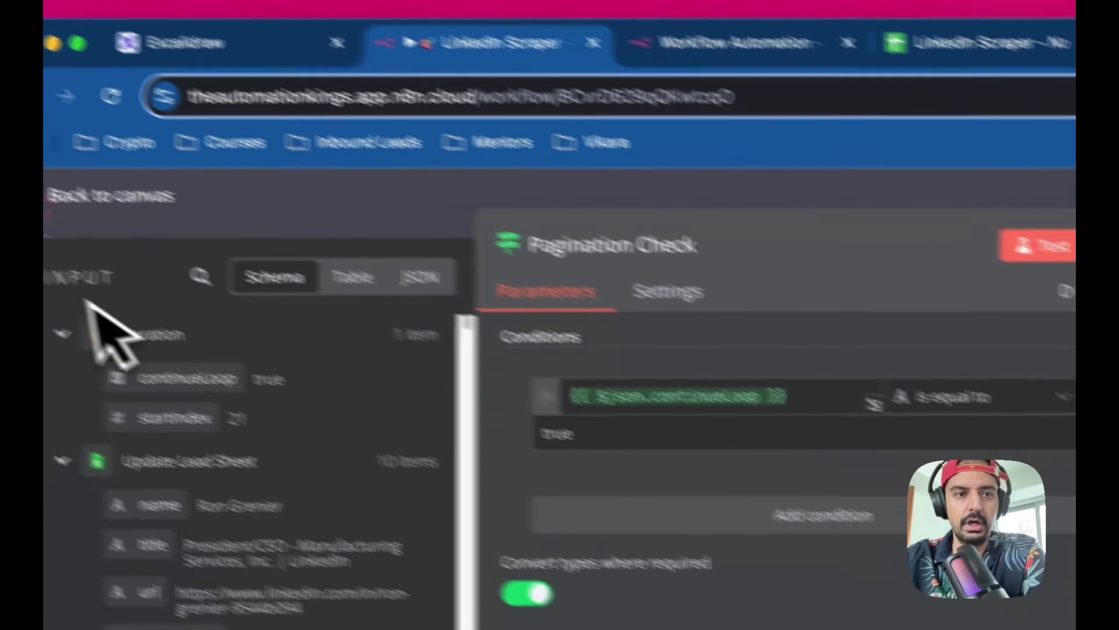
click(66, 195)
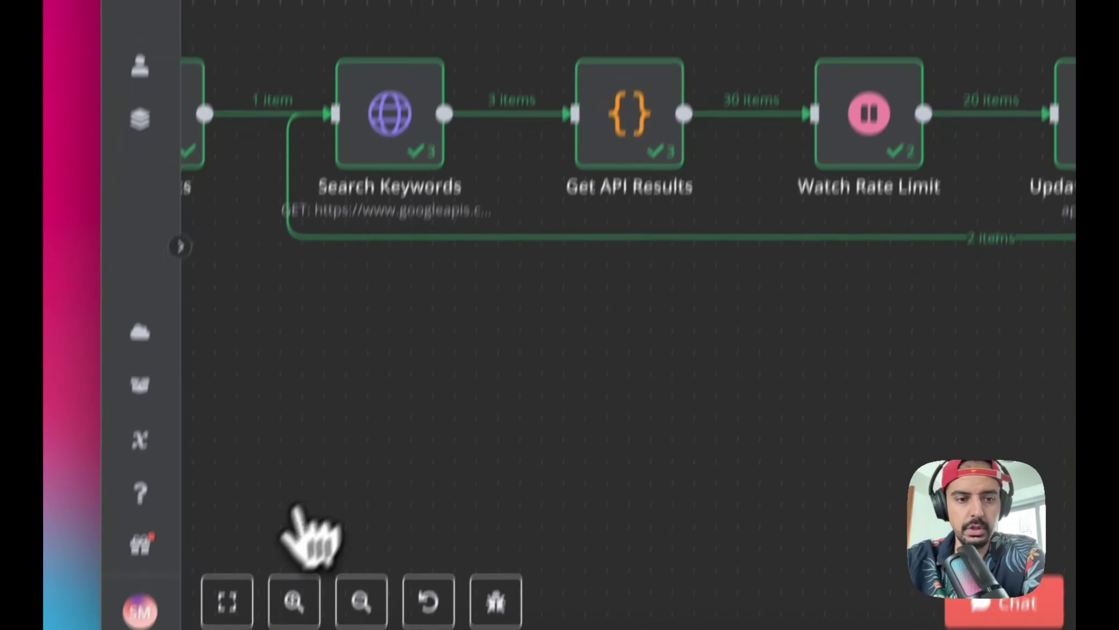
click(227, 600)
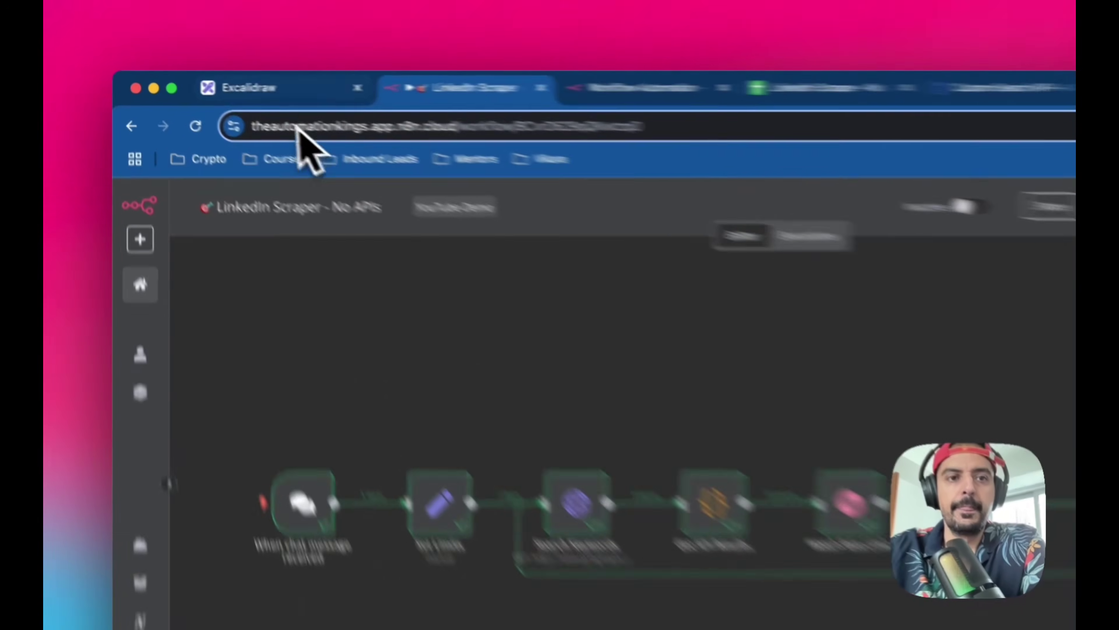
click(222, 83)
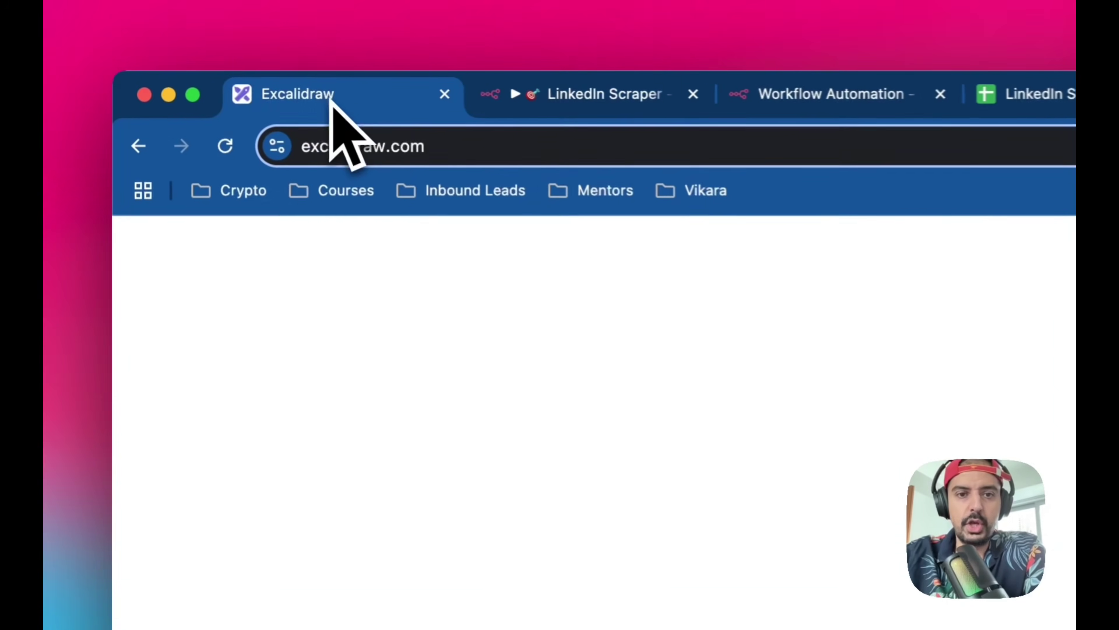